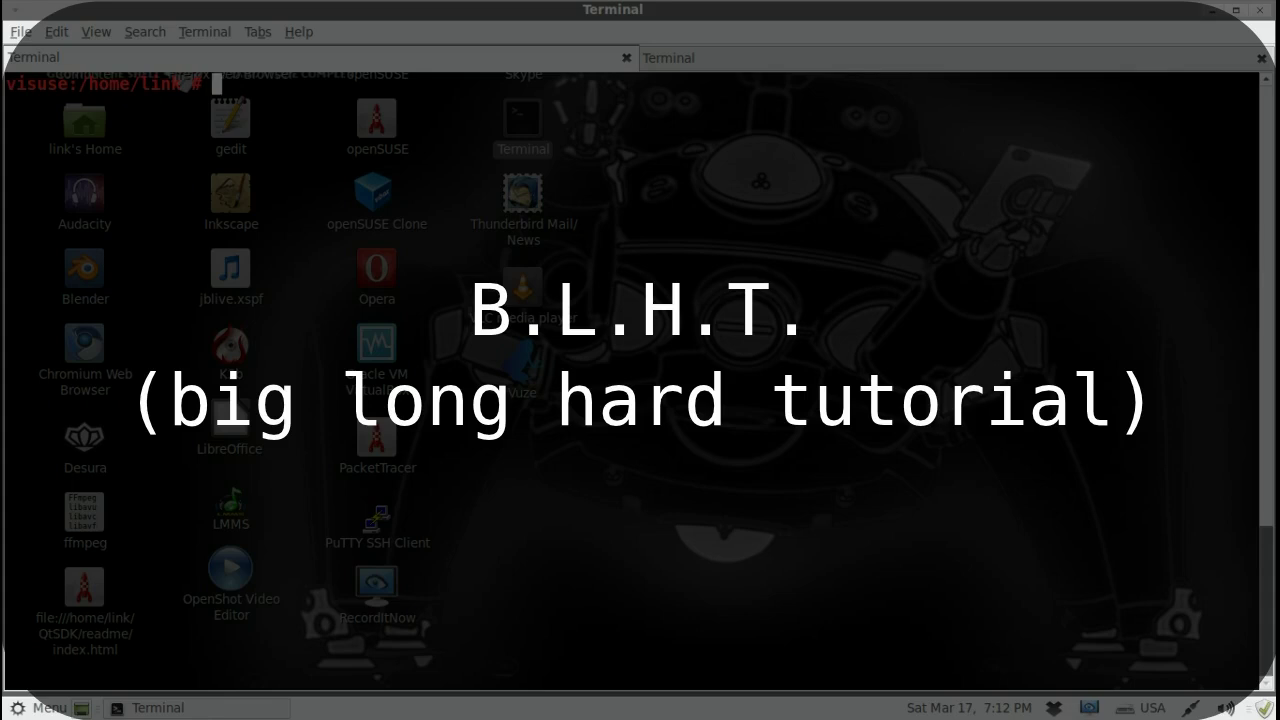
Launch YaST with the yast command and enter the Software Management module
{"action": "type", "text": "yast"}
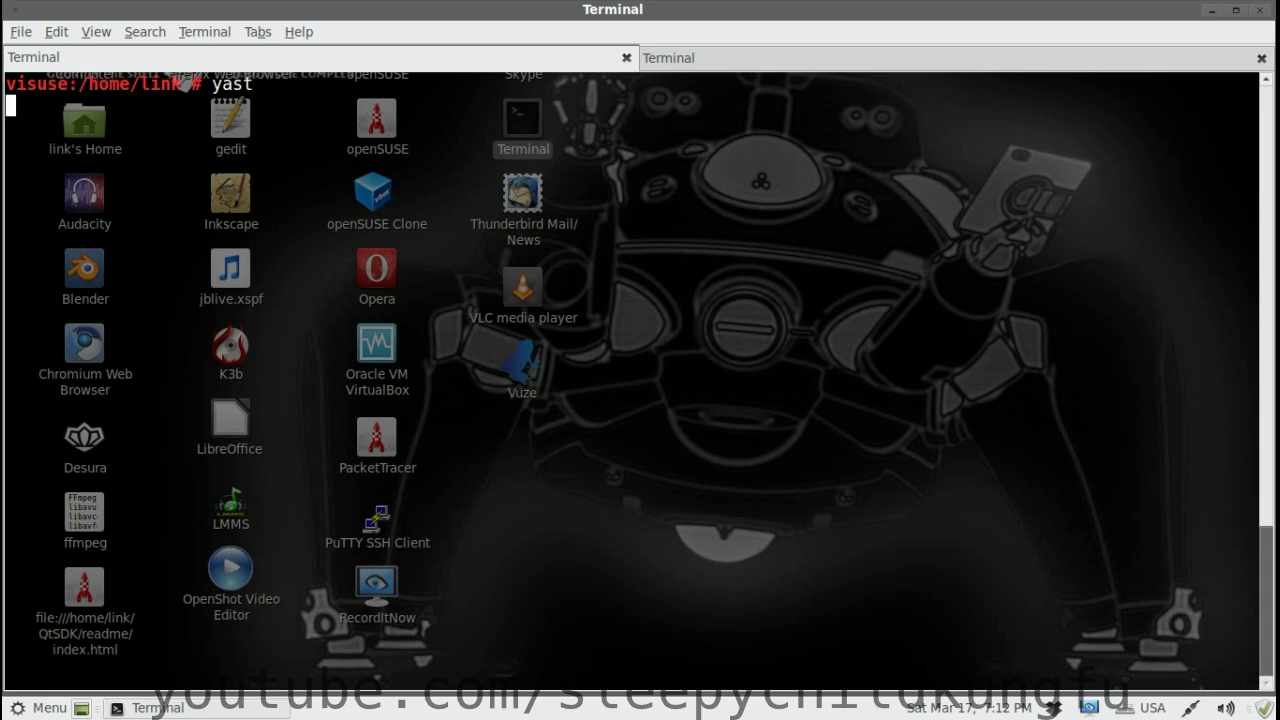
{"action": "key", "text": "Return"}
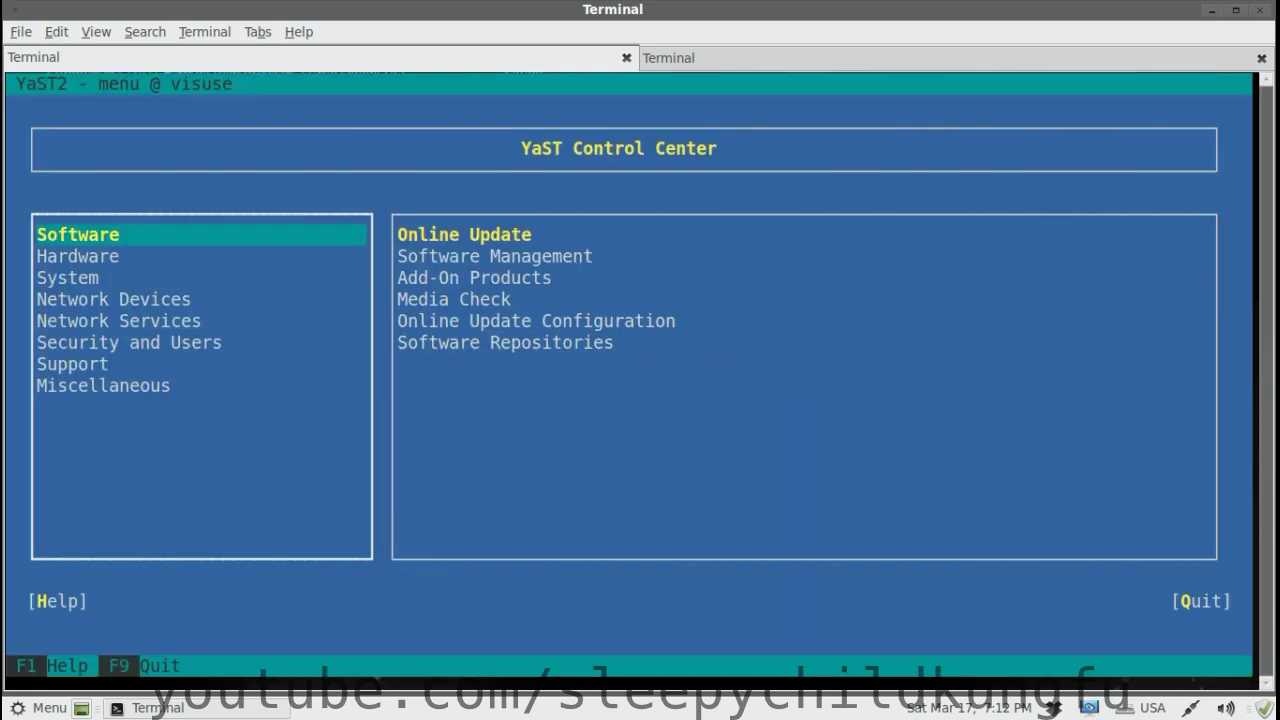
{"action": "key", "text": "Down"}
{"action": "key", "text": "Up"}
{"action": "key", "text": "Tab"}
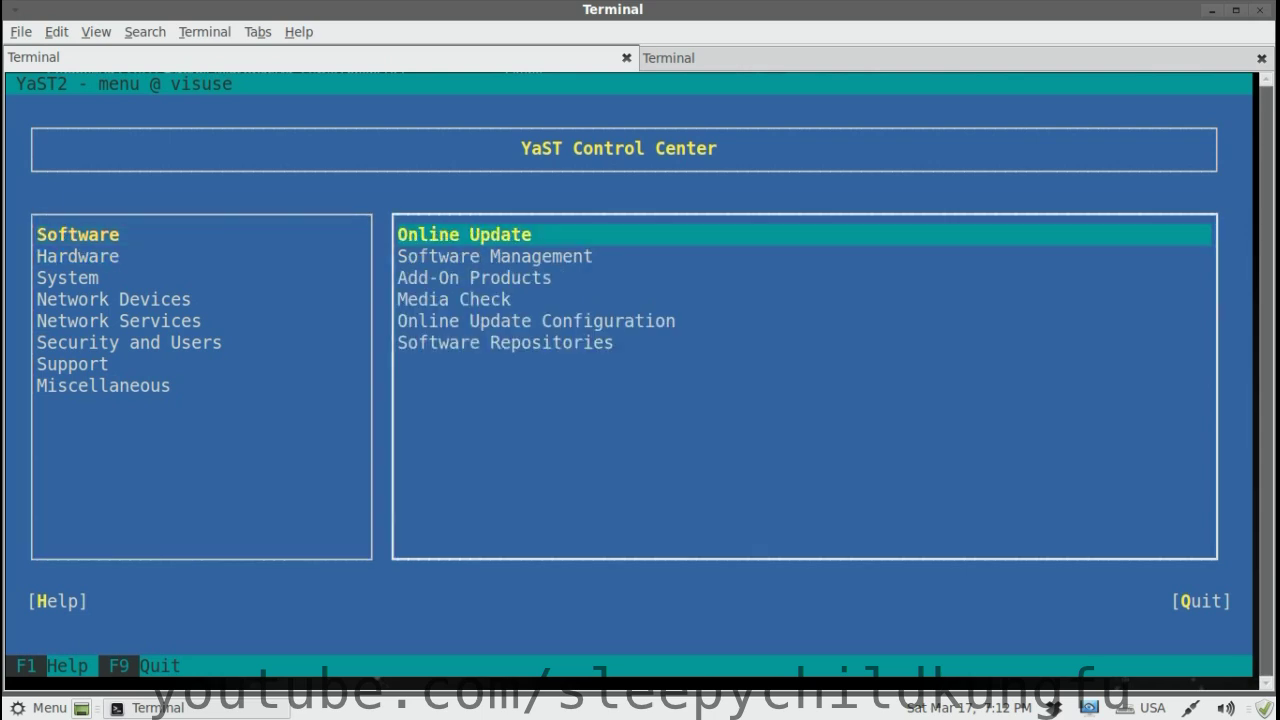
{"action": "key", "text": "F9"}
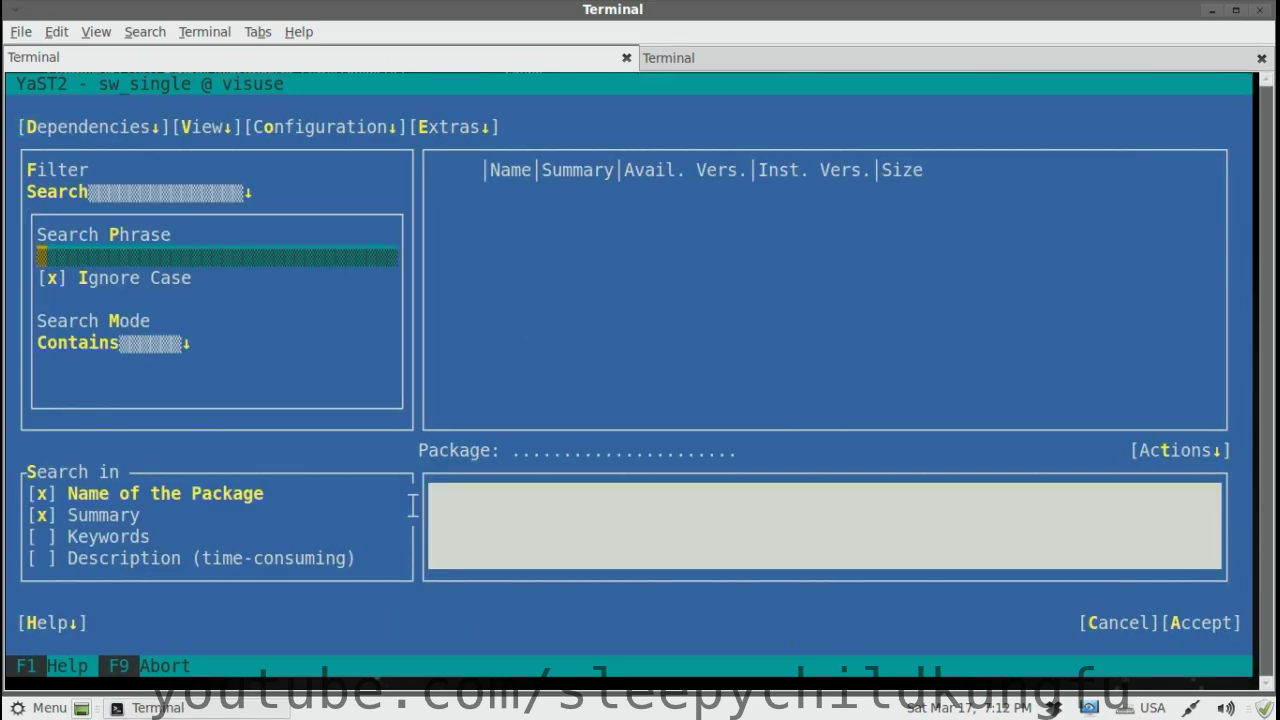
Search packages for 'yast', mark yast2-http-server and accept to install it
{"action": "type", "text": "yast"}
{"action": "key", "text": "Return"}
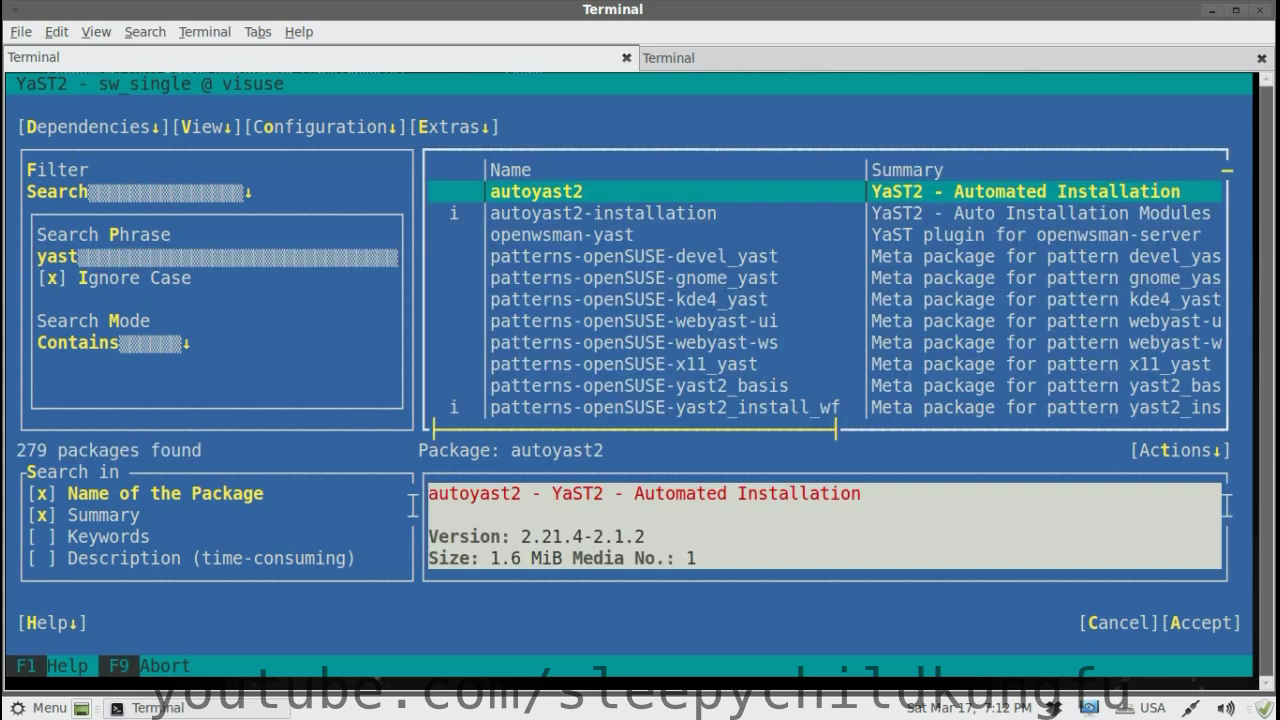
{"action": "key", "text": "Down"}
{"action": "key", "text": "Down"}
{"action": "key", "text": "Down"}
{"action": "key", "text": "Down"}
{"action": "key", "text": "Down"}
{"action": "key", "text": "Down"}
{"action": "key", "text": "Down"}
{"action": "key", "text": "Down"}
{"action": "key", "text": "Down"}
{"action": "key", "text": "Down"}
{"action": "key", "text": "Down"}
{"action": "key", "text": "Down"}
{"action": "key", "text": "Down"}
{"action": "key", "text": "Down"}
{"action": "key", "text": "Down"}
{"action": "key", "text": "Down"}
{"action": "key", "text": "Down"}
{"action": "key", "text": "Down"}
{"action": "key", "text": "Down"}
{"action": "key", "text": "Down"}
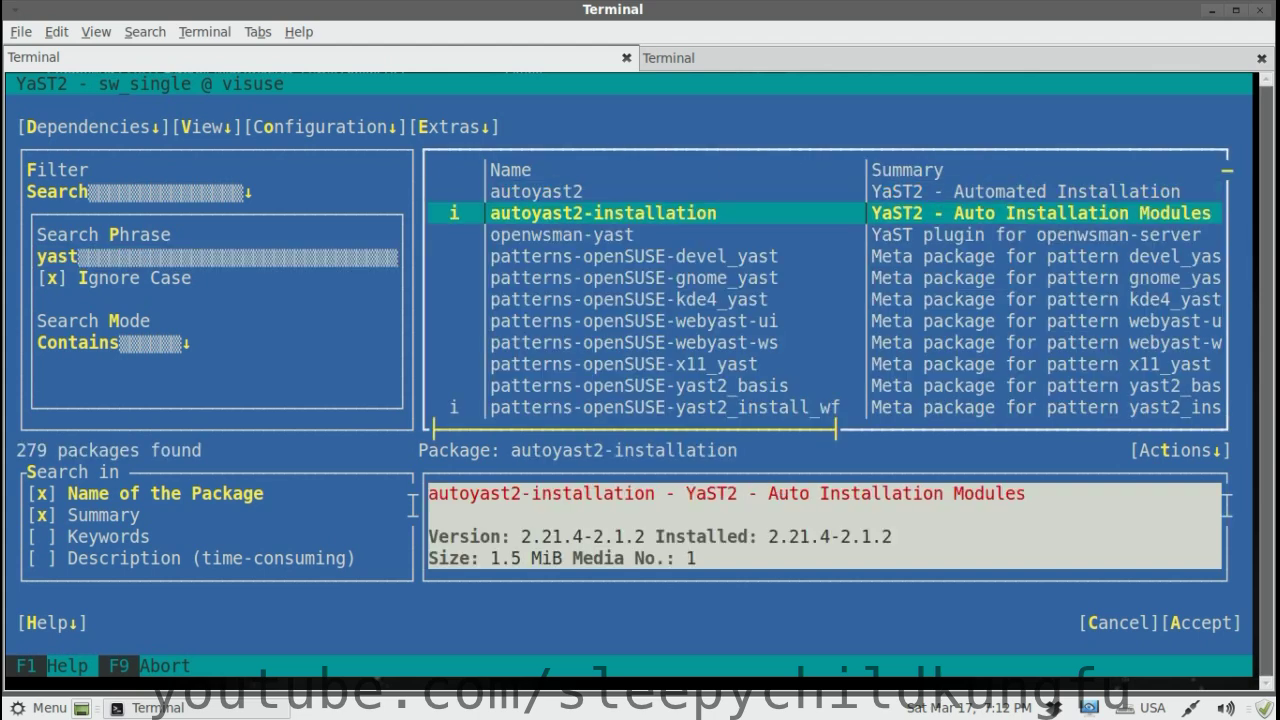
{"action": "key", "text": "Down"}
{"action": "key", "text": "Down"}
{"action": "key", "text": "Down"}
{"action": "key", "text": "Down"}
{"action": "key", "text": "Down"}
{"action": "key", "text": "Down"}
{"action": "key", "text": "Down"}
{"action": "key", "text": "Down"}
{"action": "key", "text": "Down"}
{"action": "key", "text": "Down"}
{"action": "key", "text": "Down"}
{"action": "key", "text": "Down"}
{"action": "key", "text": "Down"}
{"action": "key", "text": "Down"}
{"action": "key", "text": "Down"}
{"action": "key", "text": "Down"}
{"action": "key", "text": "Down"}
{"action": "key", "text": "Down"}
{"action": "key", "text": "Down"}
{"action": "key", "text": "Down"}
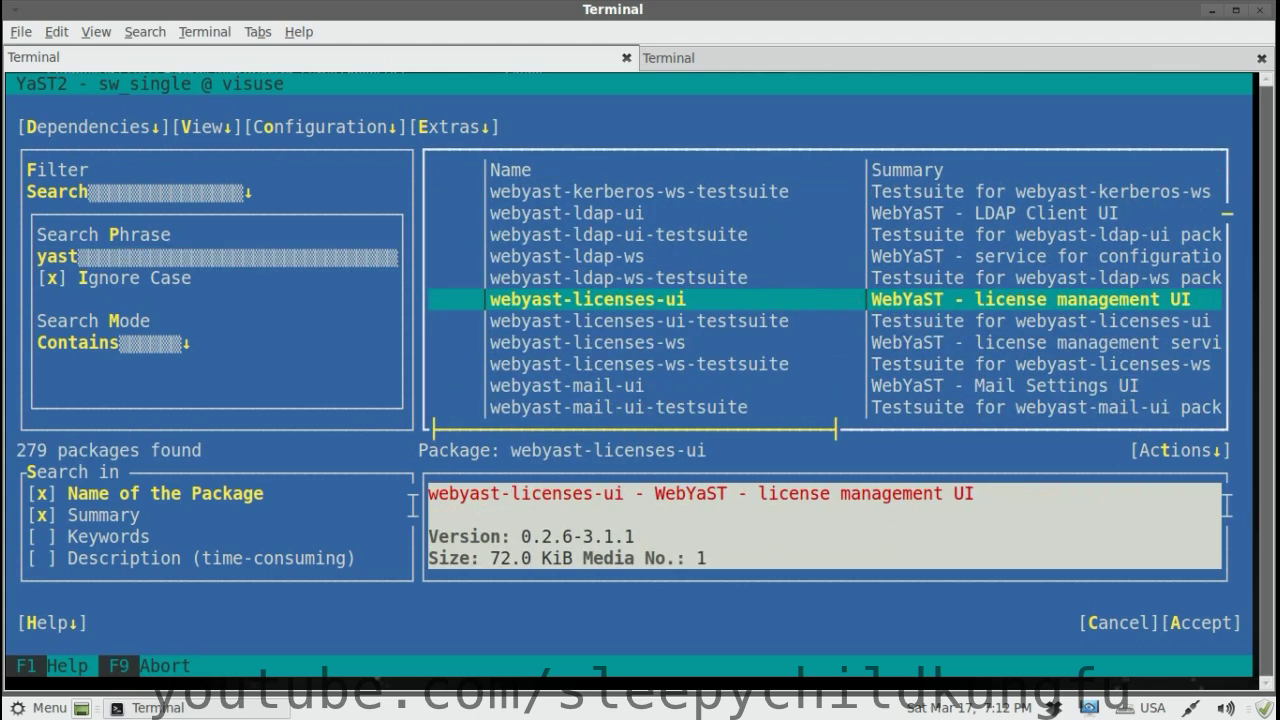
{"action": "key", "text": "Down"}
{"action": "key", "text": "Down"}
{"action": "key", "text": "Down"}
{"action": "key", "text": "Down"}
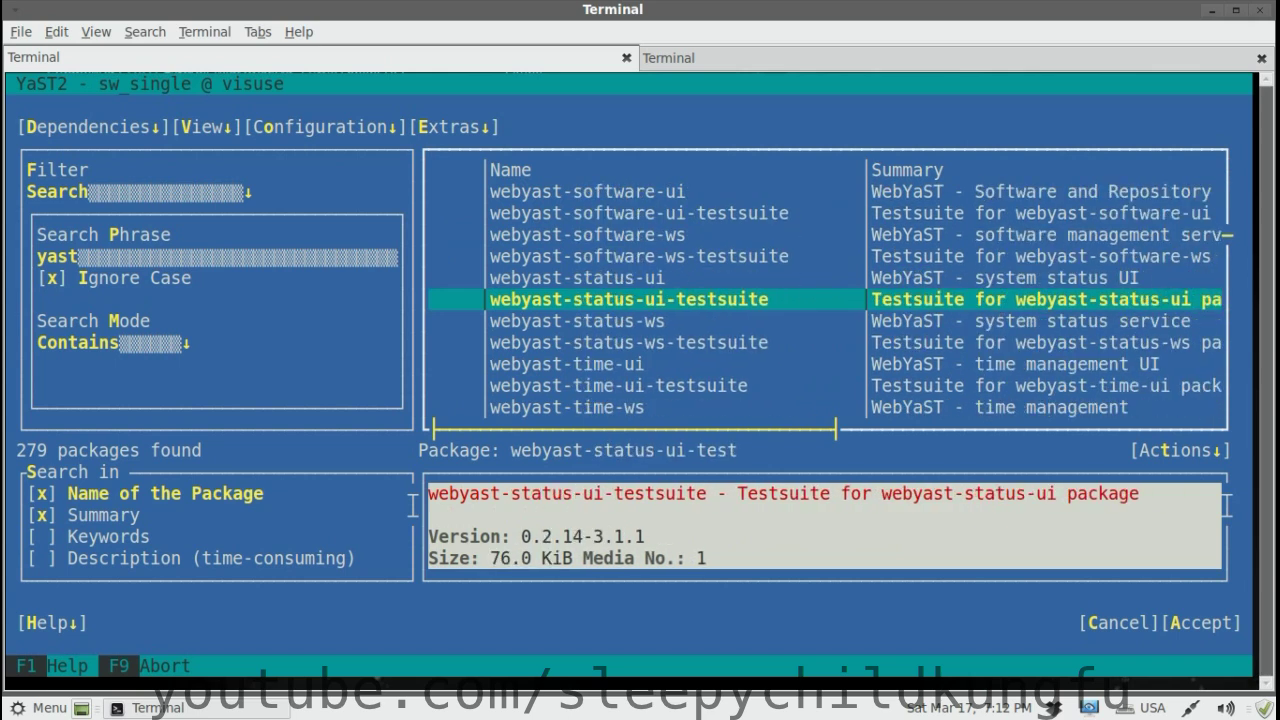
{"action": "key", "text": "Down"}
{"action": "key", "text": "Down"}
{"action": "key", "text": "Down"}
{"action": "key", "text": "Down"}
{"action": "key", "text": "Down"}
{"action": "key", "text": "Down"}
{"action": "key", "text": "Down"}
{"action": "key", "text": "Down"}
{"action": "key", "text": "Down"}
{"action": "key", "text": "Down"}
{"action": "key", "text": "Down"}
{"action": "key", "text": "Down"}
{"action": "key", "text": "Down"}
{"action": "key", "text": "Down"}
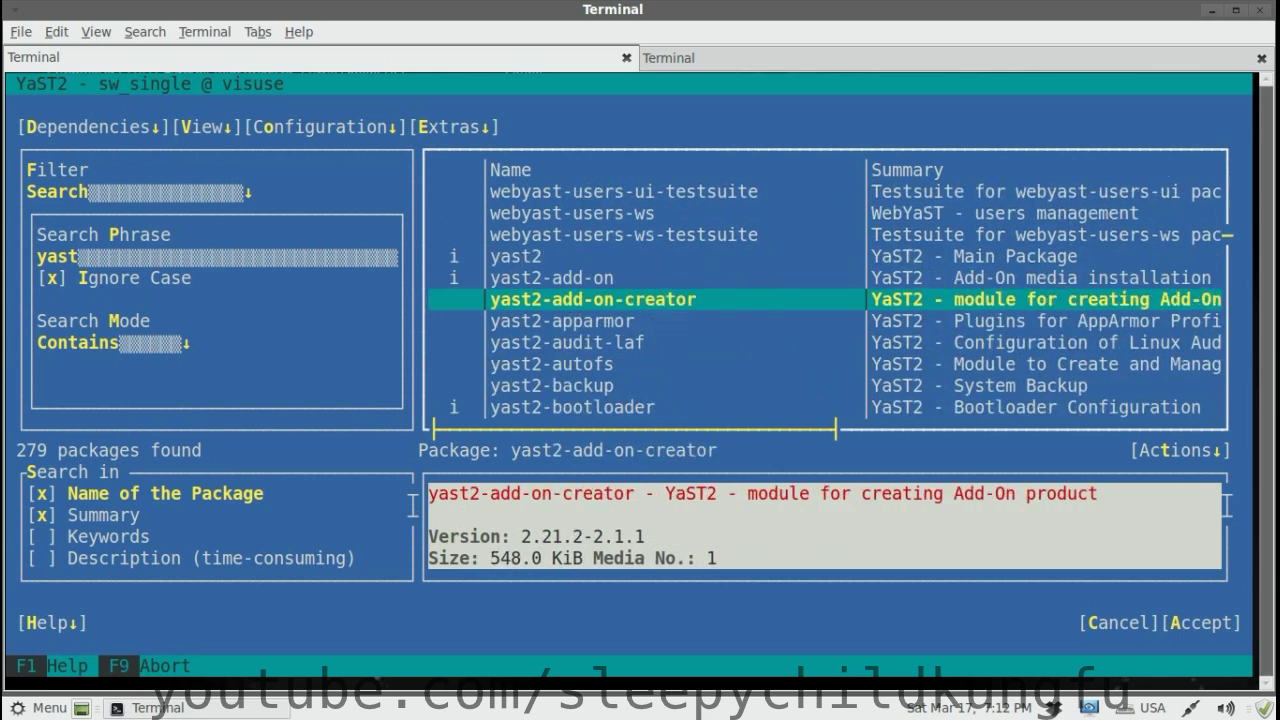
{"action": "key", "text": "Down"}
{"action": "key", "text": "Down"}
{"action": "key", "text": "Down"}
{"action": "key", "text": "Down"}
{"action": "key", "text": "Down"}
{"action": "key", "text": "Down"}
{"action": "key", "text": "Down"}
{"action": "key", "text": "Down"}
{"action": "key", "text": "Down"}
{"action": "key", "text": "Down"}
{"action": "key", "text": "Down"}
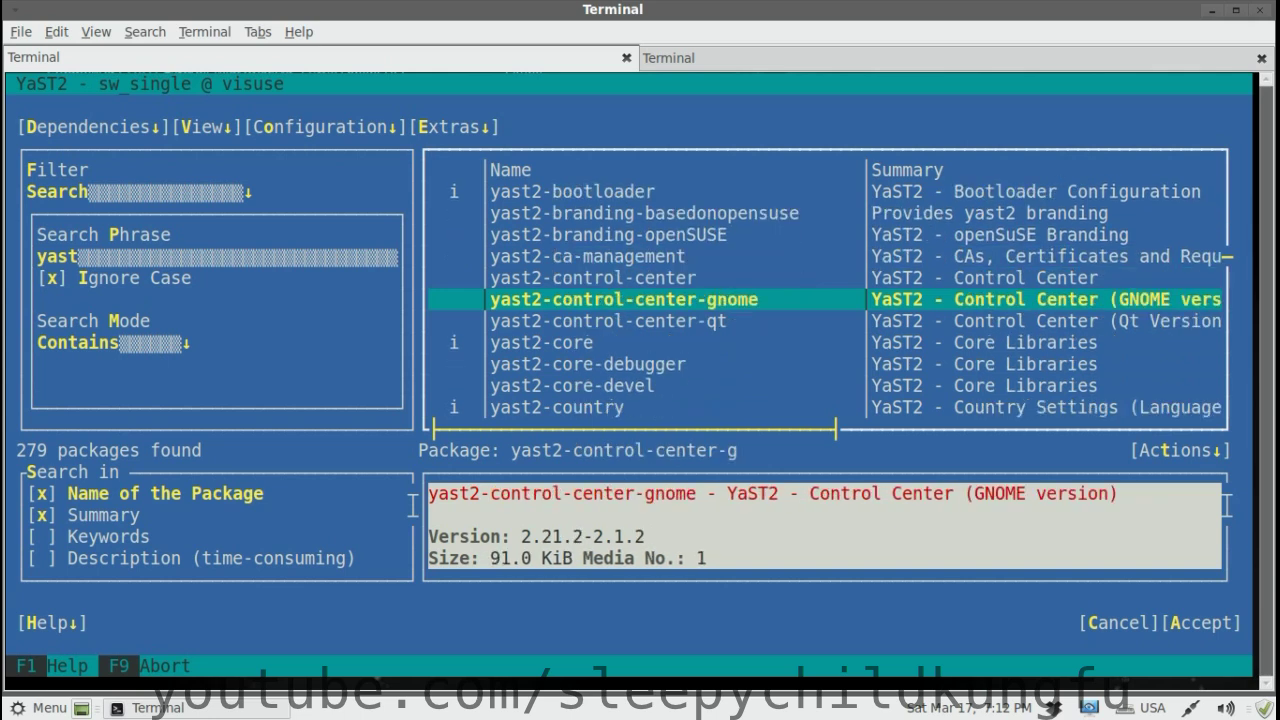
{"action": "key", "text": "Down"}
{"action": "key", "text": "Down"}
{"action": "key", "text": "Down"}
{"action": "key", "text": "Down"}
{"action": "key", "text": "Down"}
{"action": "key", "text": "Down"}
{"action": "key", "text": "Down"}
{"action": "key", "text": "Down"}
{"action": "key", "text": "Down"}
{"action": "key", "text": "Down"}
{"action": "key", "text": "Down"}
{"action": "key", "text": "Down"}
{"action": "key", "text": "Down"}
{"action": "key", "text": "Down"}
{"action": "key", "text": "Down"}
{"action": "key", "text": "Down"}
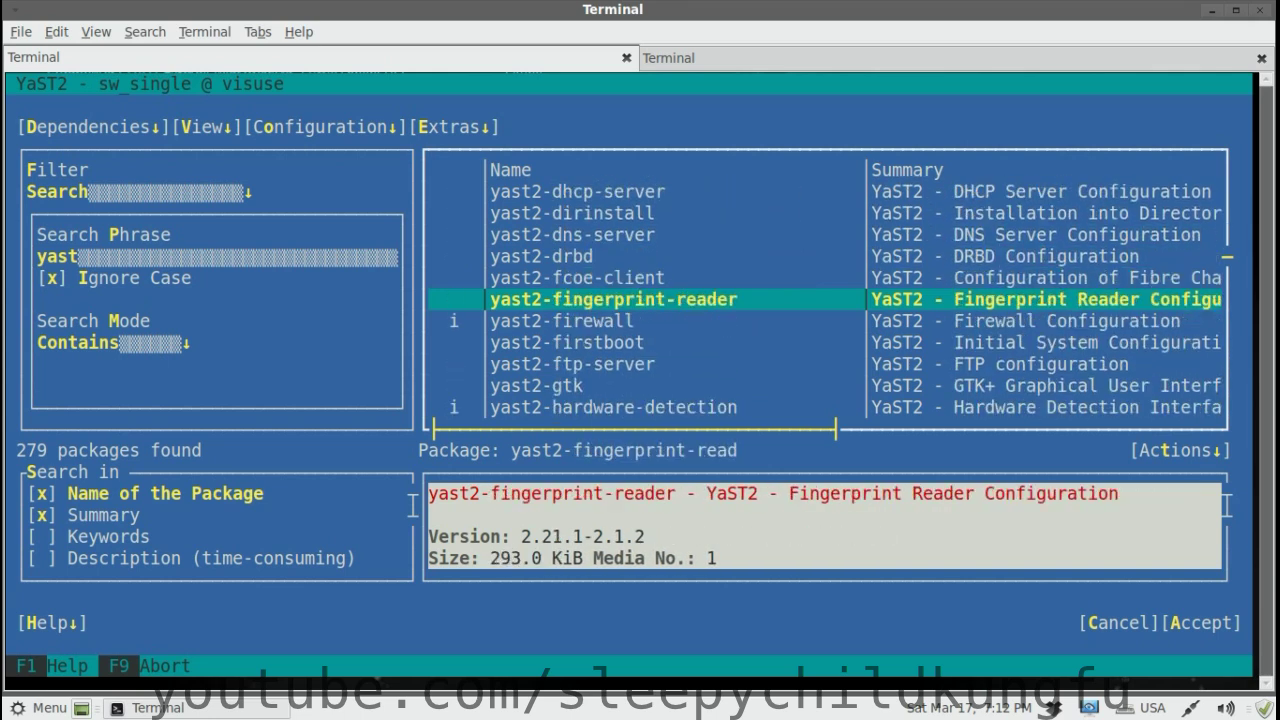
{"action": "key", "text": "Down"}
{"action": "key", "text": "Down"}
{"action": "key", "text": "Down"}
{"action": "key", "text": "Down"}
{"action": "key", "text": "space"}
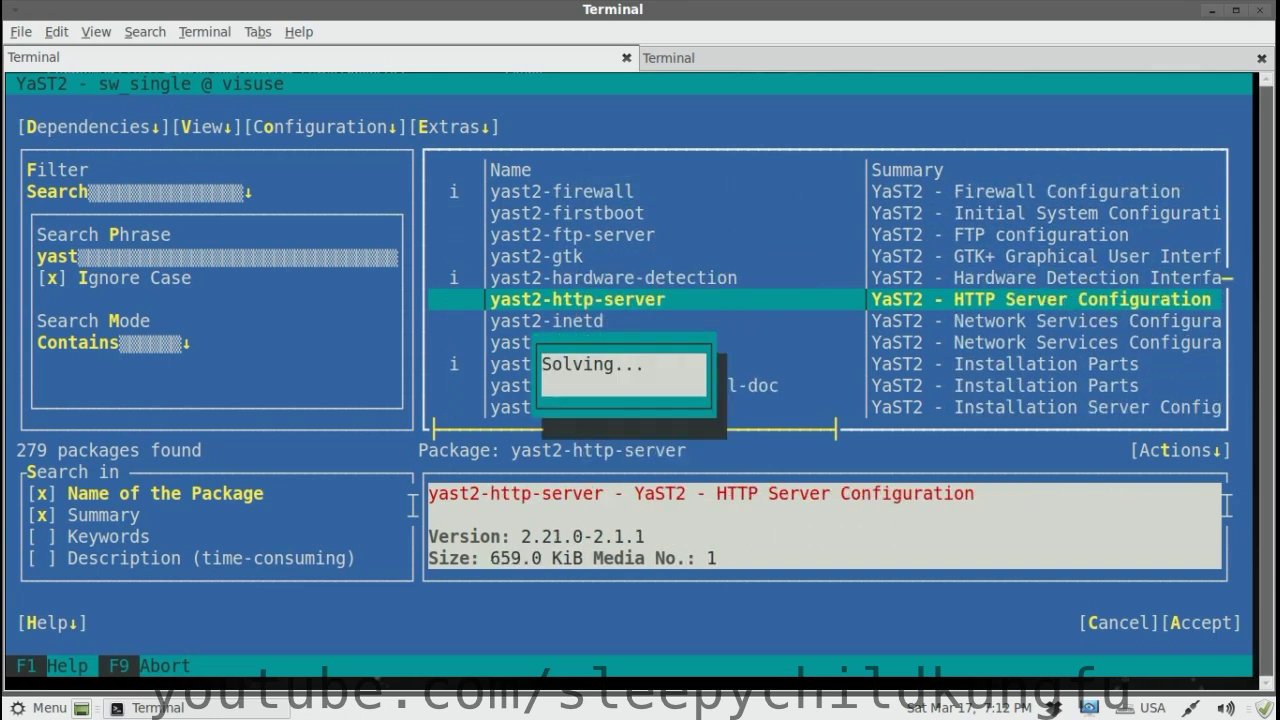
{"action": "key", "text": "Tab"}
{"action": "key", "text": "Tab"}
{"action": "key", "text": "Tab"}
{"action": "key", "text": "Tab"}
{"action": "key", "text": "Tab"}
{"action": "key", "text": "Tab"}
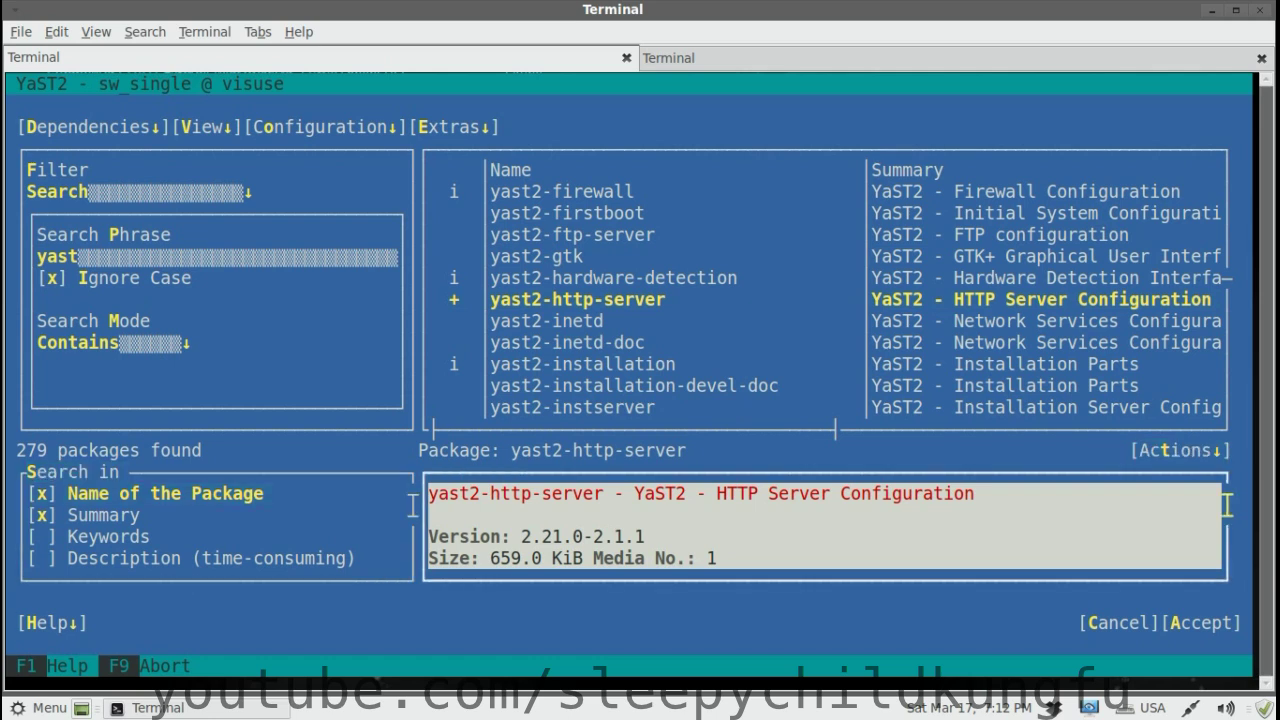
{"action": "key", "text": "Return"}
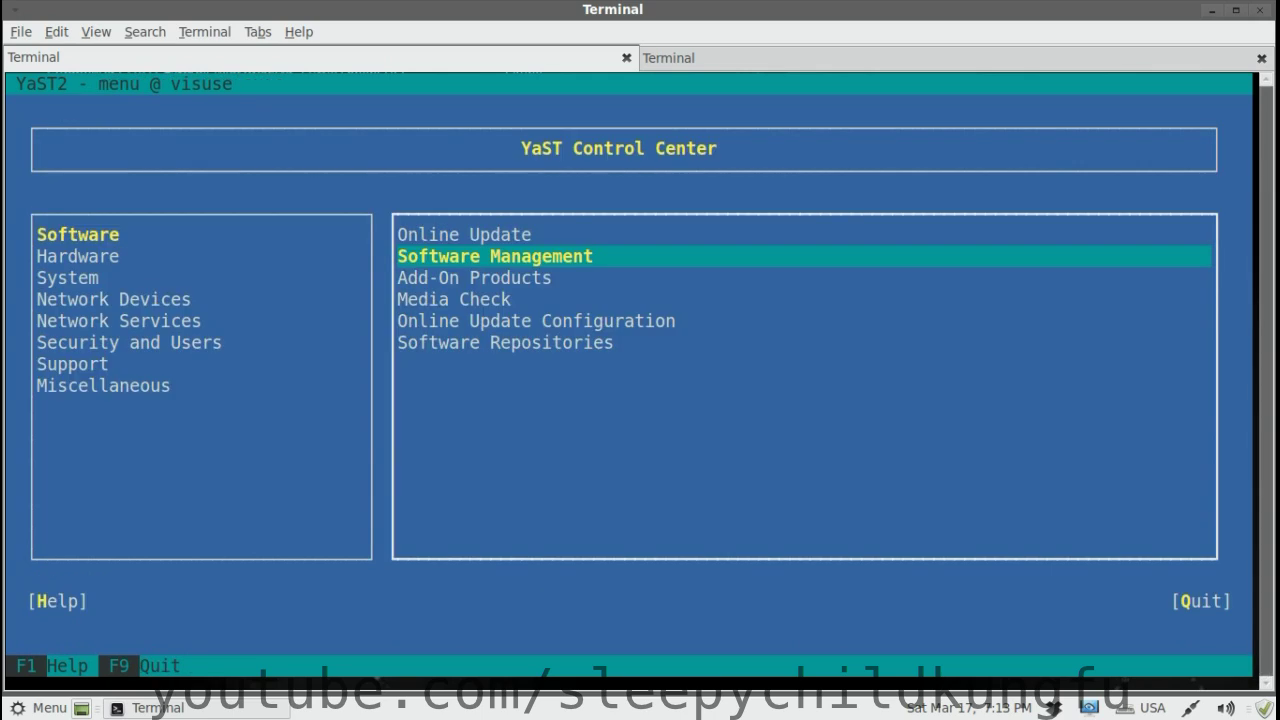
Quit YaST and relaunch it so the new HTTP Server module is available
{"action": "key", "text": "F9"}
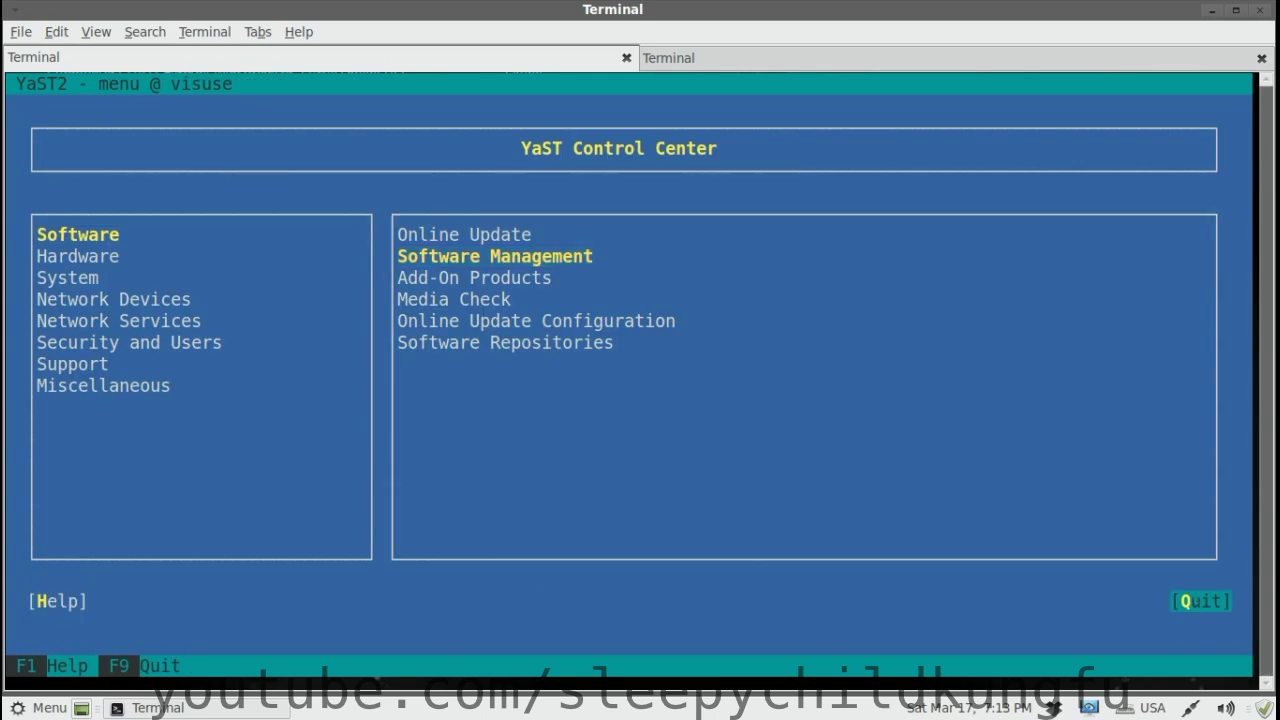
{"action": "key", "text": "Up"}
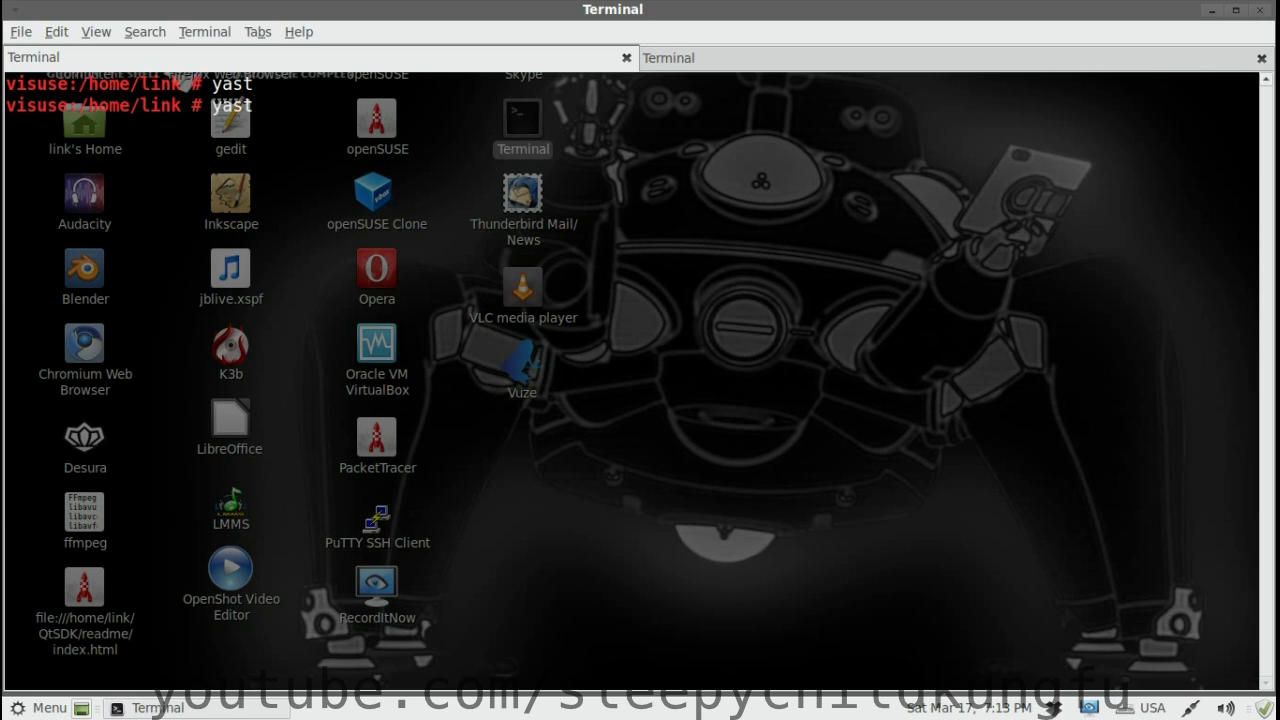
{"action": "key", "text": "Return"}
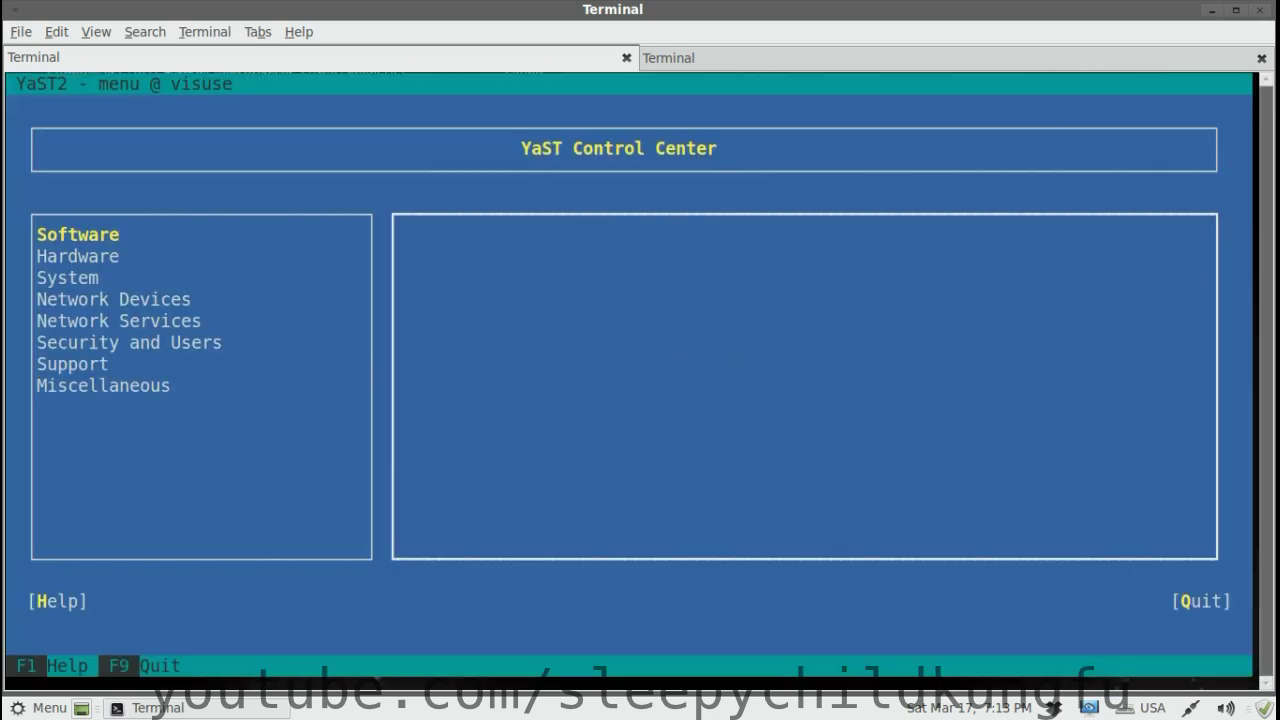
Open Network Services > HTTP Server and install the required apache2 and apache2-prefork packages
{"action": "key", "text": "Down"}
{"action": "key", "text": "Down"}
{"action": "key", "text": "Down"}
{"action": "key", "text": "Down"}
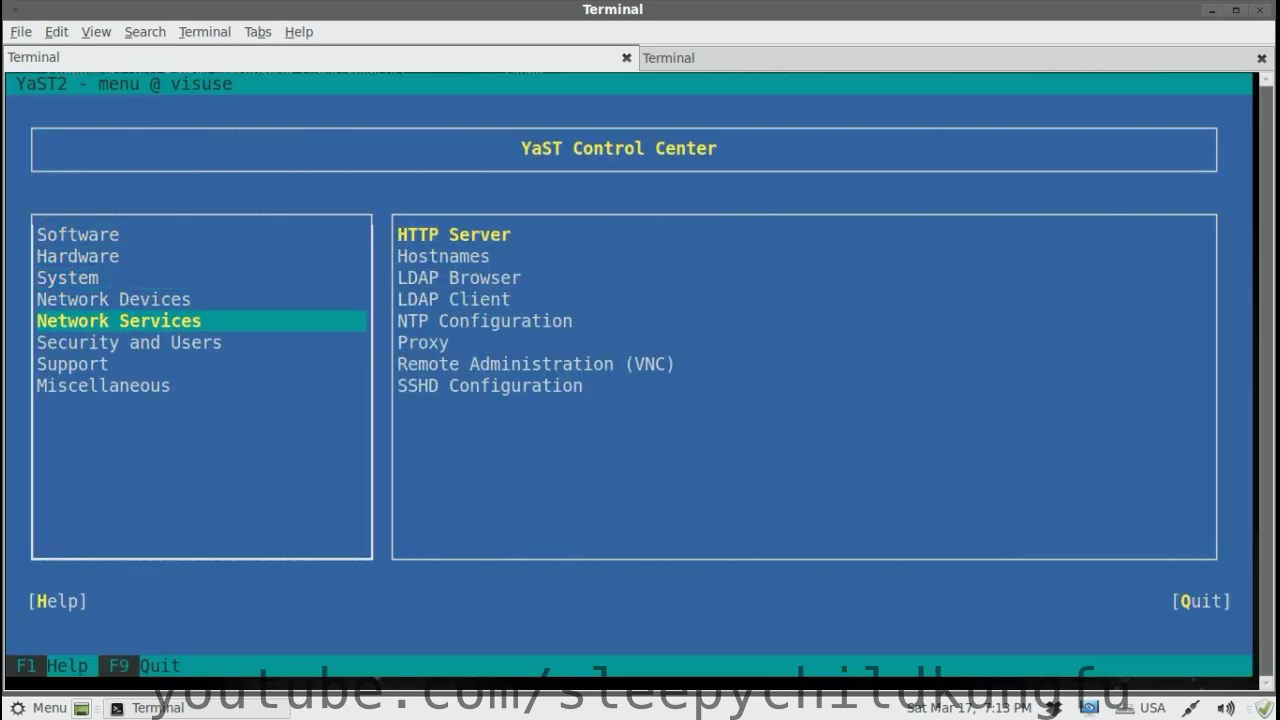
{"action": "key", "text": "Tab"}
{"action": "key", "text": "Down"}
{"action": "key", "text": "Up"}
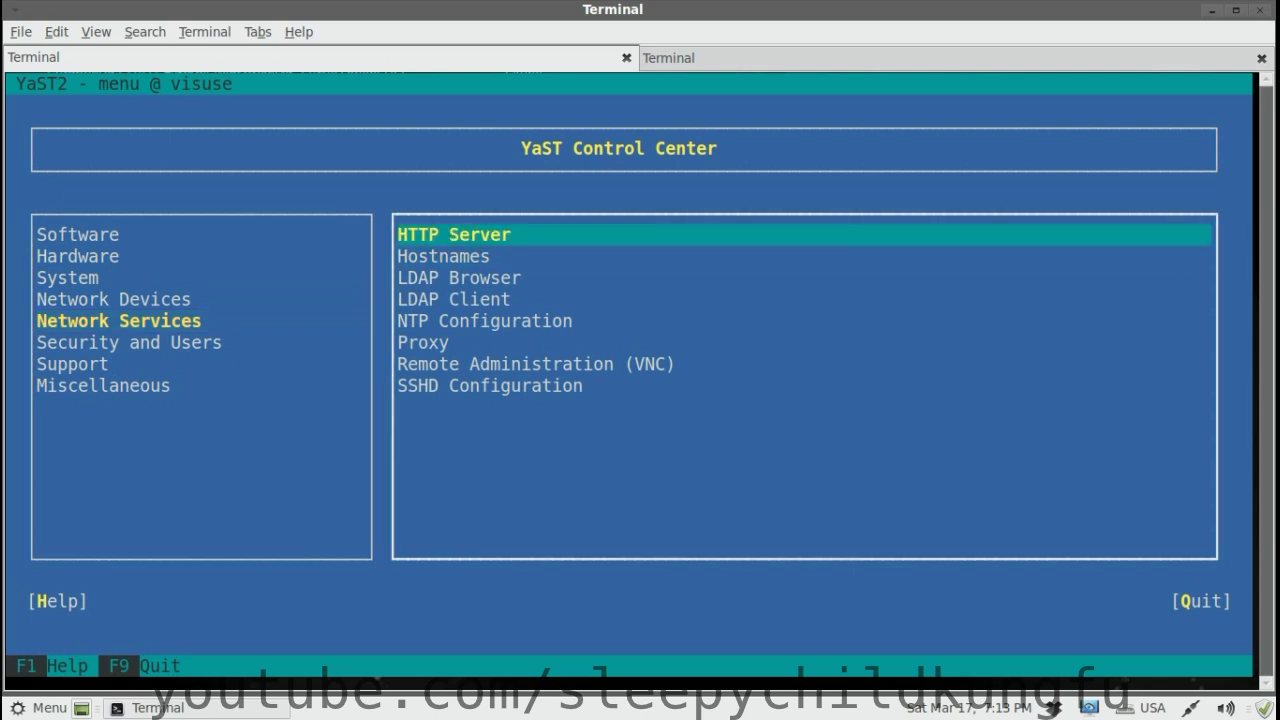
{"action": "key", "text": "F9"}
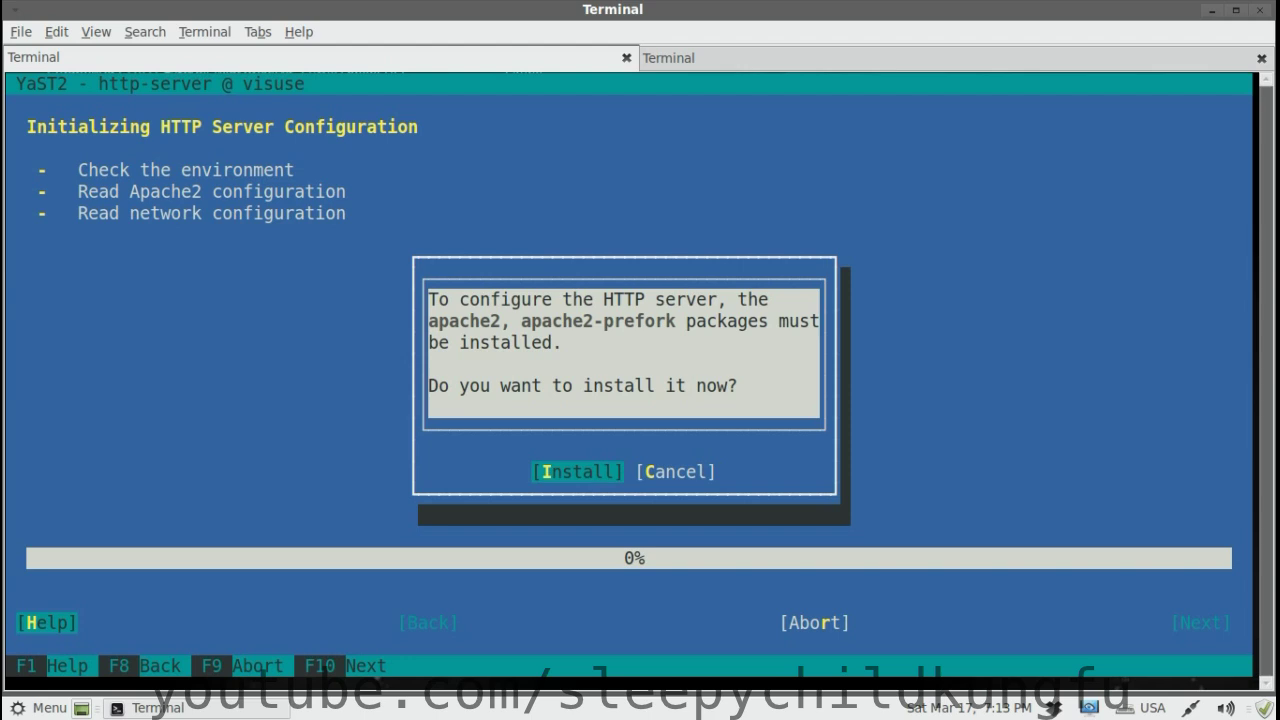
{"action": "key", "text": "Tab"}
{"action": "key", "text": "Tab"}
{"action": "key", "text": "Tab"}
{"action": "key", "text": "Tab"}
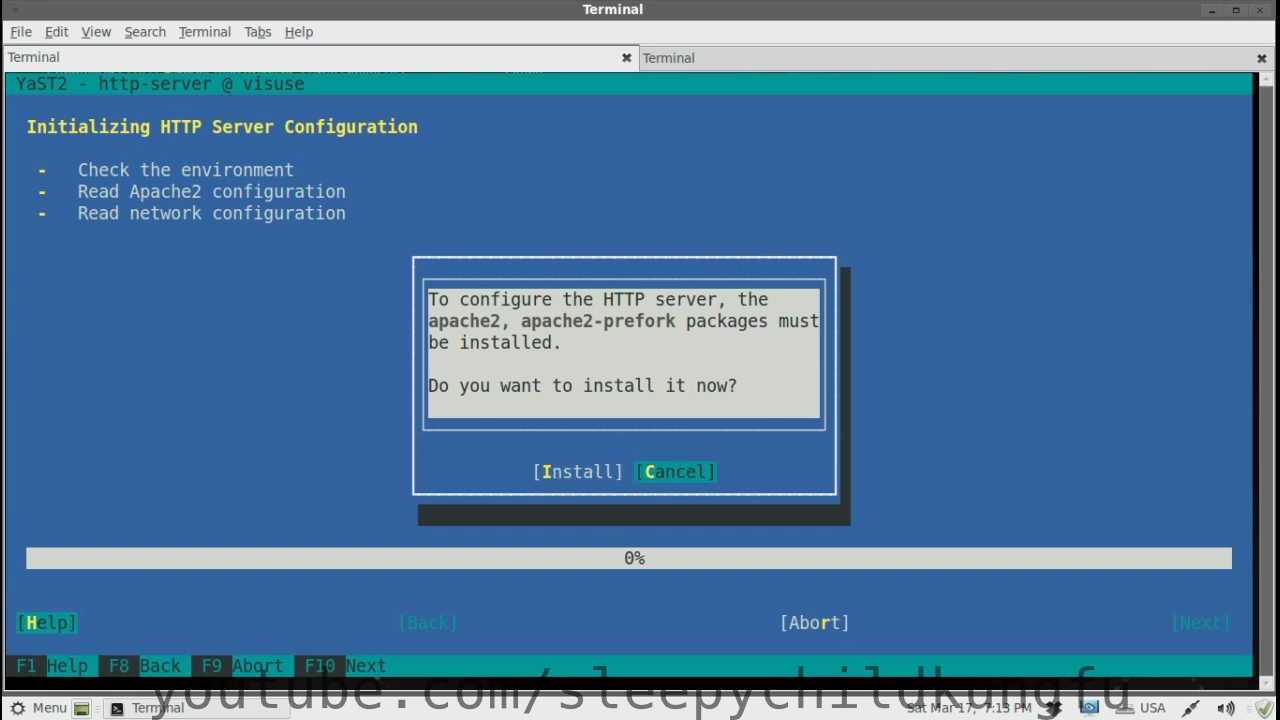
{"action": "key", "text": "Return"}
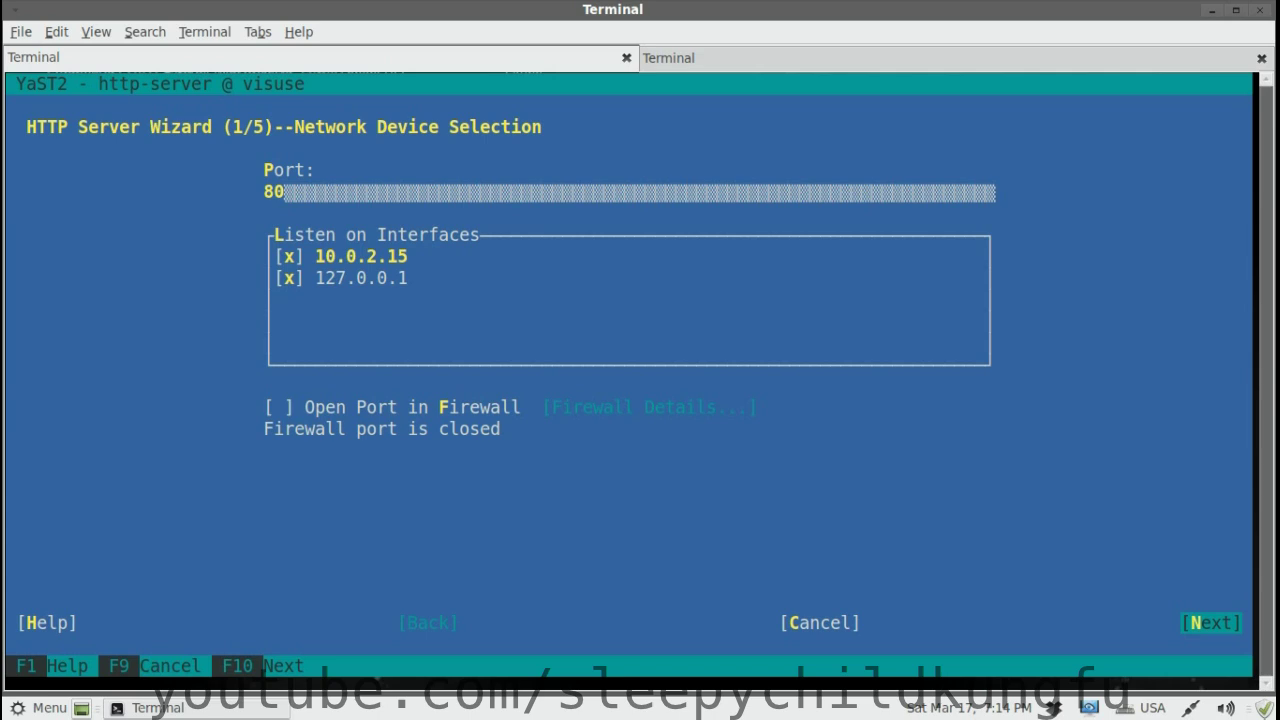
Keep port 80 on 10.0.2.15 and 127.0.0.1 and open the port in the firewall
{"action": "key", "text": "Tab"}
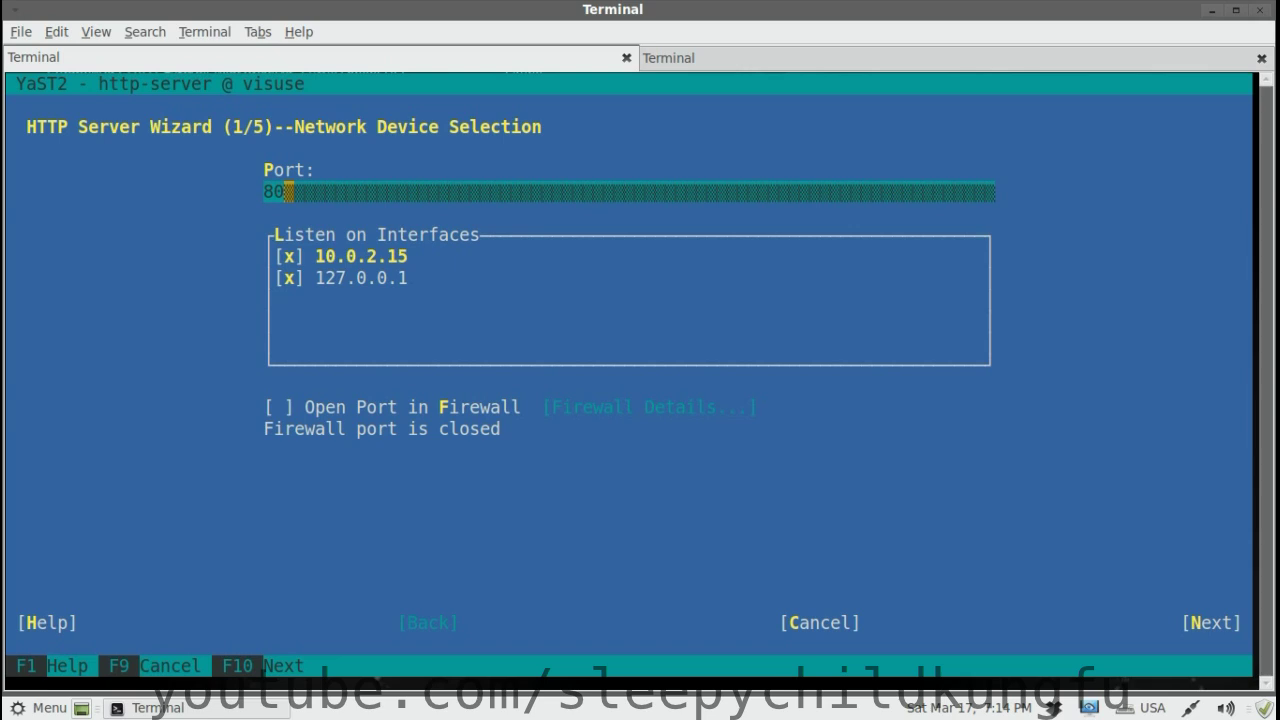
{"action": "key", "text": "Tab"}
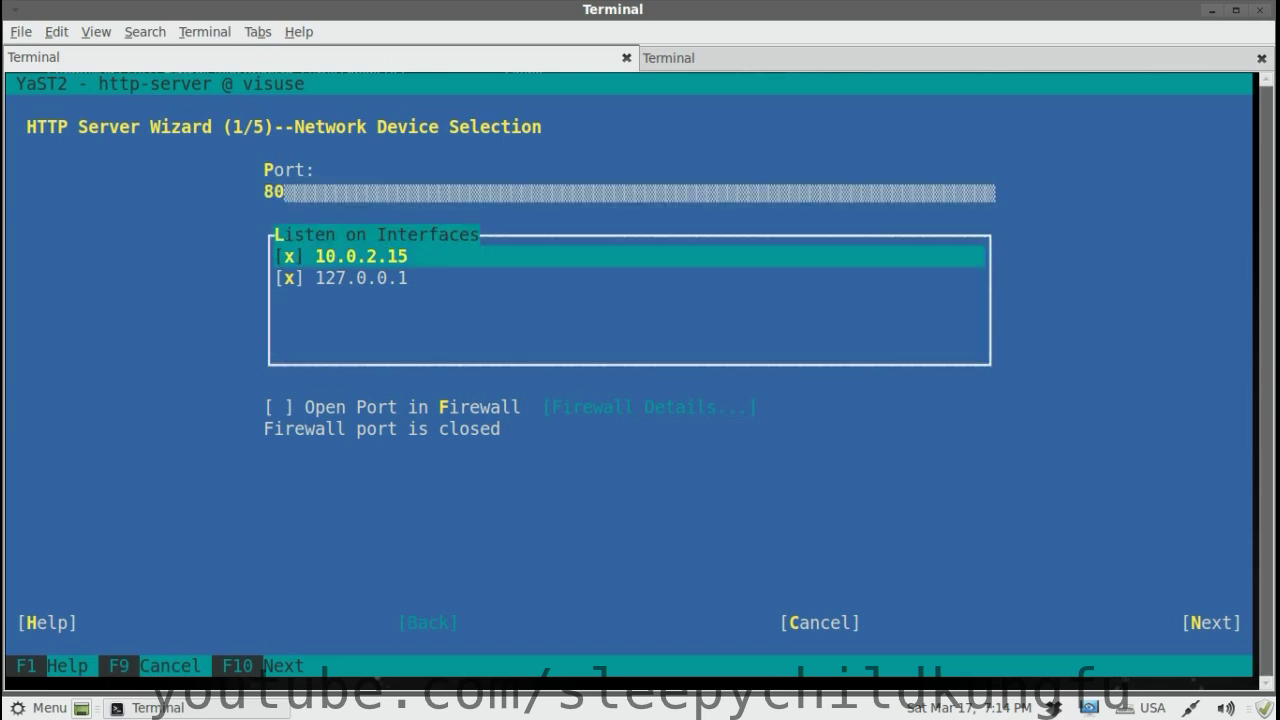
{"action": "key", "text": "Tab"}
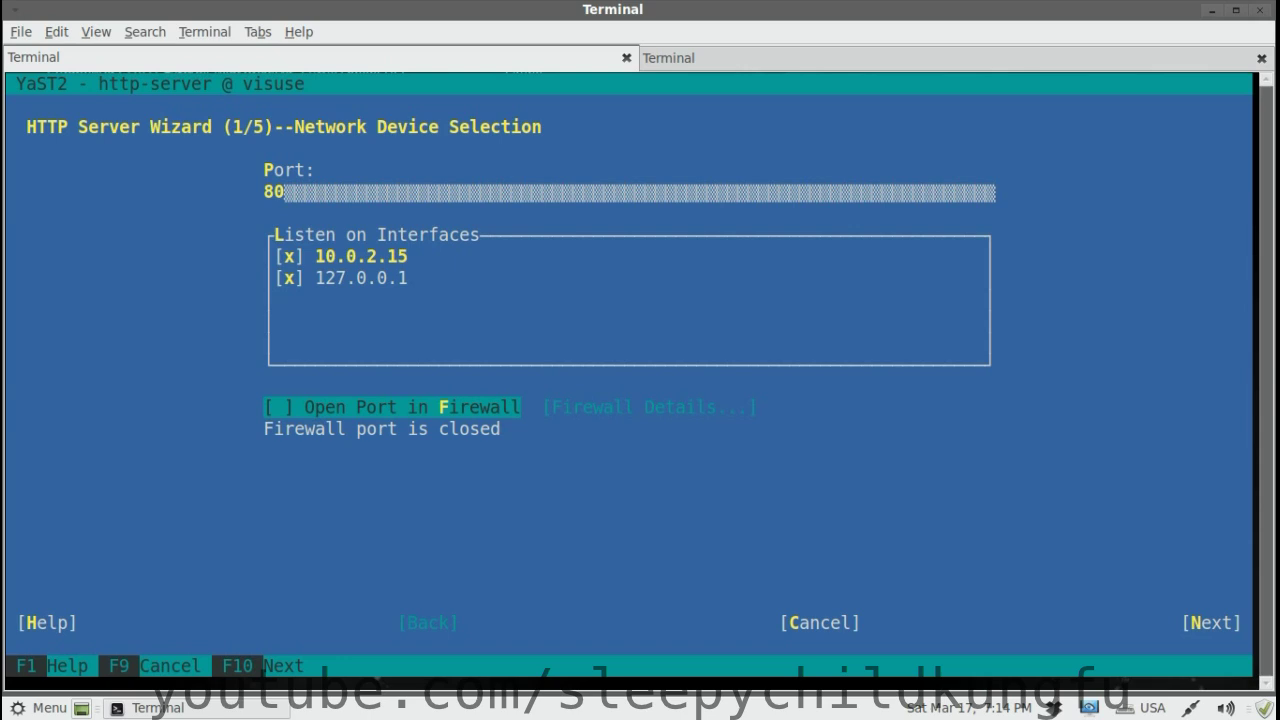
{"action": "key", "text": "space"}
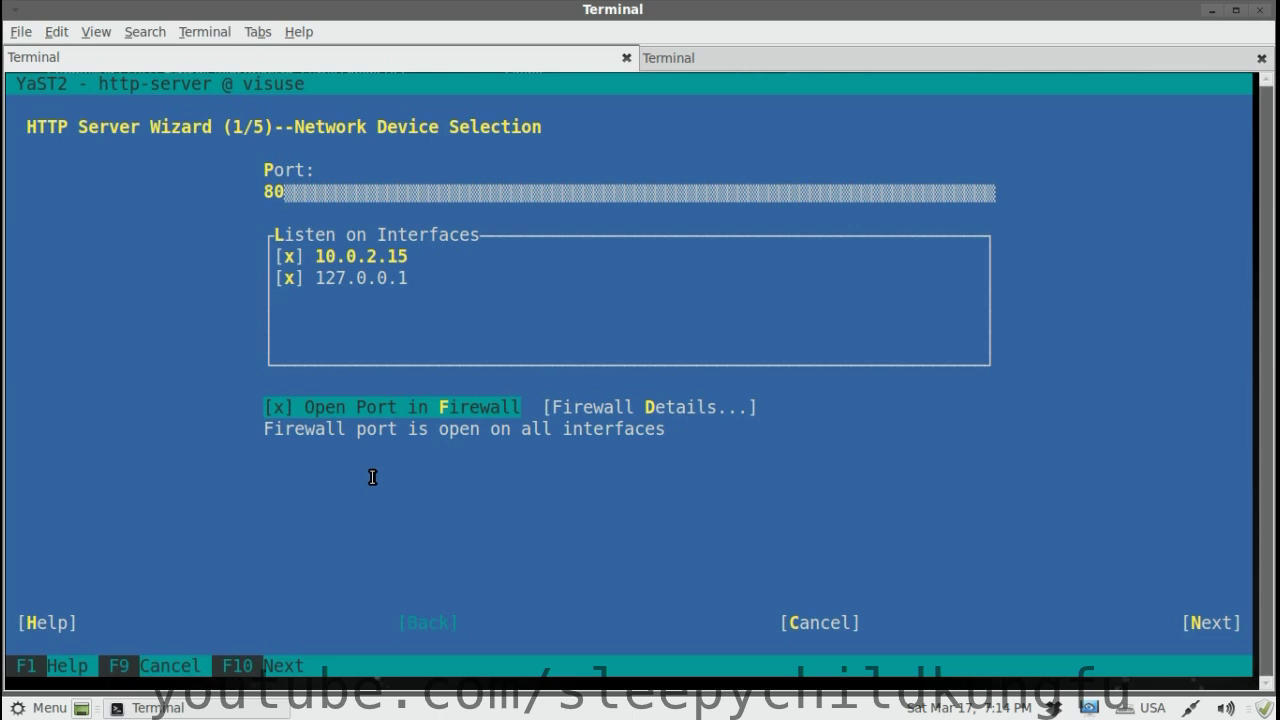
{"action": "key", "text": "Tab"}
{"action": "key", "text": "Tab"}
{"action": "key", "text": "Tab"}
{"action": "key", "text": "Tab"}
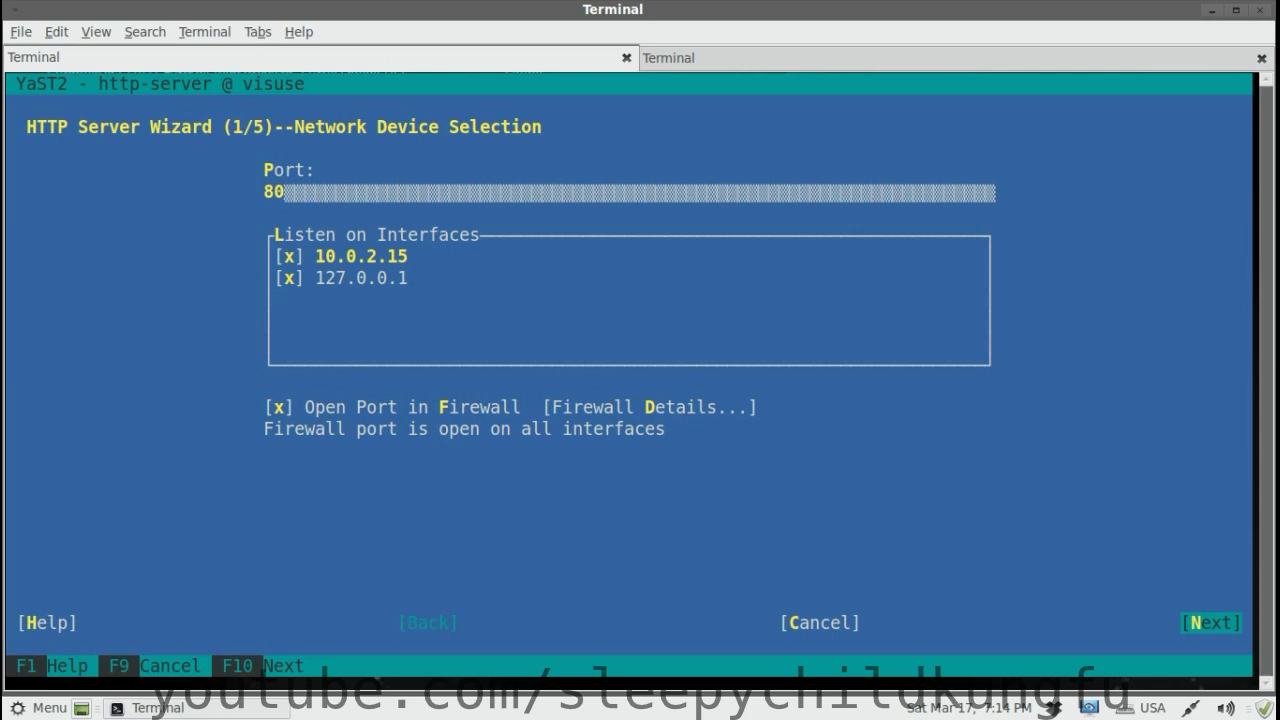
On the Modules step, enable PHP5 scripting and Python scripting
{"action": "key", "text": "Return"}
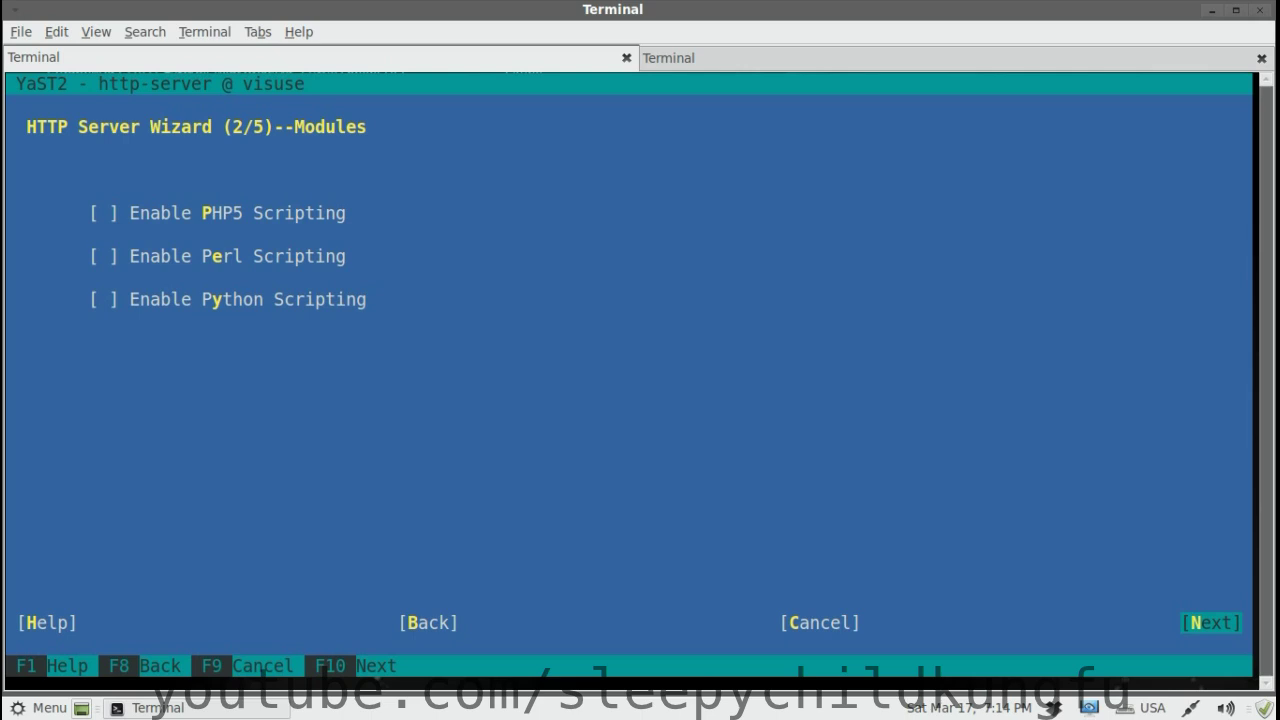
{"action": "key", "text": "Tab"}
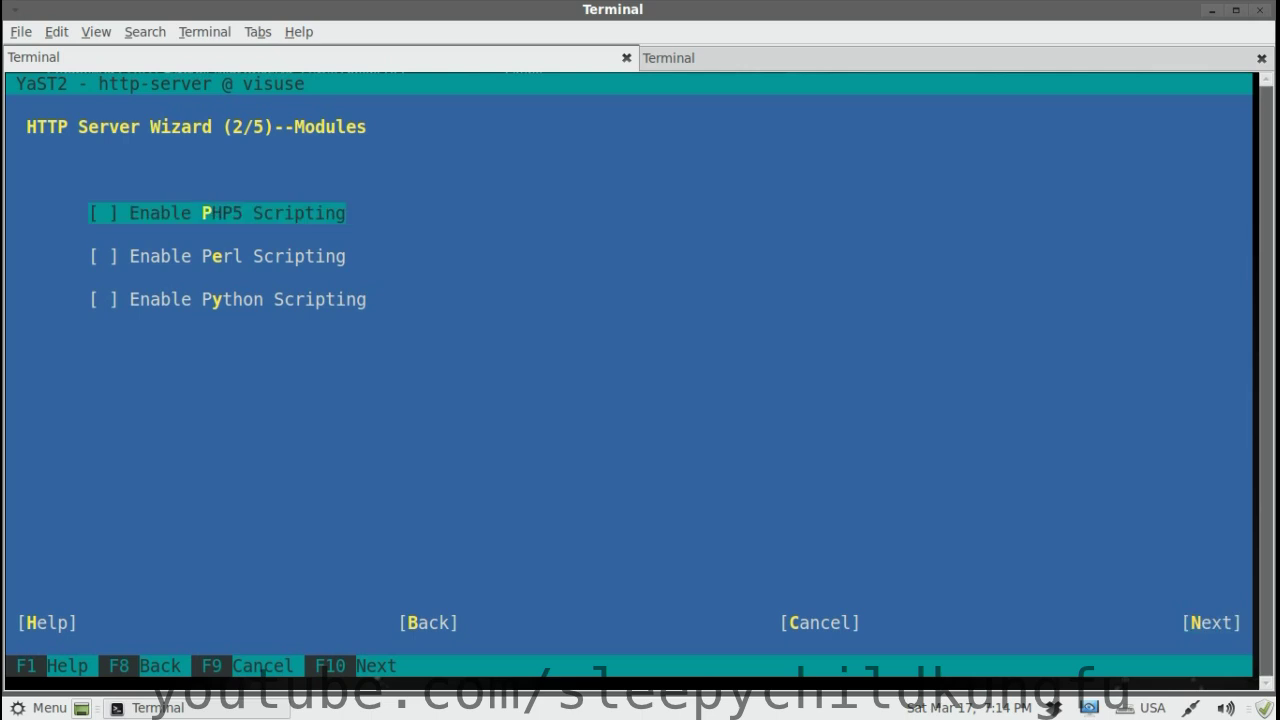
{"action": "key", "text": "space"}
{"action": "key", "text": "Down"}
{"action": "key", "text": "Down"}
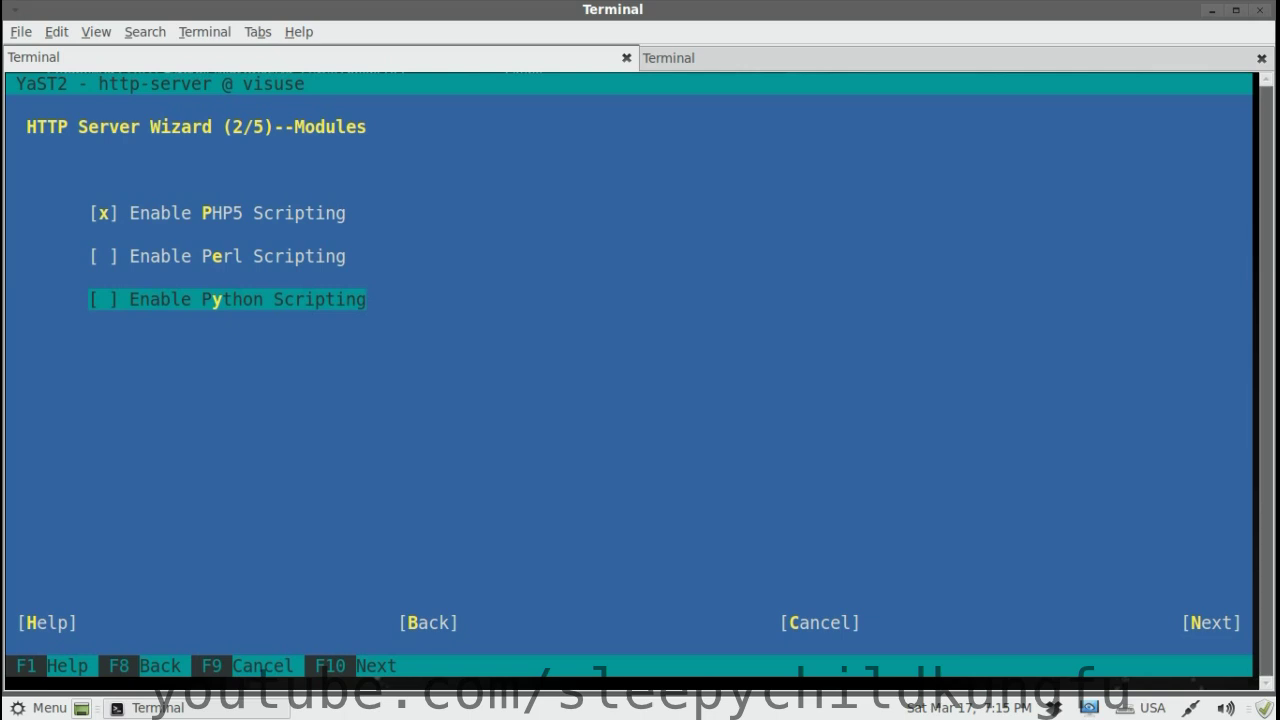
{"action": "key", "text": "space"}
Continue to the Default Host step and review its settings, document root /srv/www/htdocs
{"action": "key", "text": "Tab"}
{"action": "key", "text": "Tab"}
{"action": "key", "text": "Tab"}
{"action": "key", "text": "Tab"}
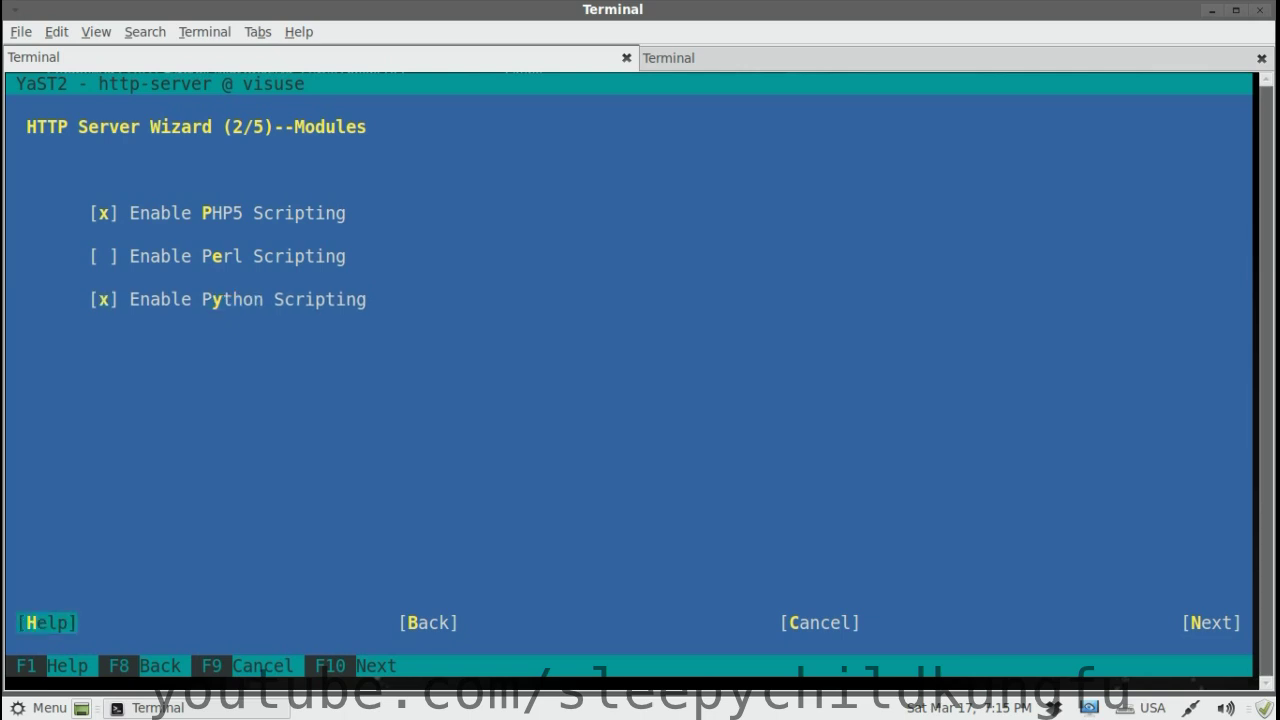
{"action": "key", "text": "Return"}
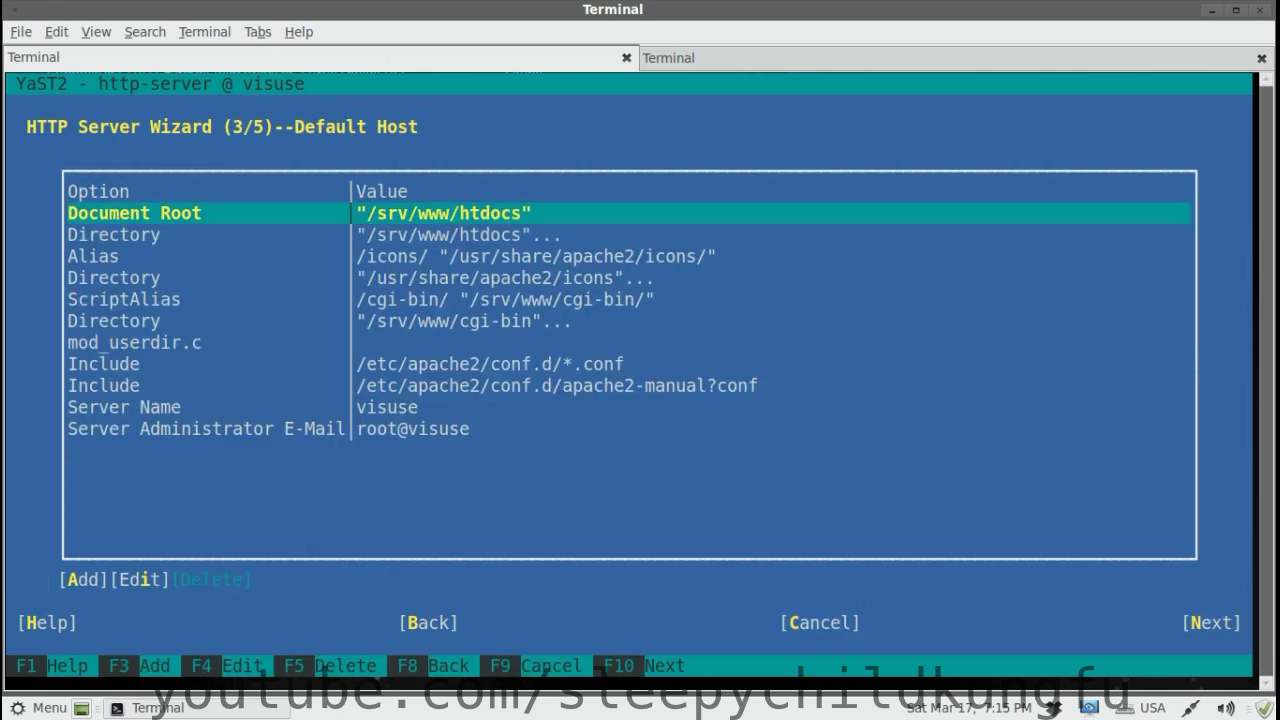
{"action": "key", "text": "Down"}
{"action": "key", "text": "Down"}
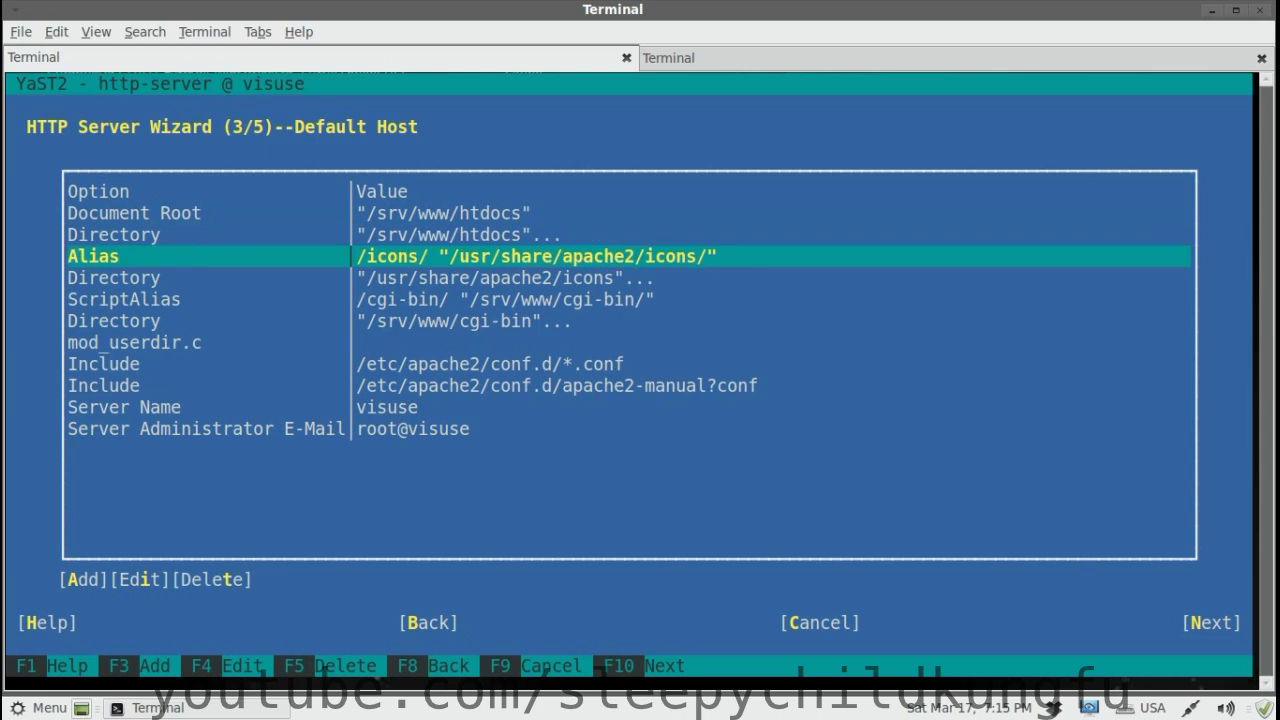
{"action": "key", "text": "Down"}
{"action": "key", "text": "Down"}
{"action": "key", "text": "Down"}
{"action": "key", "text": "Down"}
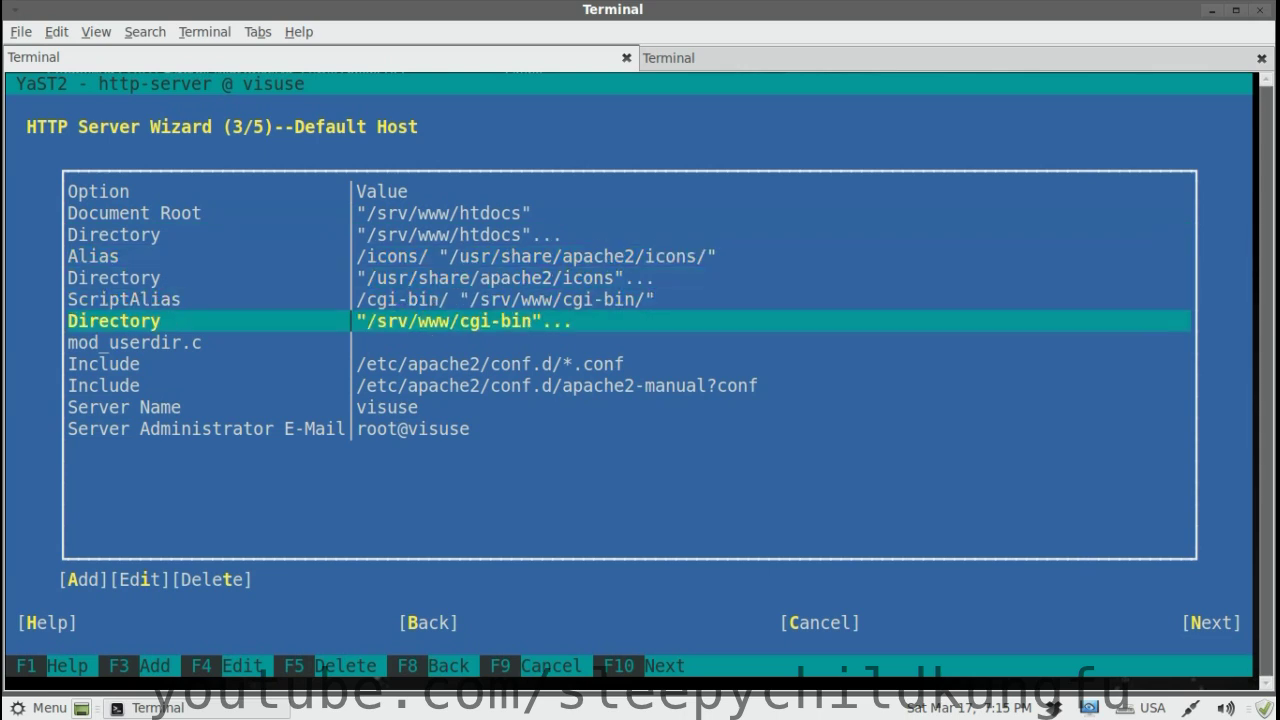
{"action": "key", "text": "Down"}
{"action": "key", "text": "Down"}
{"action": "key", "text": "Down"}
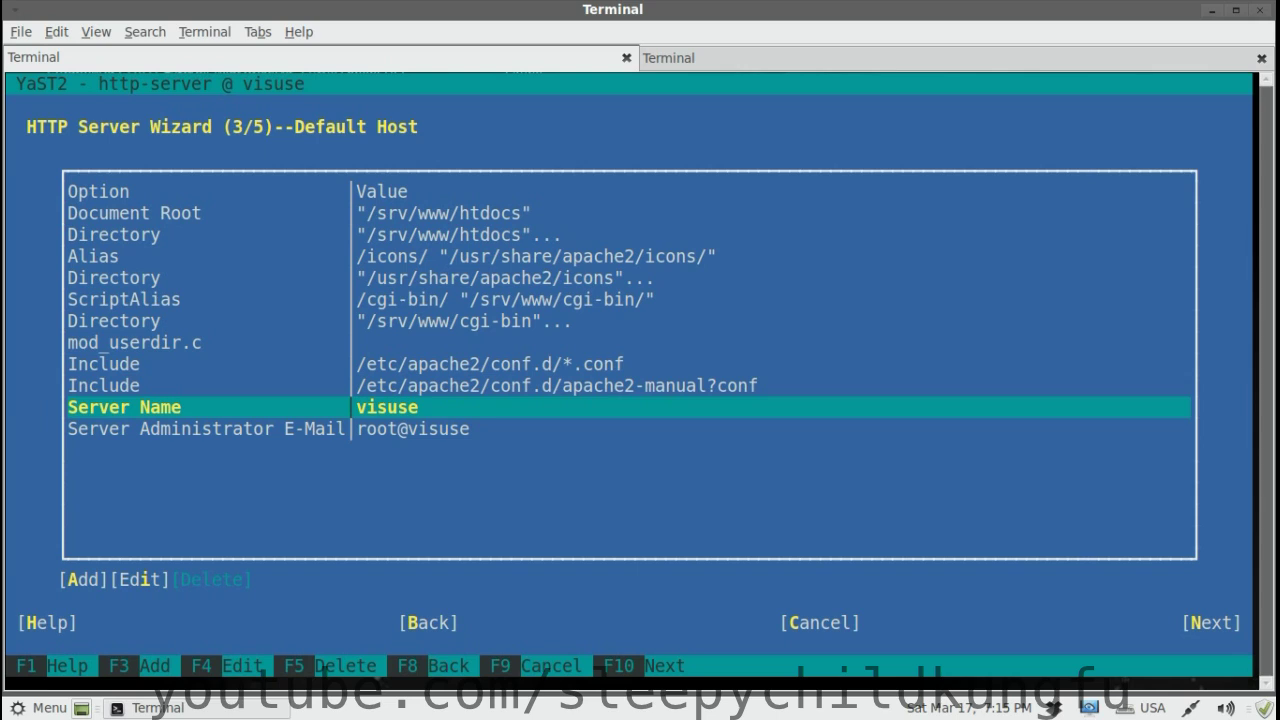
{"action": "key", "text": "Tab"}
{"action": "key", "text": "Tab"}
{"action": "key", "text": "Tab"}
{"action": "key", "text": "Tab"}
{"action": "key", "text": "Tab"}
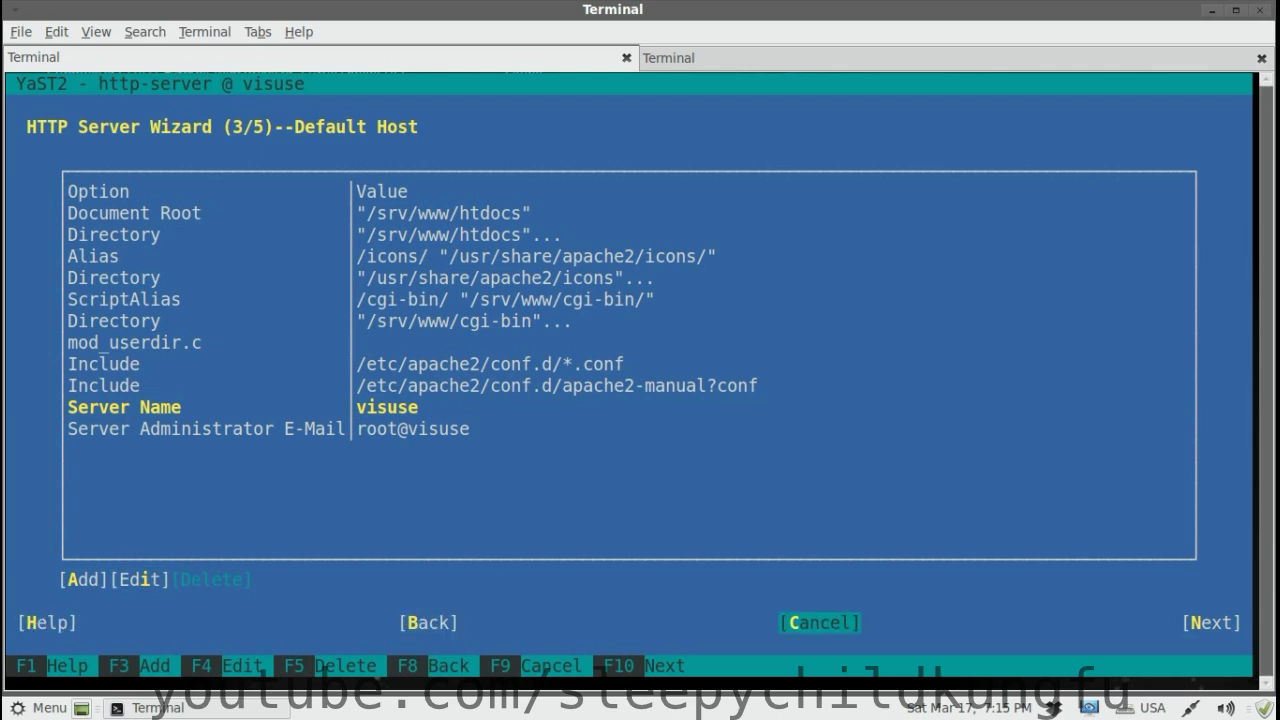
Advance past the Default Host and Virtual Hosts steps to the wizard summary
{"action": "key", "text": "Return"}
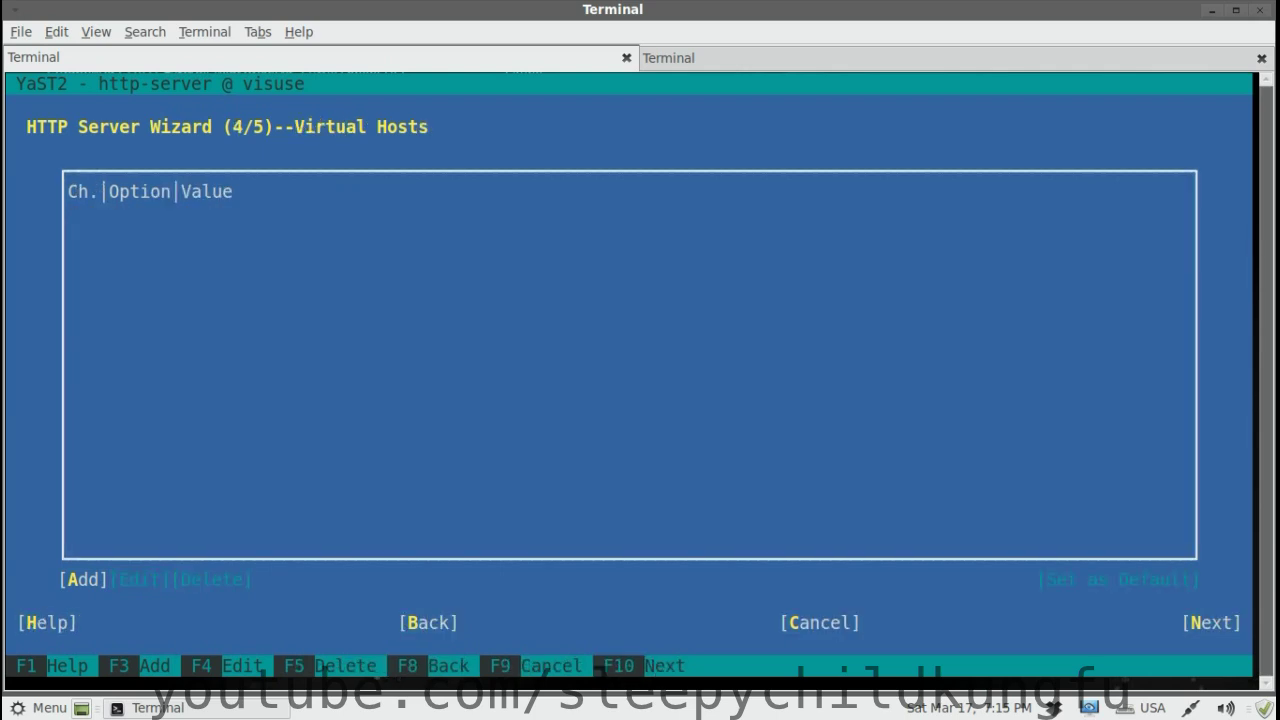
{"action": "key", "text": "Tab"}
{"action": "key", "text": "Tab"}
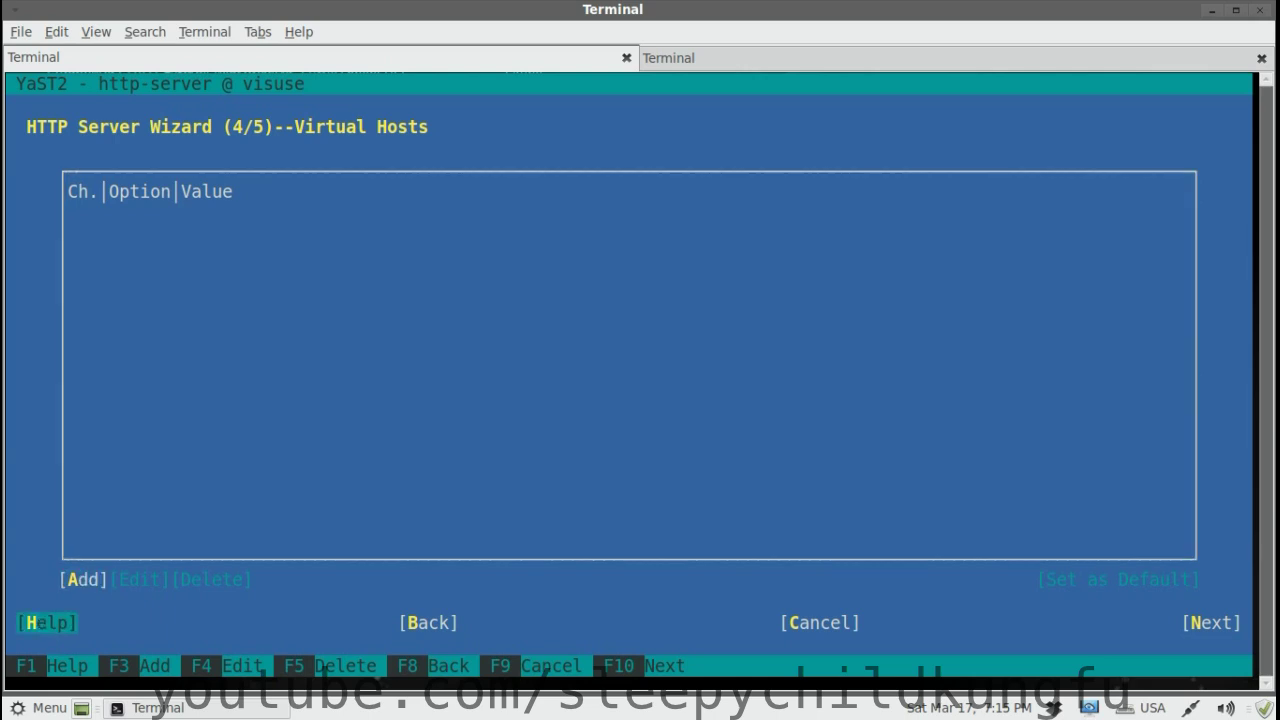
{"action": "key", "text": "Tab"}
{"action": "key", "text": "Tab"}
{"action": "key", "text": "Tab"}
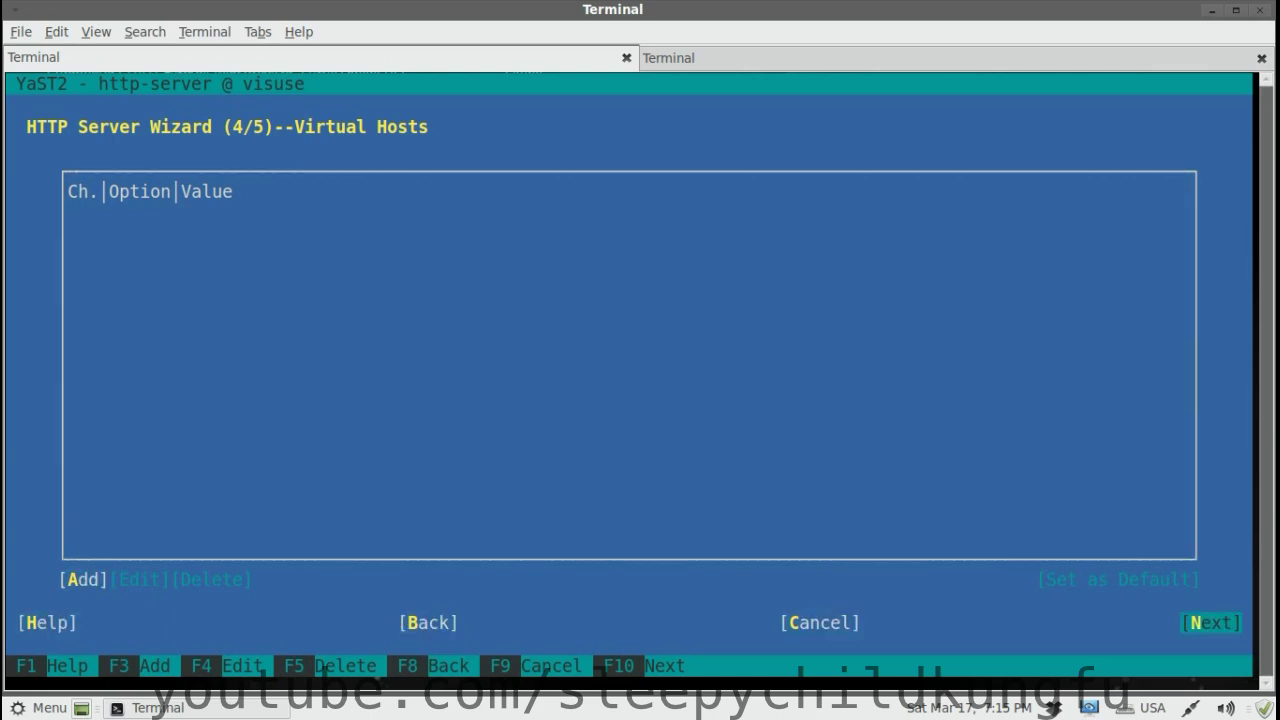
{"action": "key", "text": "Return"}
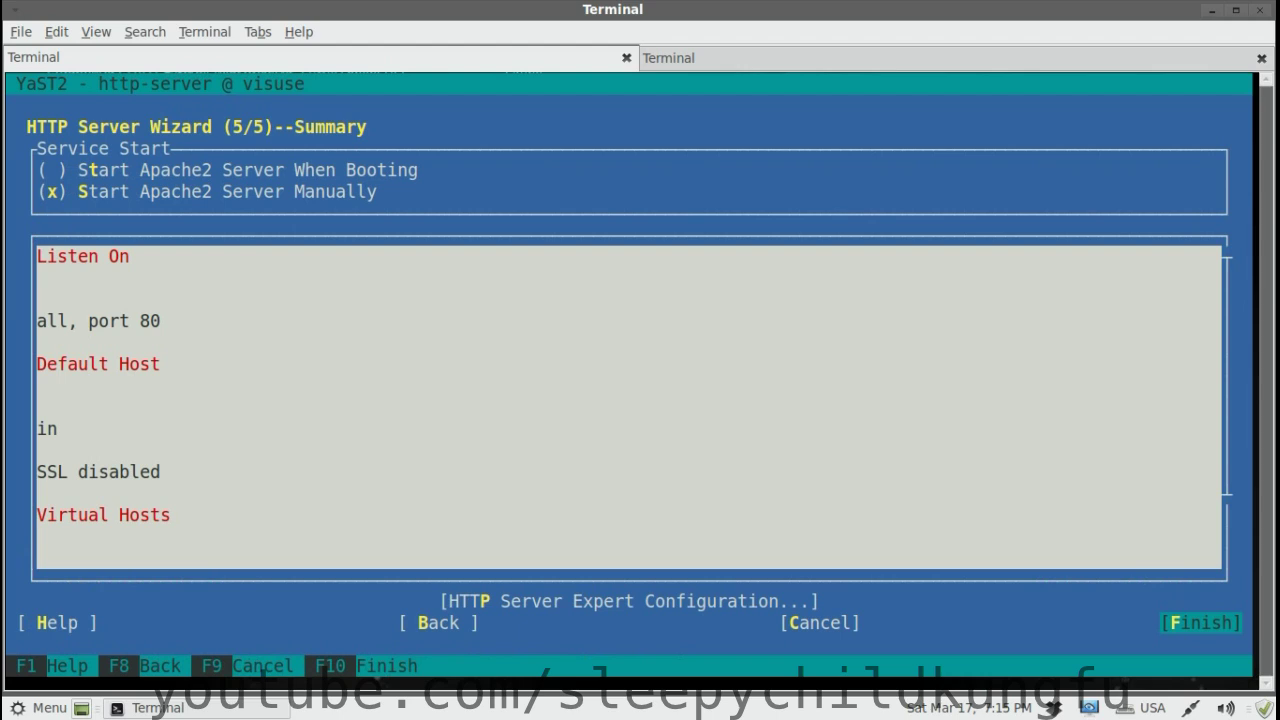
Set Apache2 to start when booting and finish the wizard
{"action": "key", "text": "Tab"}
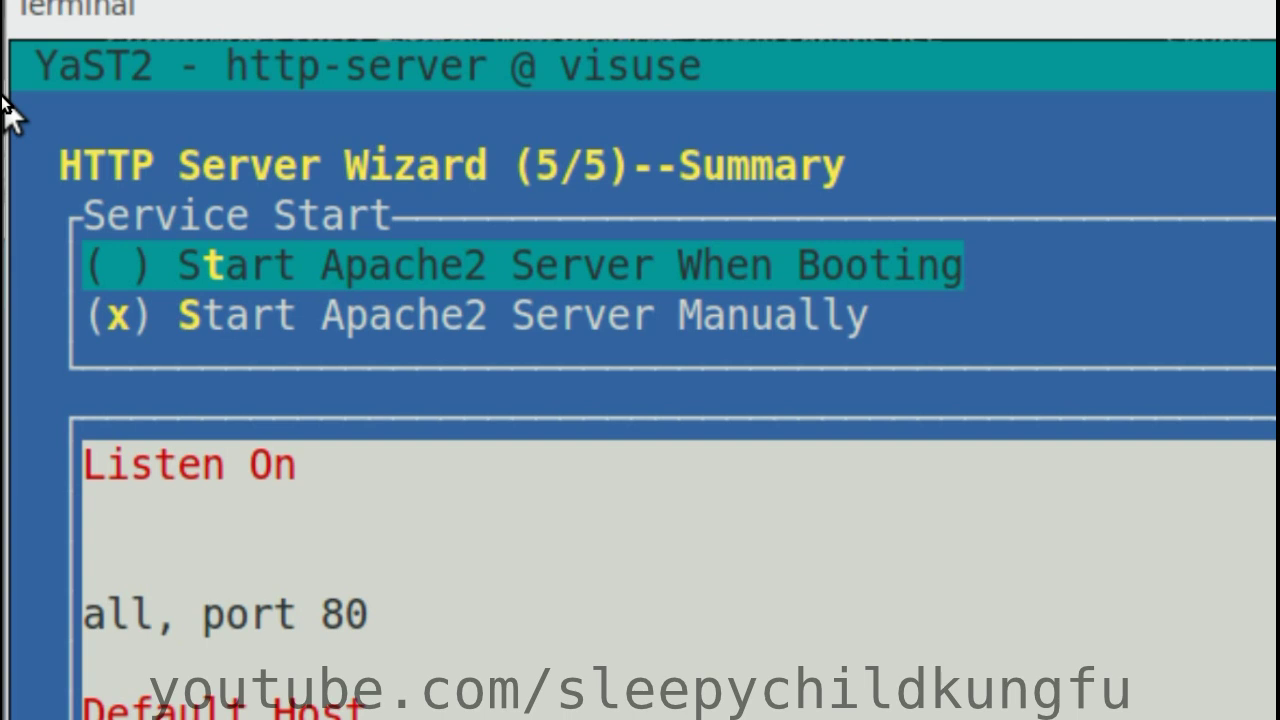
{"action": "key", "text": "space"}
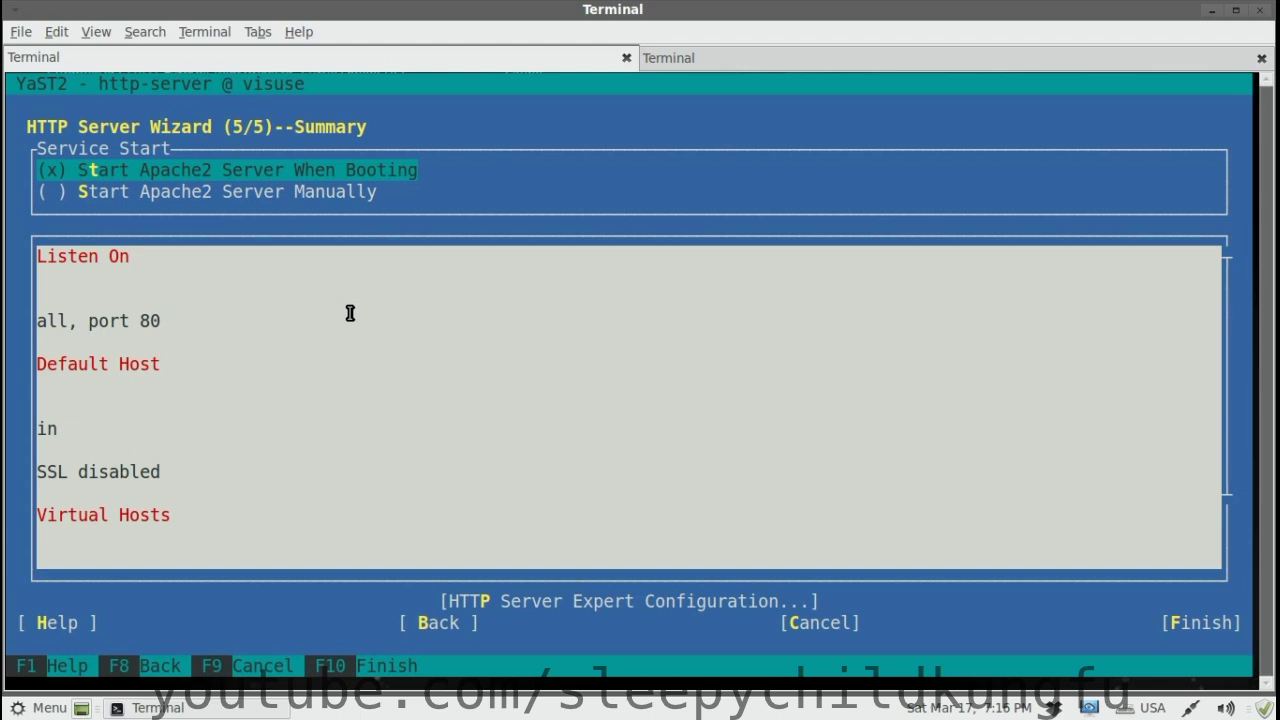
{"action": "key", "text": "Tab"}
{"action": "key", "text": "Tab"}
{"action": "key", "text": "Tab"}
{"action": "key", "text": "Tab"}
{"action": "key", "text": "Tab"}
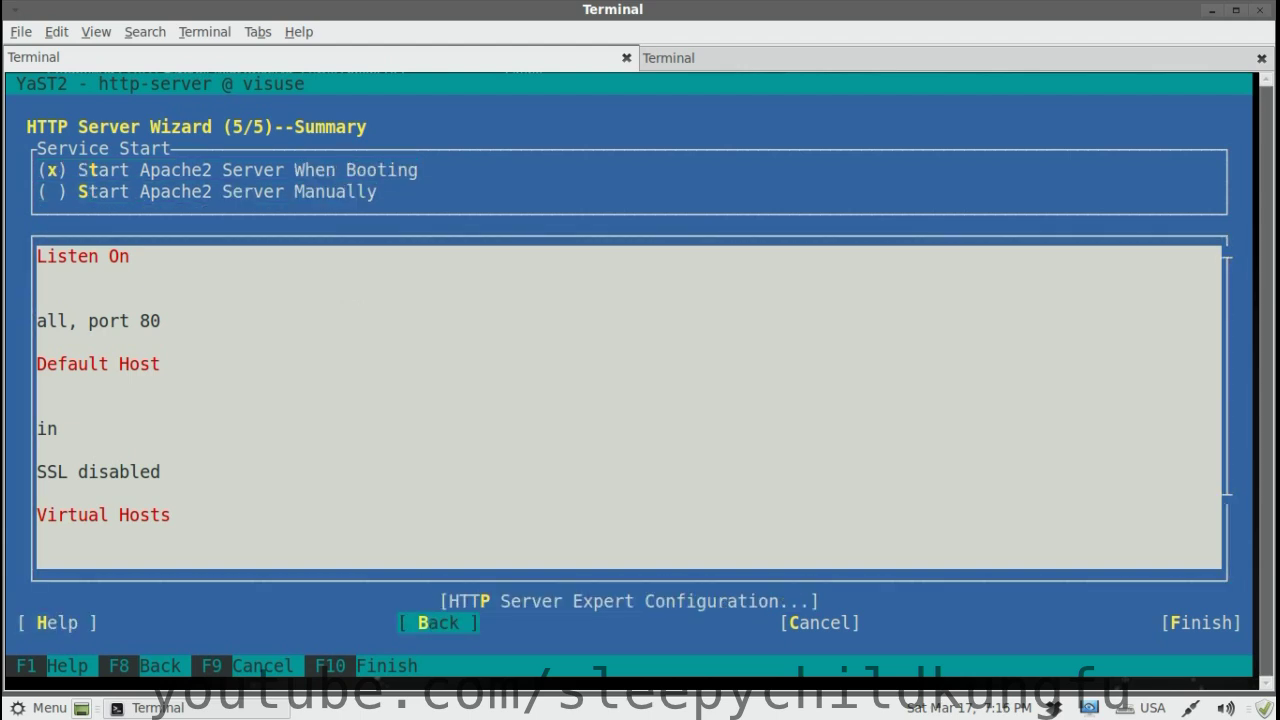
{"action": "key", "text": "Tab"}
{"action": "key", "text": "Tab"}
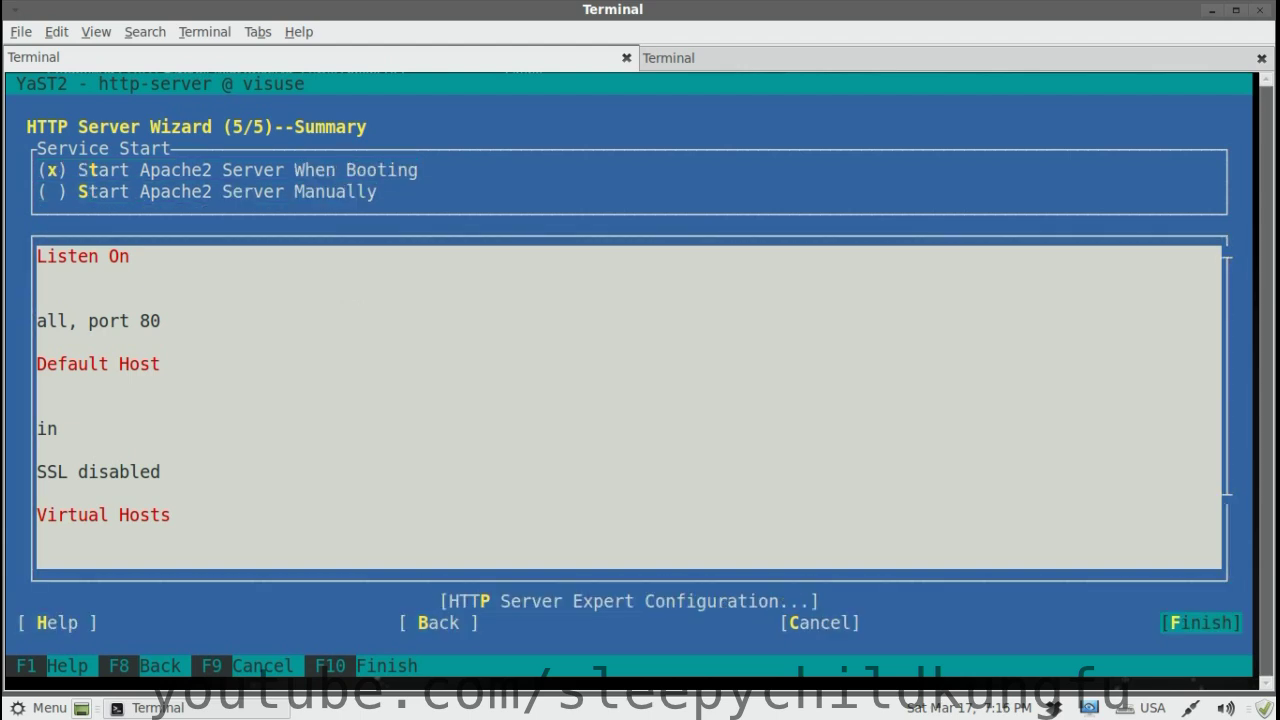
{"action": "key", "text": "Return"}
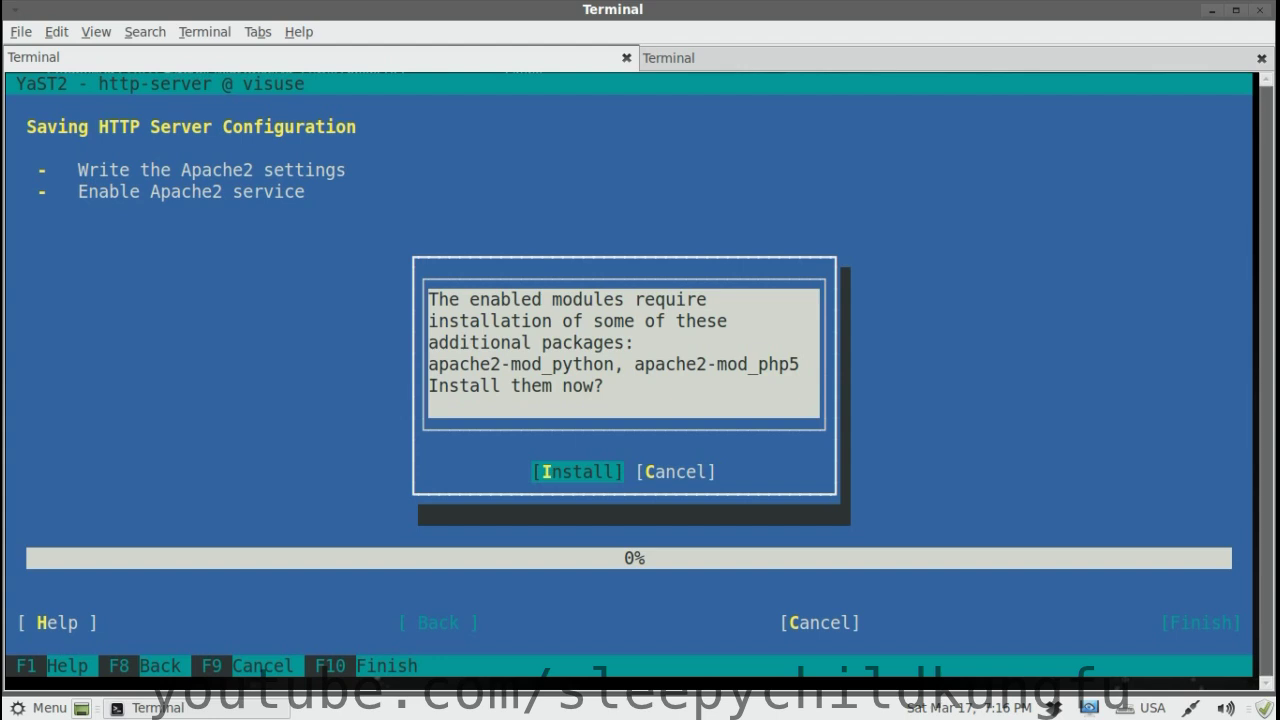
Agree to install apache2-mod_python and apache2-mod_php5; saving halts at 50% with a dependency error
{"action": "key", "text": "Return"}
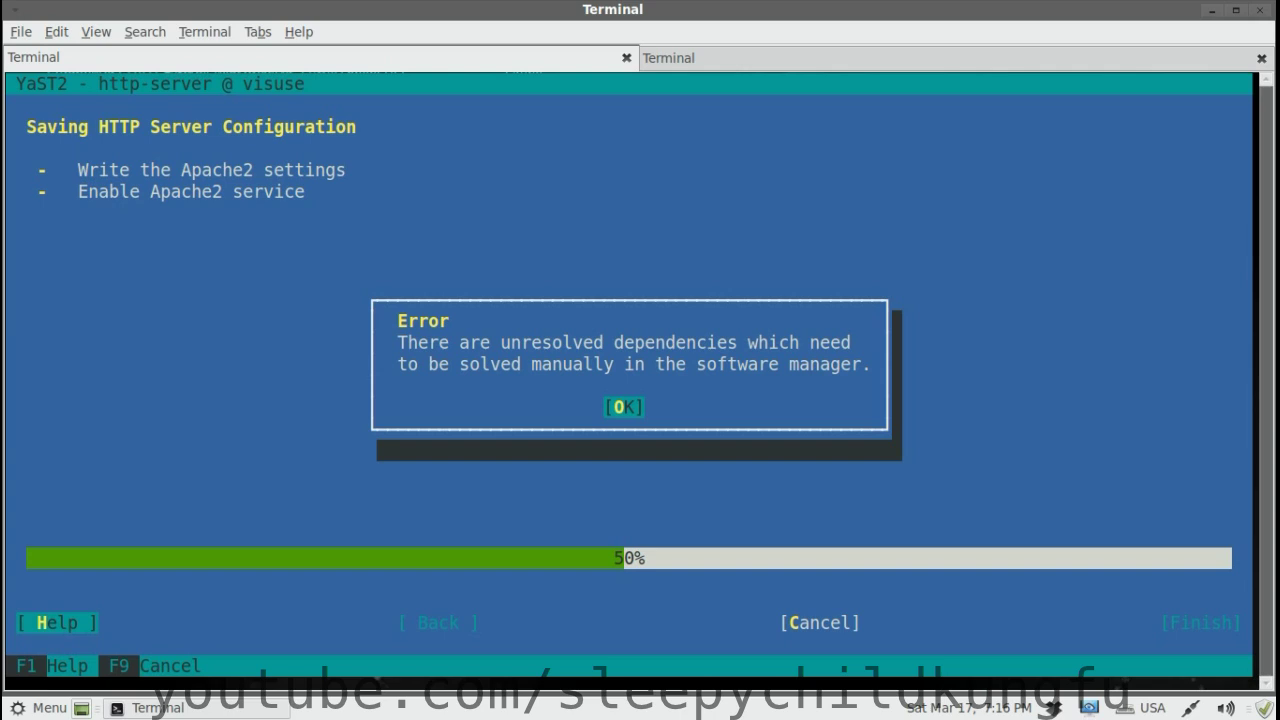
Dismiss the error and resolve the python conflict by deleting the minimal_base-conflicts pattern, then retry
{"action": "key", "text": "Return"}
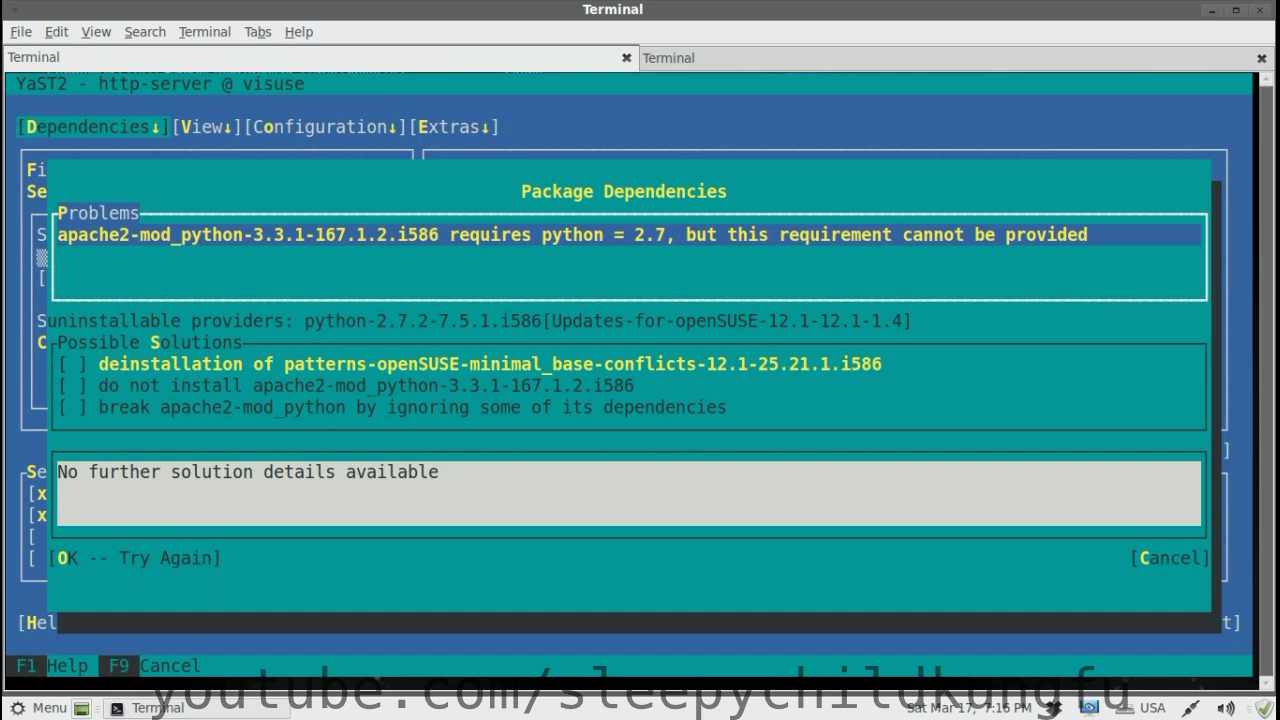
{"action": "key", "text": "Tab"}
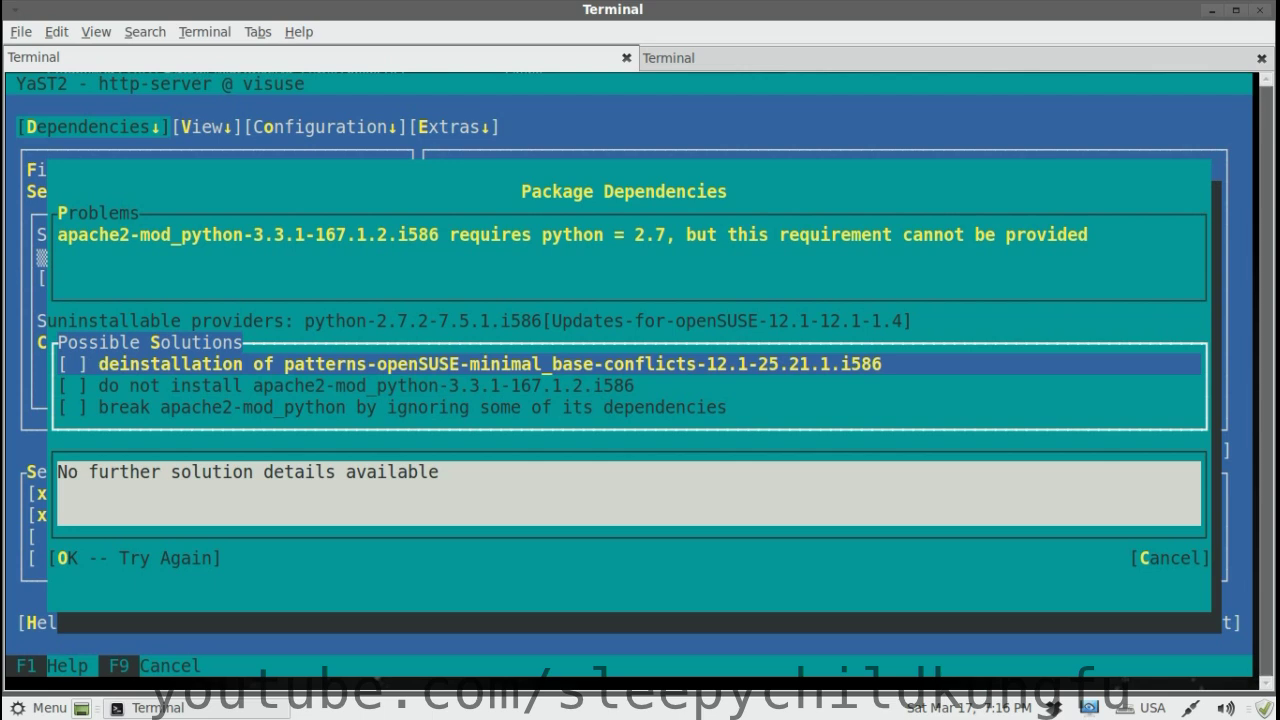
{"action": "key", "text": "Down"}
{"action": "key", "text": "Up"}
{"action": "key", "text": "space"}
{"action": "key", "text": "Tab"}
{"action": "key", "text": "Tab"}
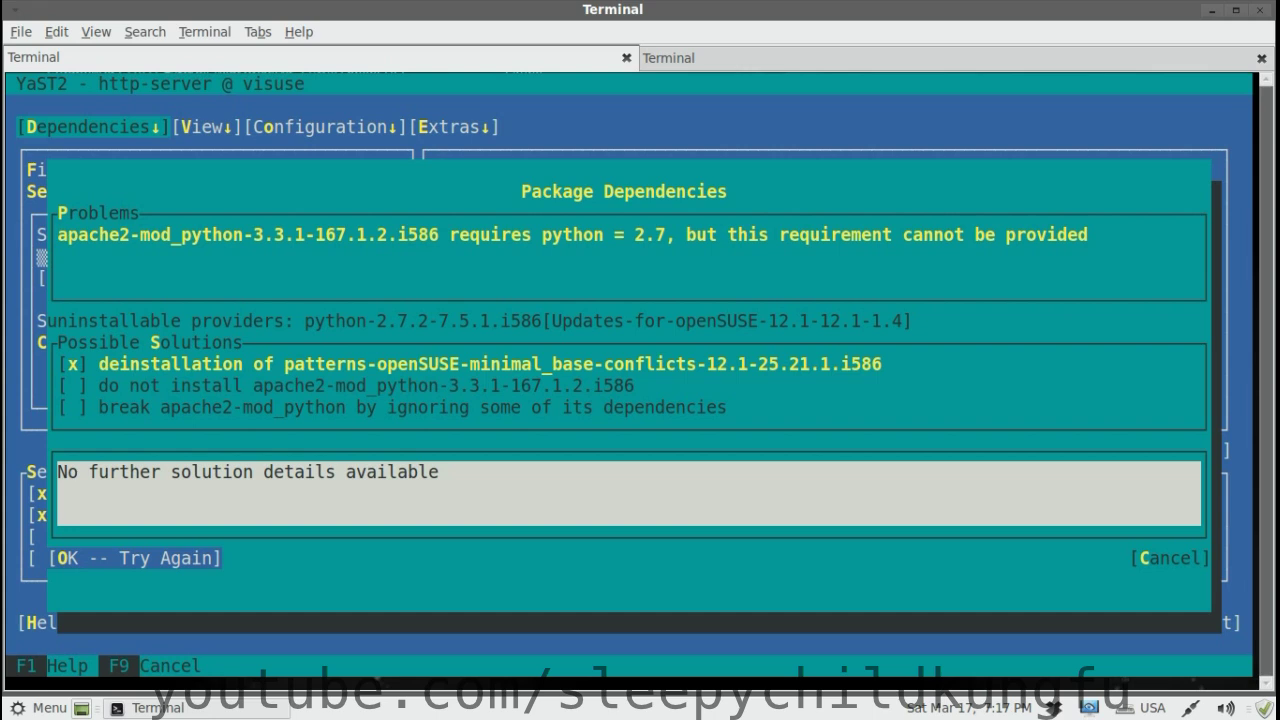
{"action": "key", "text": "Return"}
{"action": "key", "text": "Tab"}
{"action": "key", "text": "Tab"}
{"action": "key", "text": "Tab"}
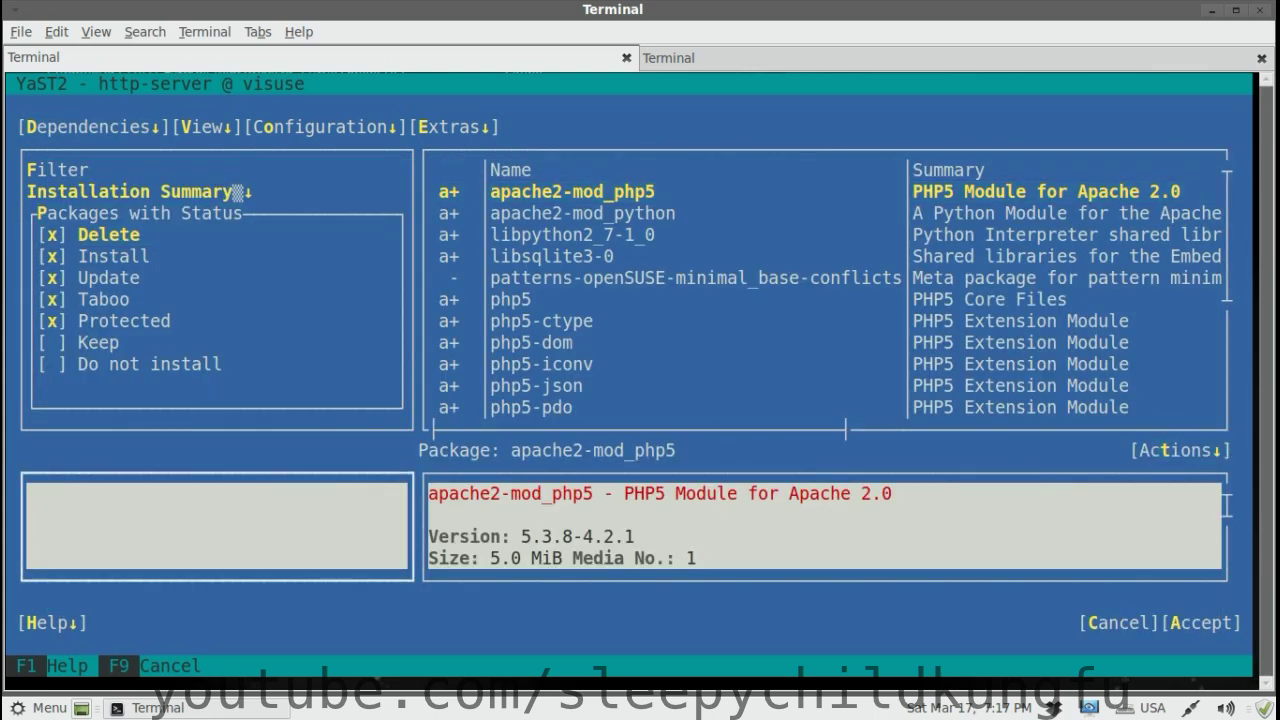
Accept the queued packages and automatic PHP5/Python dependencies, letting YaST save Apache2 settings and enable it
{"action": "key", "text": "Tab"}
{"action": "key", "text": "Tab"}
{"action": "key", "text": "Tab"}
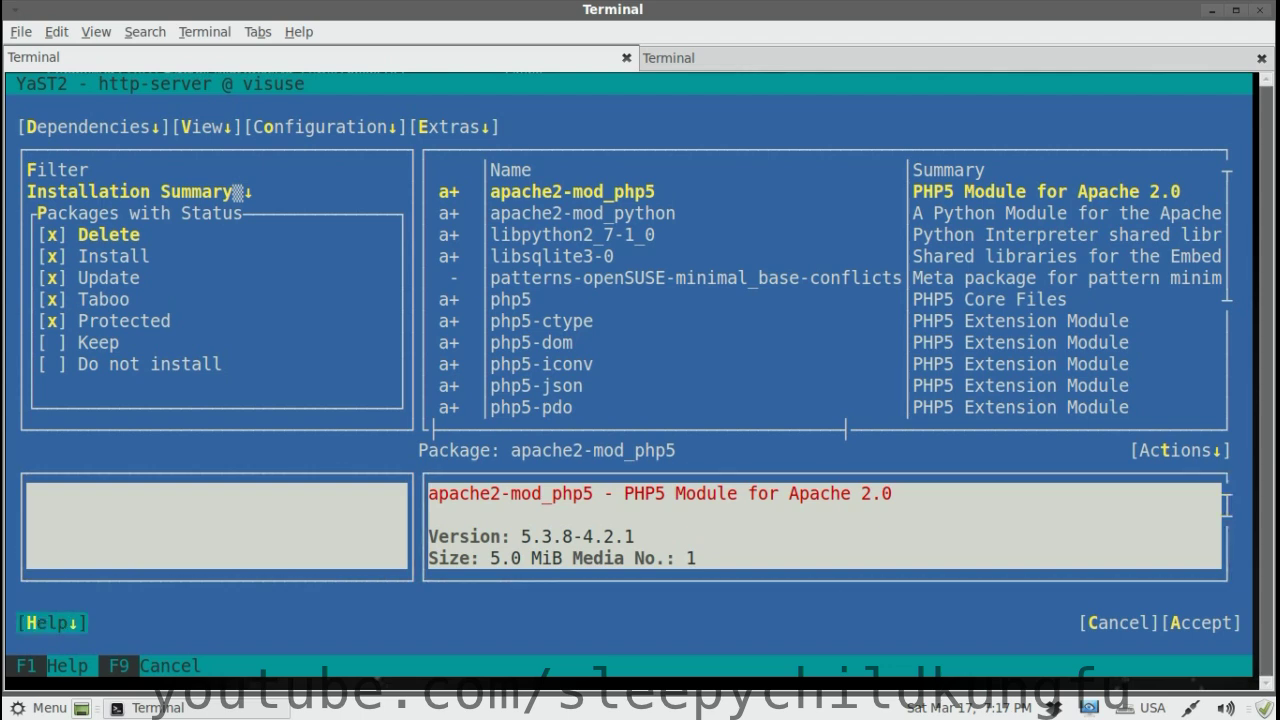
{"action": "key", "text": "Tab"}
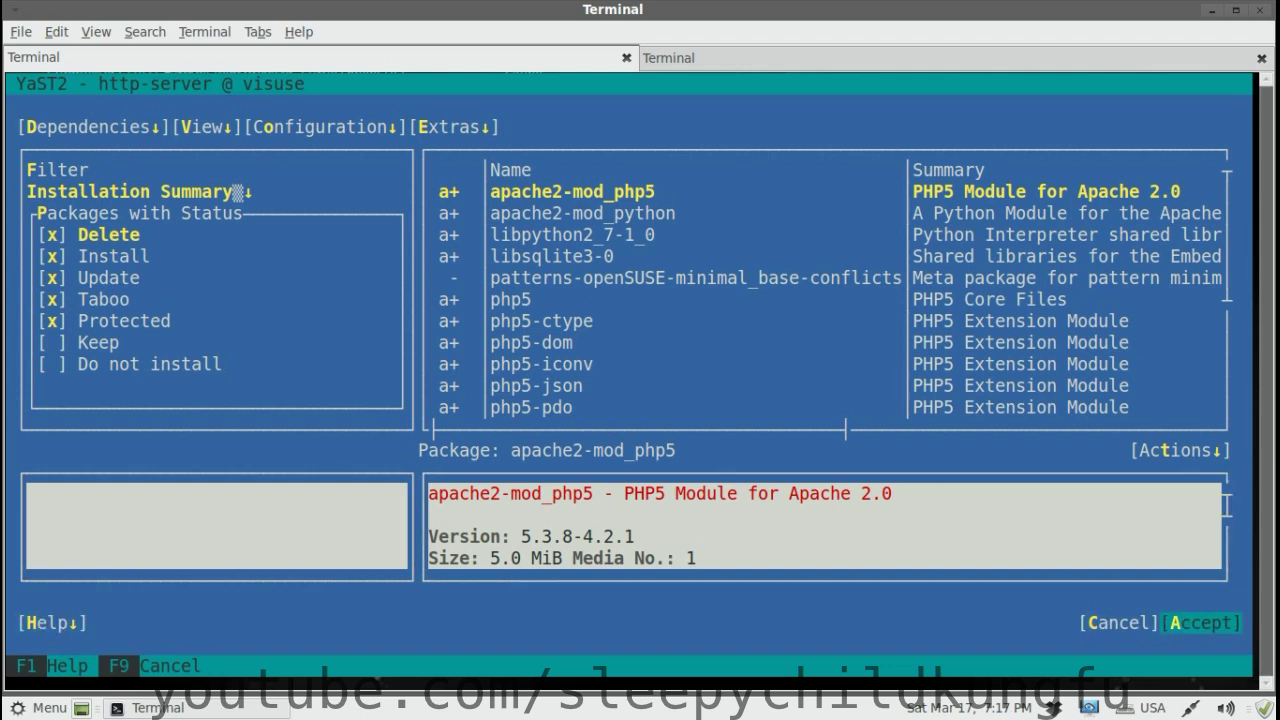
{"action": "key", "text": "Return"}
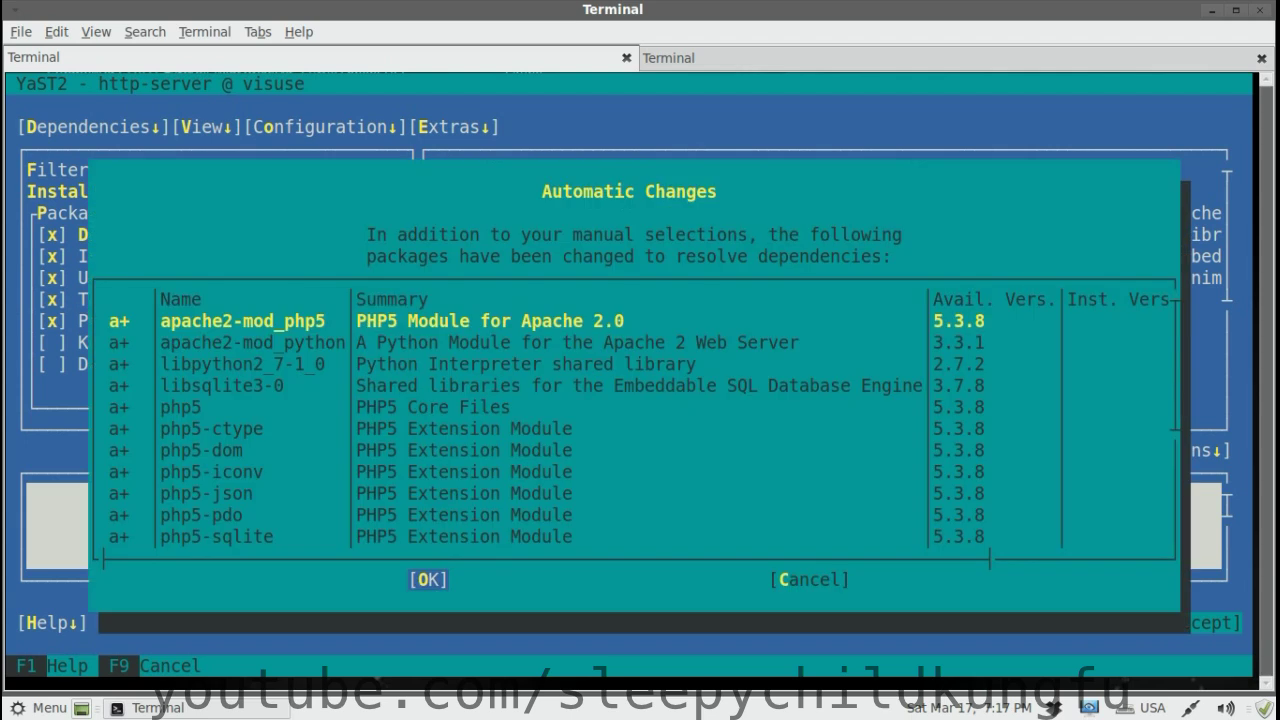
{"action": "key", "text": "Tab"}
{"action": "key", "text": "Tab"}
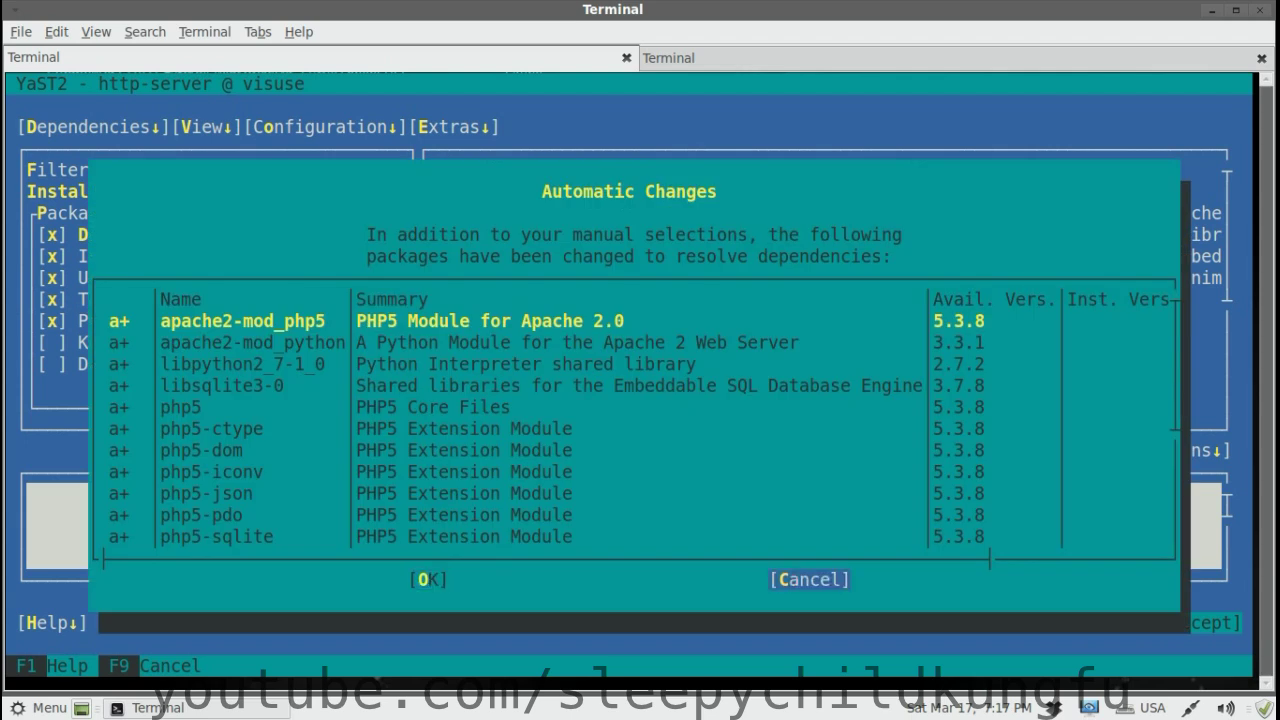
{"action": "key", "text": "Down"}
{"action": "key", "text": "Down"}
{"action": "key", "text": "Down"}
{"action": "key", "text": "Down"}
{"action": "key", "text": "Down"}
{"action": "key", "text": "Down"}
{"action": "key", "text": "Down"}
{"action": "key", "text": "Down"}
{"action": "key", "text": "Down"}
{"action": "key", "text": "Down"}
{"action": "key", "text": "Down"}
{"action": "key", "text": "Down"}
{"action": "key", "text": "Down"}
{"action": "key", "text": "Down"}
{"action": "key", "text": "Down"}
{"action": "key", "text": "Down"}
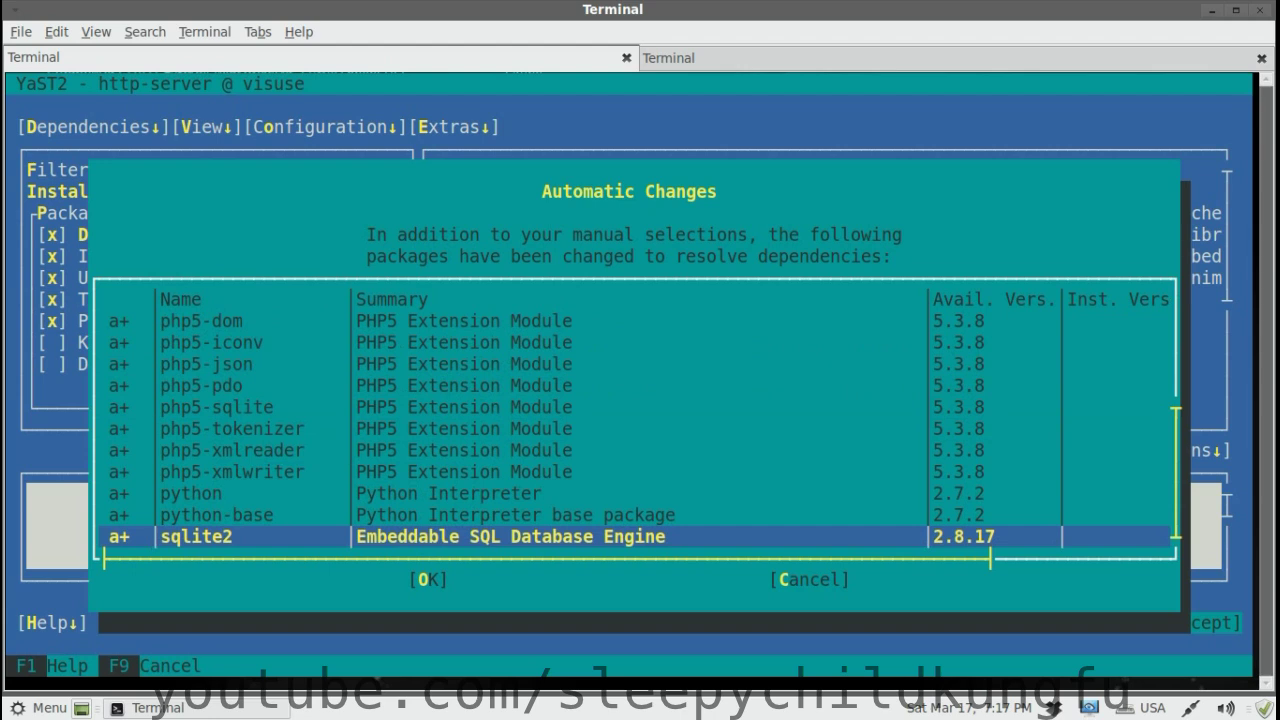
{"action": "key", "text": "Tab"}
{"action": "key", "text": "Tab"}
{"action": "key", "text": "Tab"}
{"action": "key", "text": "Tab"}
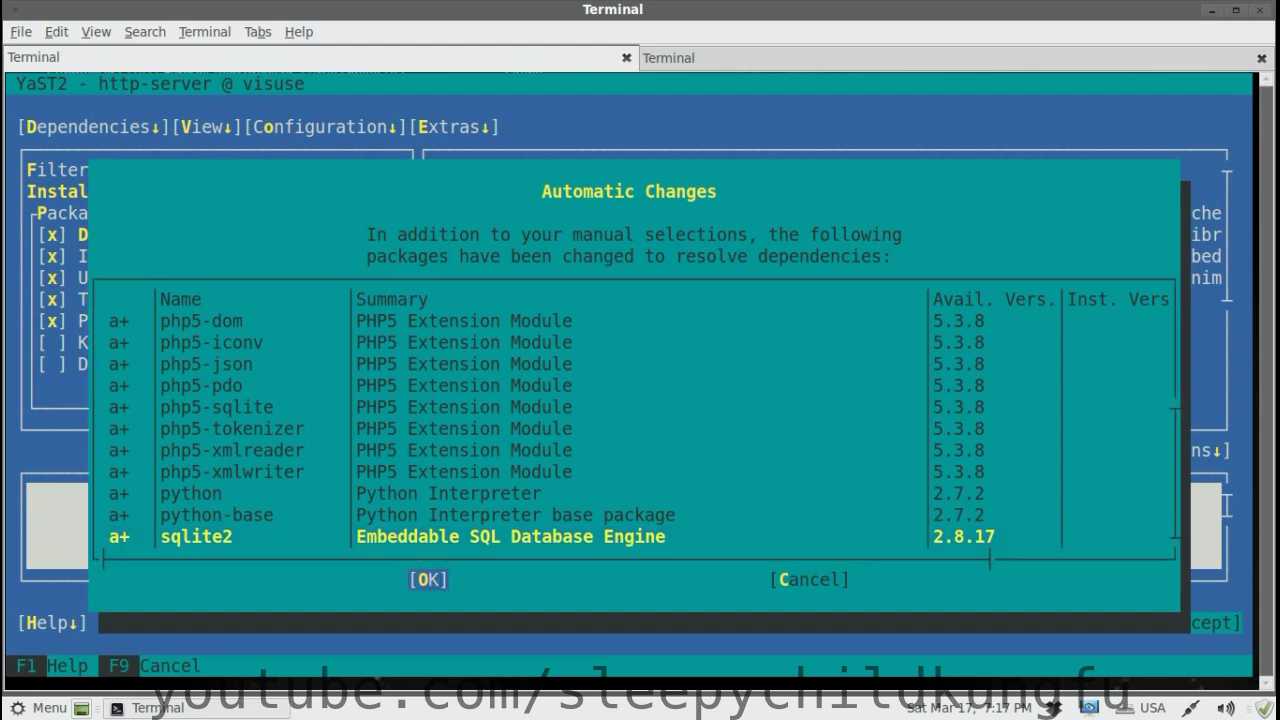
{"action": "key", "text": "Return"}
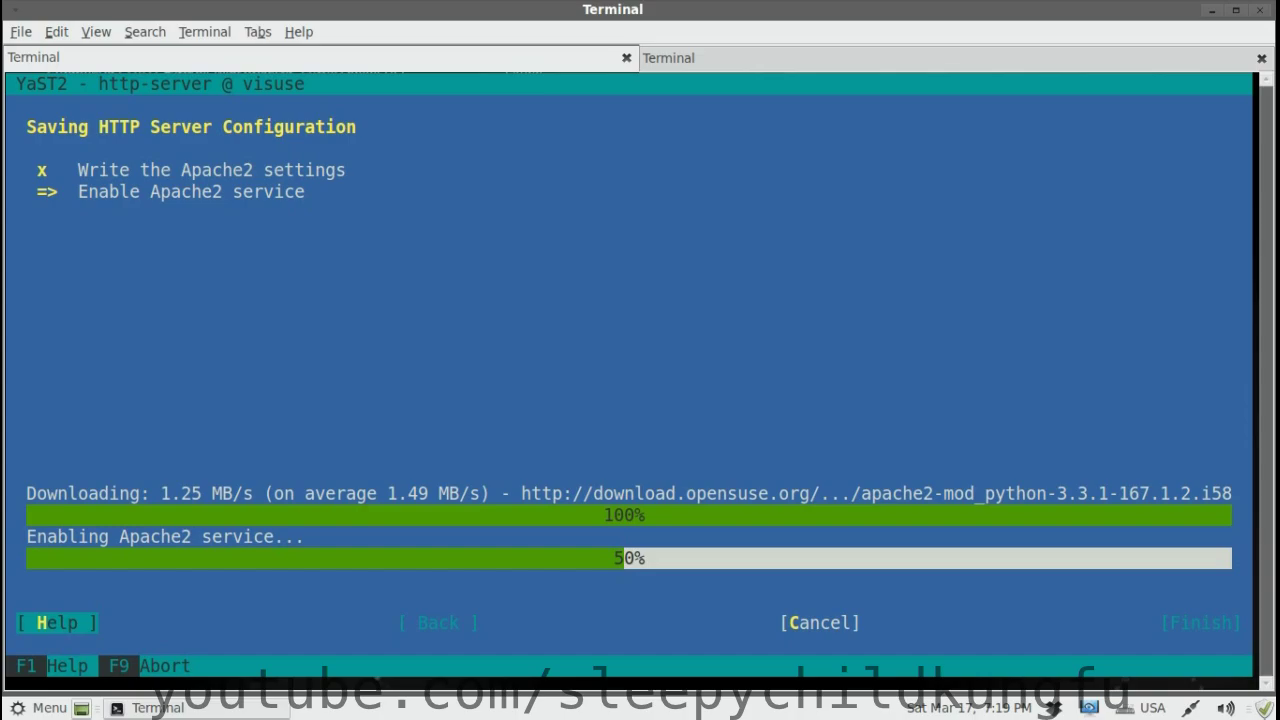
{"action": "key", "text": "Tab"}
{"action": "key", "text": "Tab"}
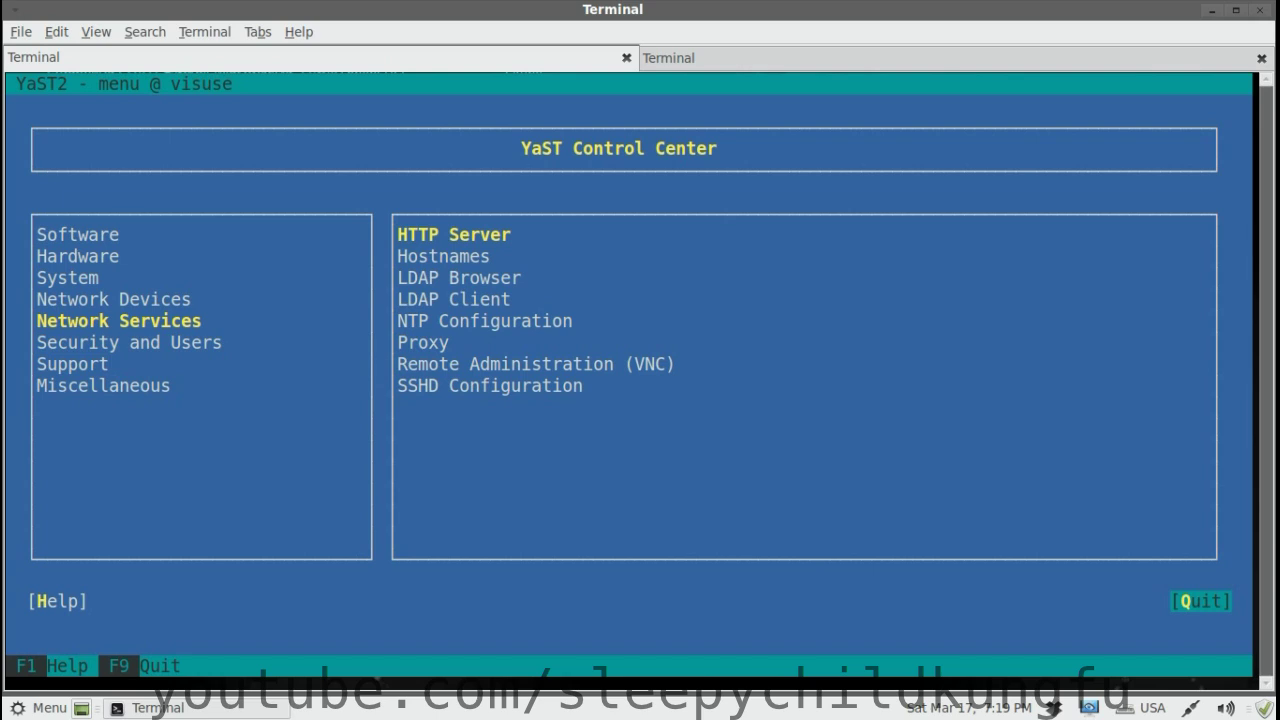
Quit YaST, install links via 'zypper in links' confirming with y, then start links
{"action": "key", "text": "Return"}
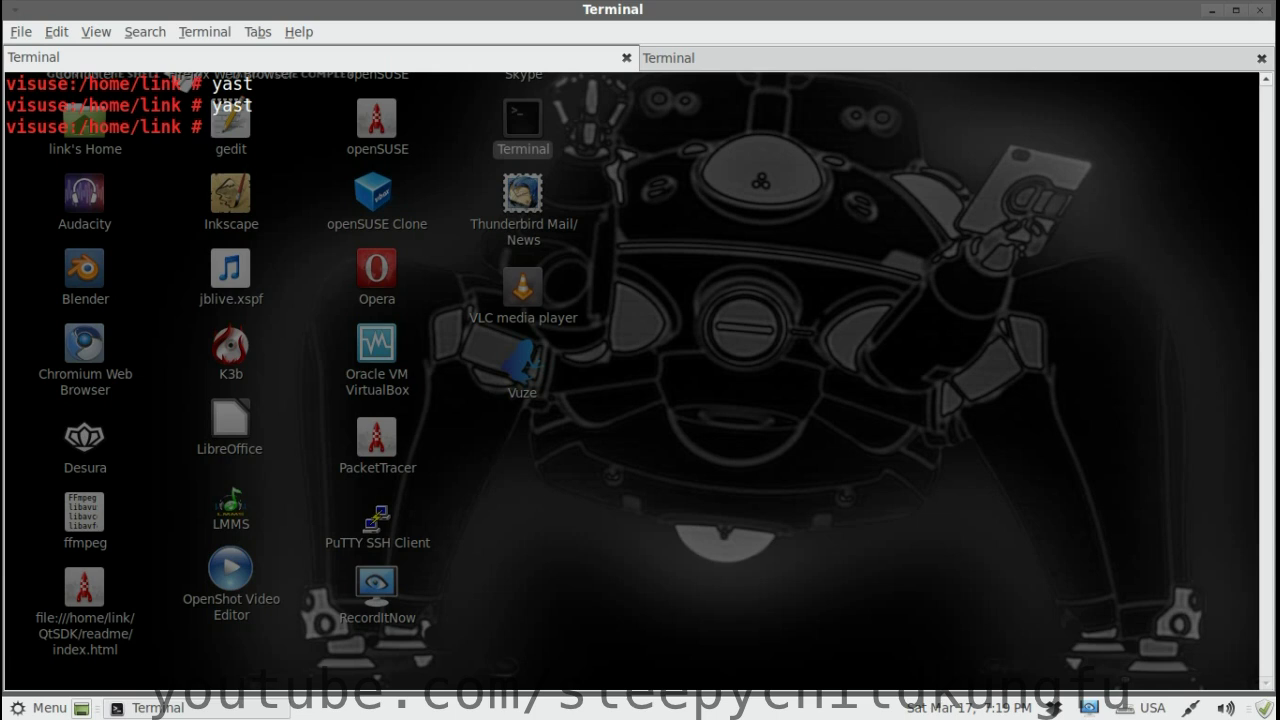
{"action": "type", "text": "zy"}
{"action": "type", "text": "per"}
{"action": "key", "text": "BackSpace"}
{"action": "key", "text": "BackSpace"}
{"action": "type", "text": "per "}
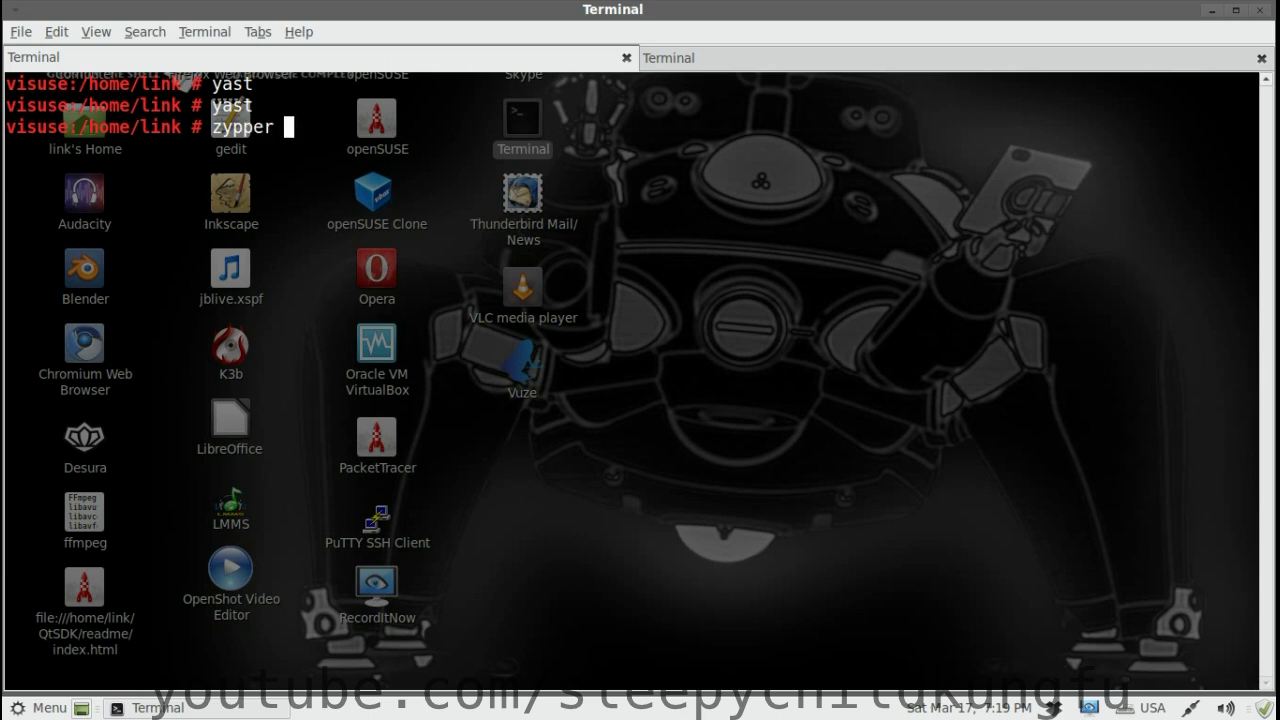
{"action": "type", "text": "in links"}
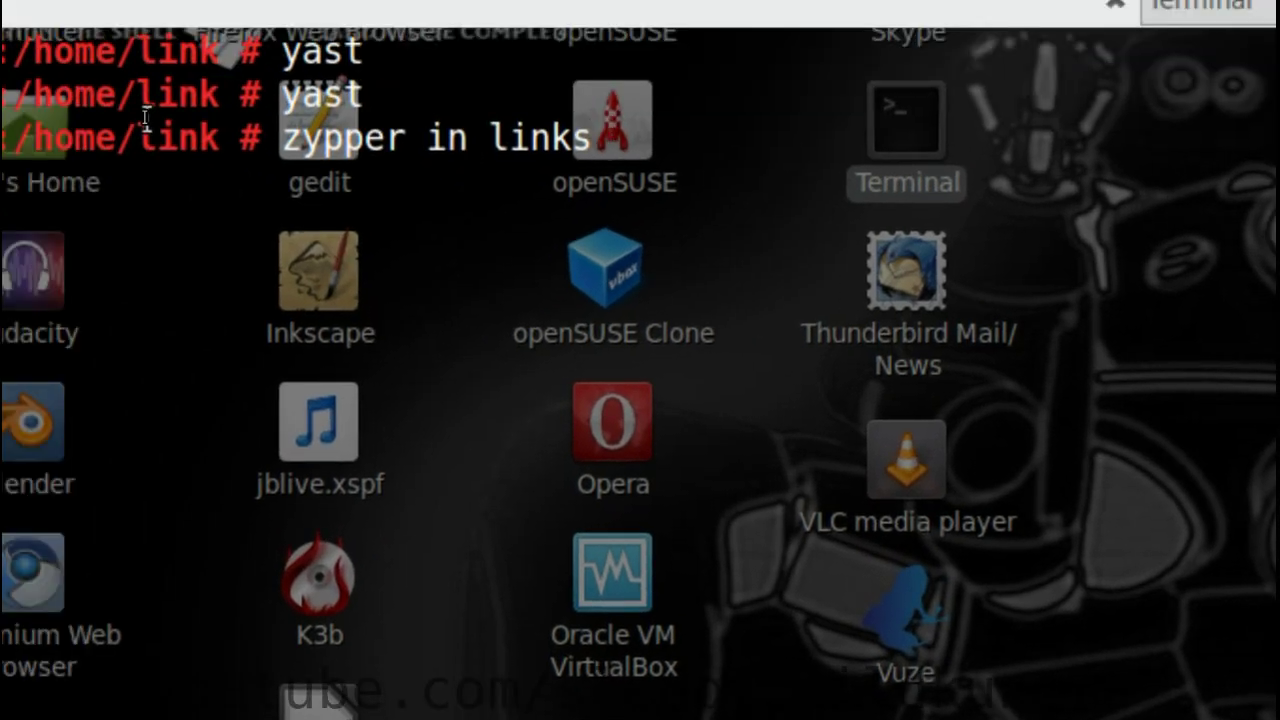
{"action": "key", "text": "Return"}
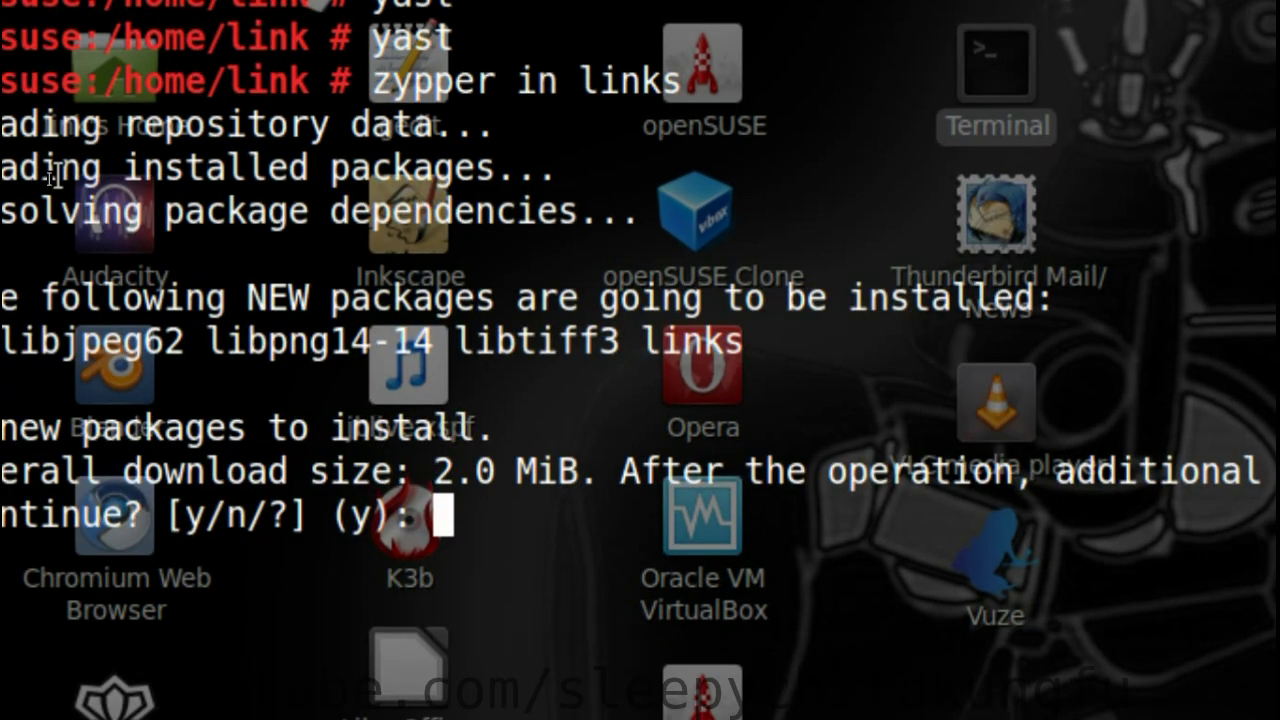
{"action": "type", "text": "y"}
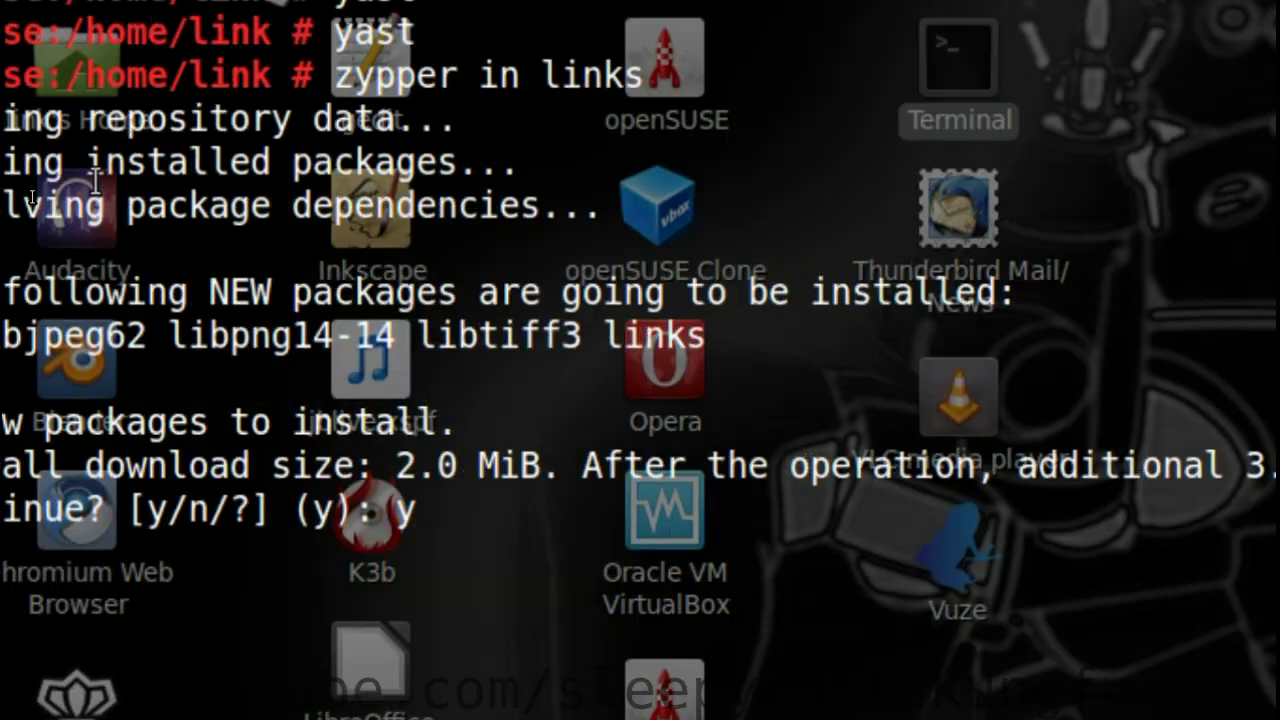
{"action": "key", "text": "Return"}
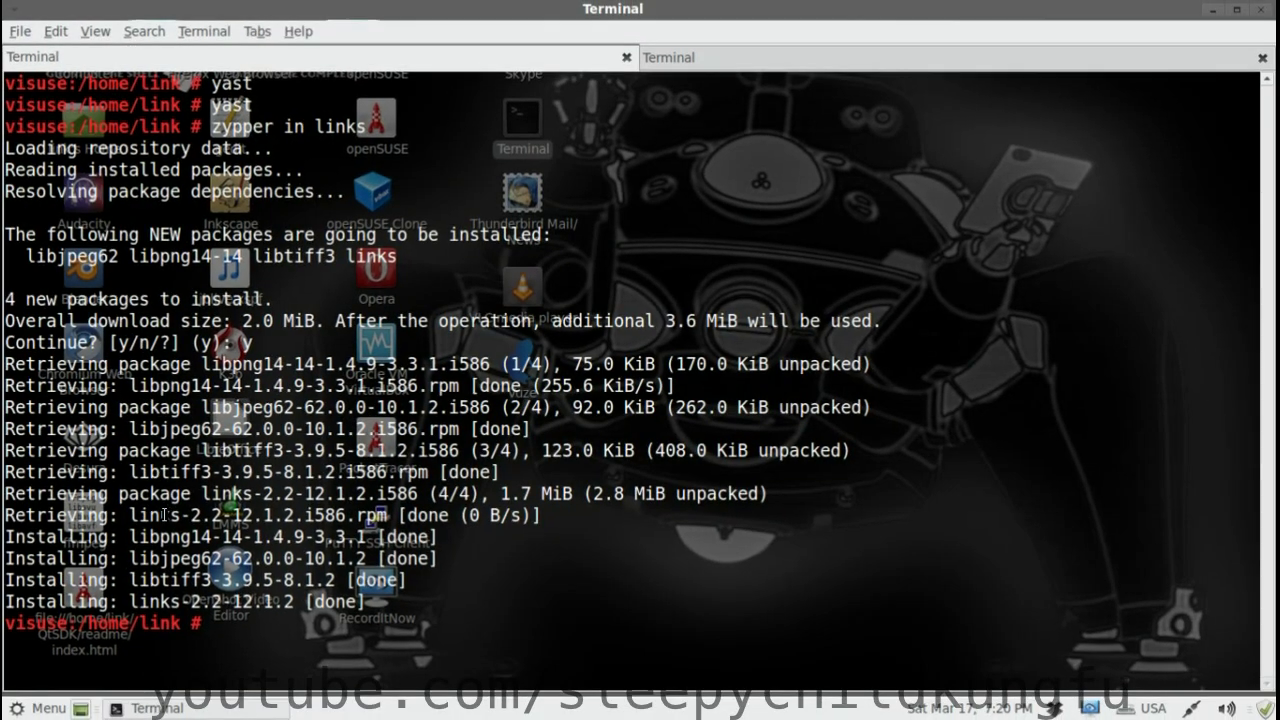
{"action": "type", "text": "link"}
{"action": "key", "text": "Return"}
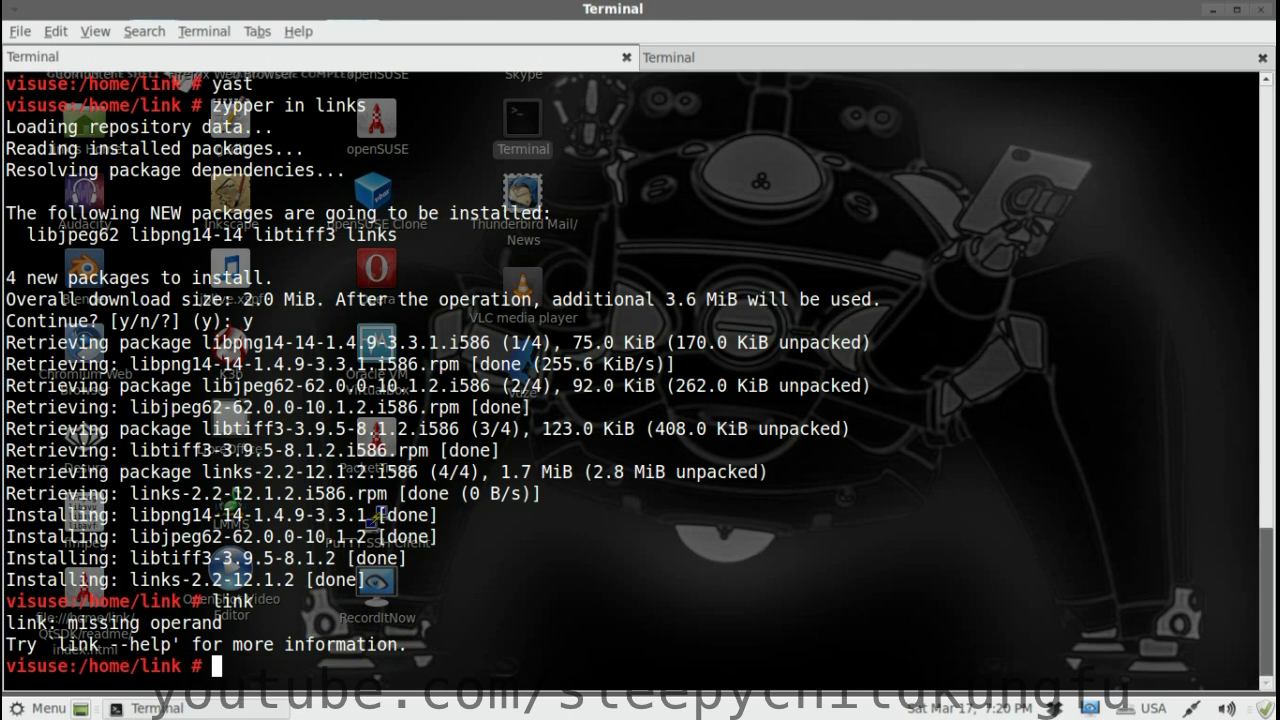
Launch the Links text browser and dismiss its welcome message
{"action": "type", "text": "links"}
{"action": "key", "text": "Return"}
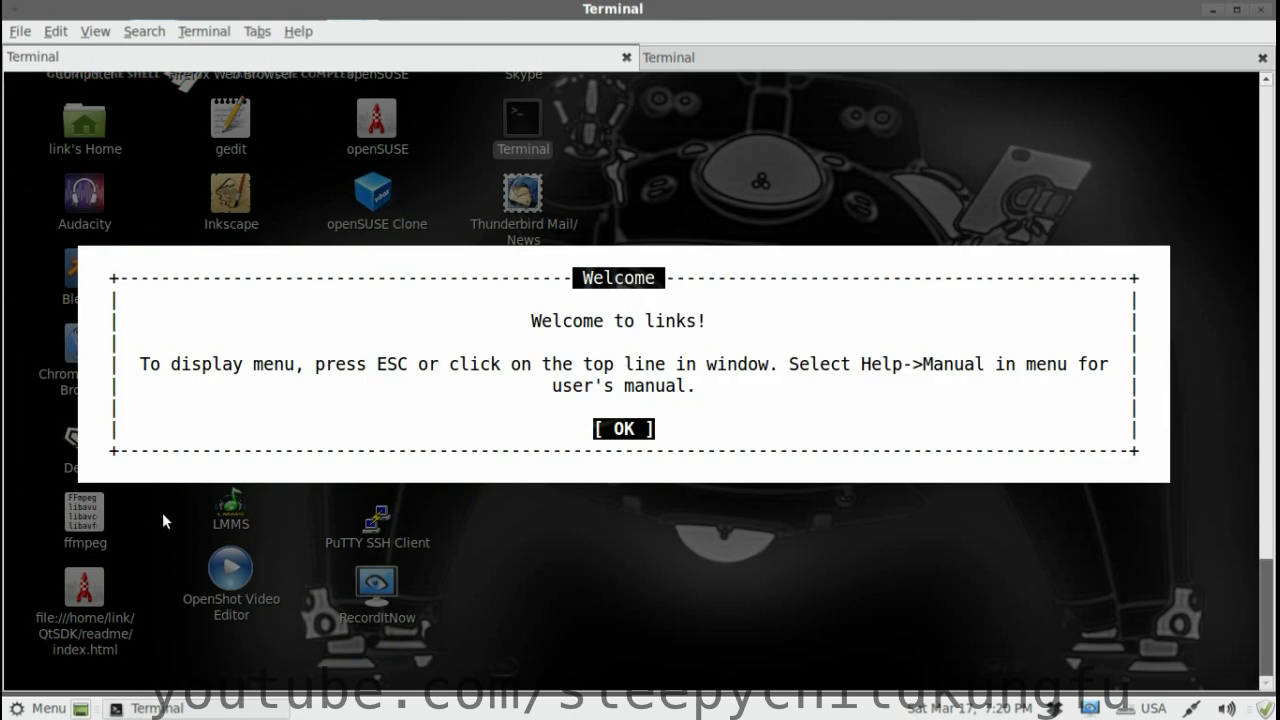
{"action": "key", "text": "Return"}
Use the Links menus to load localhost
{"action": "key", "text": "Escape"}
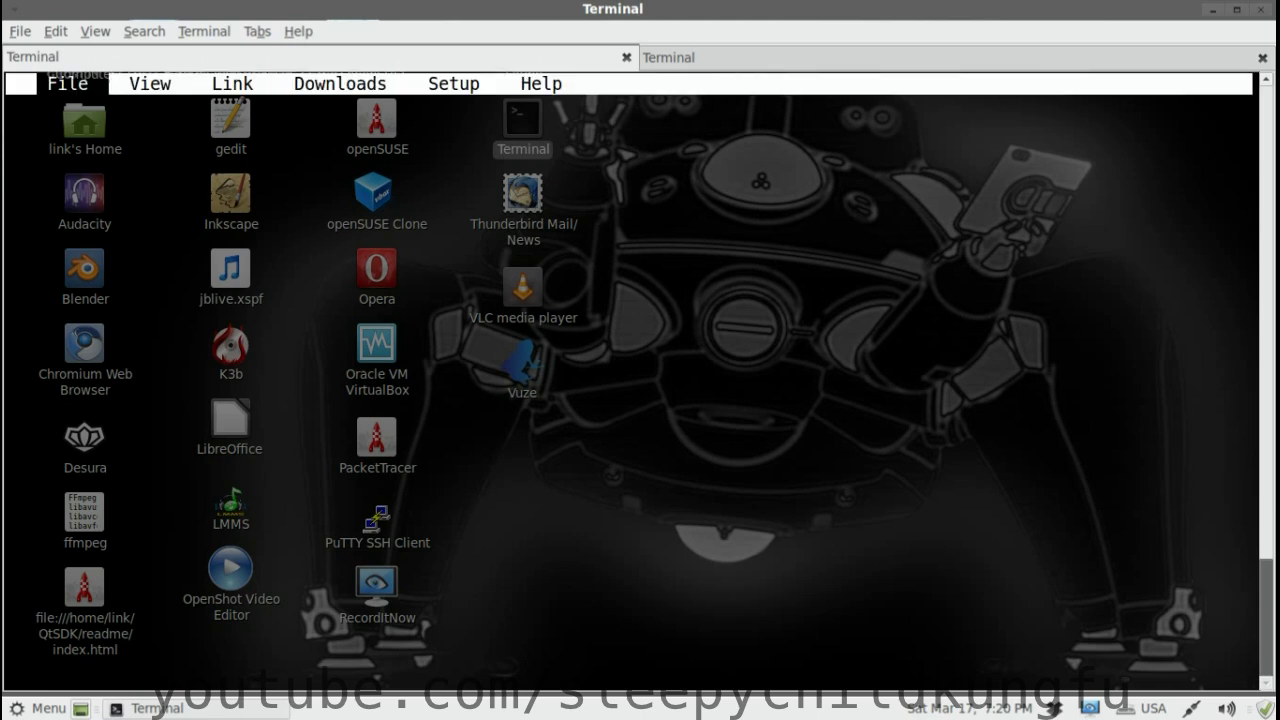
{"action": "key", "text": "Return"}
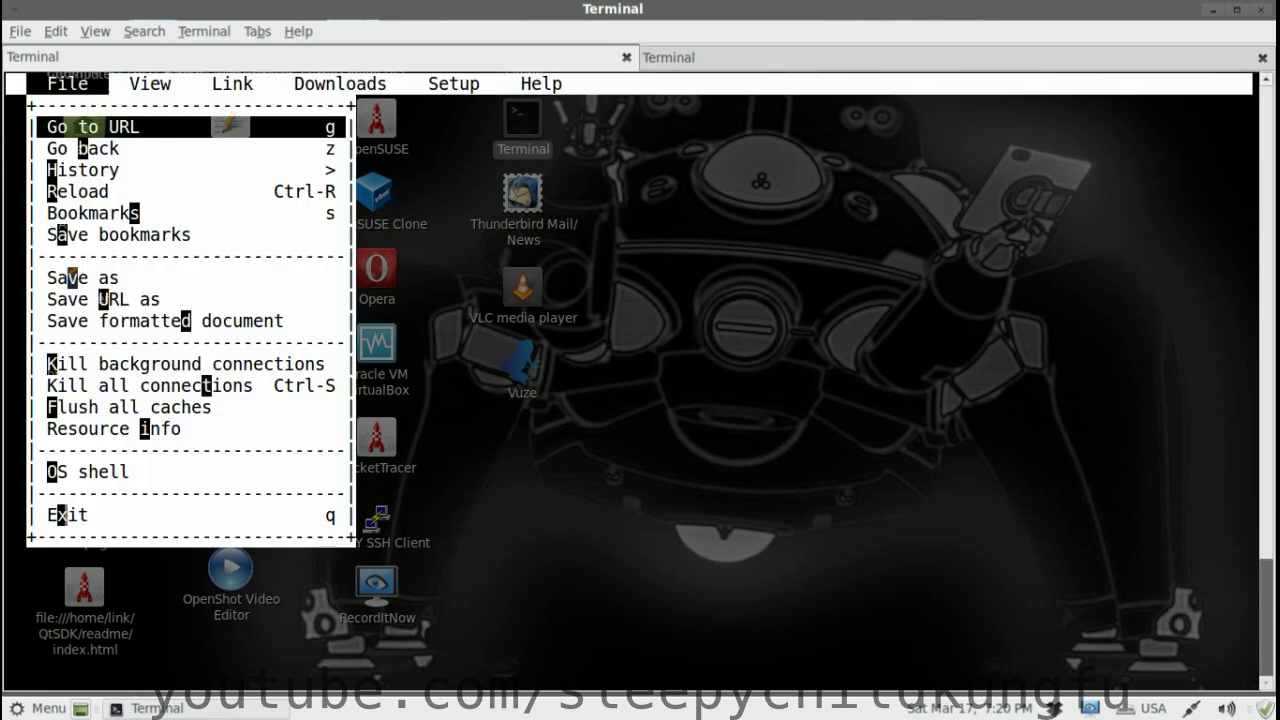
{"action": "key", "text": "Right"}
{"action": "key", "text": "Right"}
{"action": "key", "text": "Right"}
{"action": "key", "text": "Right"}
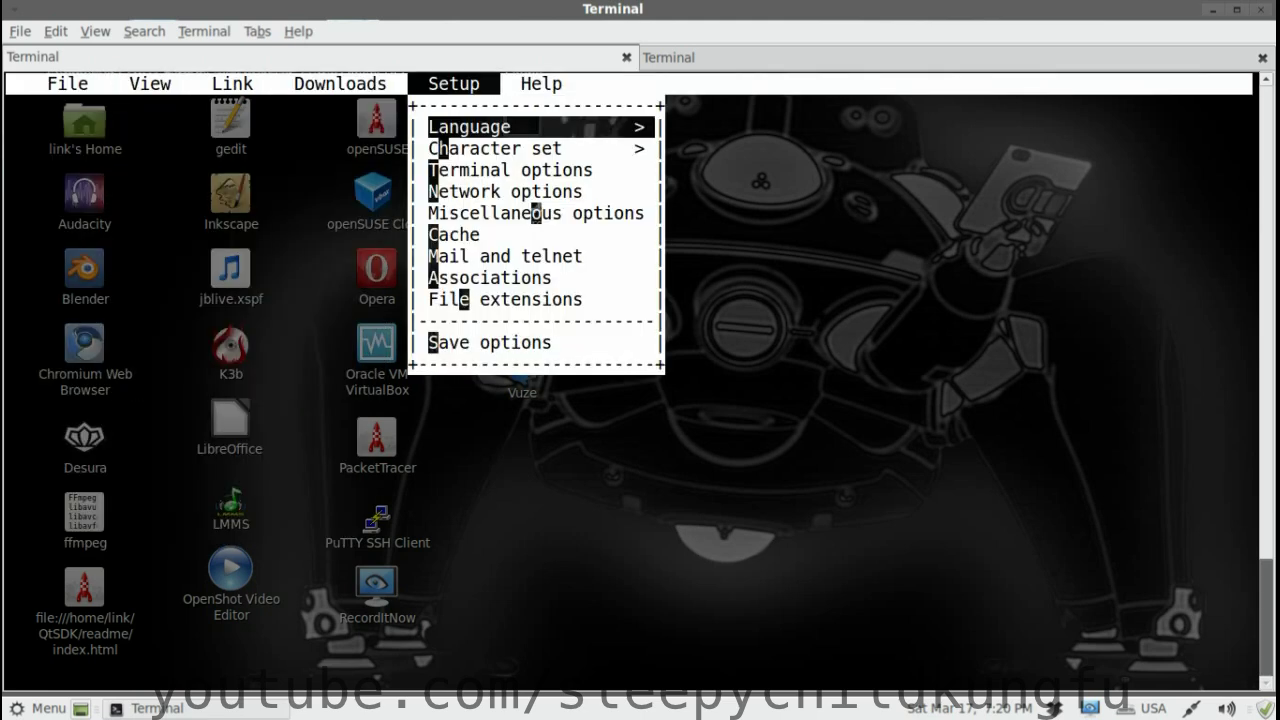
{"action": "key", "text": "Right"}
{"action": "key", "text": "Right"}
{"action": "key", "text": "Left"}
{"action": "key", "text": "Left"}
{"action": "key", "text": "Left"}
{"action": "key", "text": "Left"}
{"action": "key", "text": "Left"}
{"action": "key", "text": "Left"}
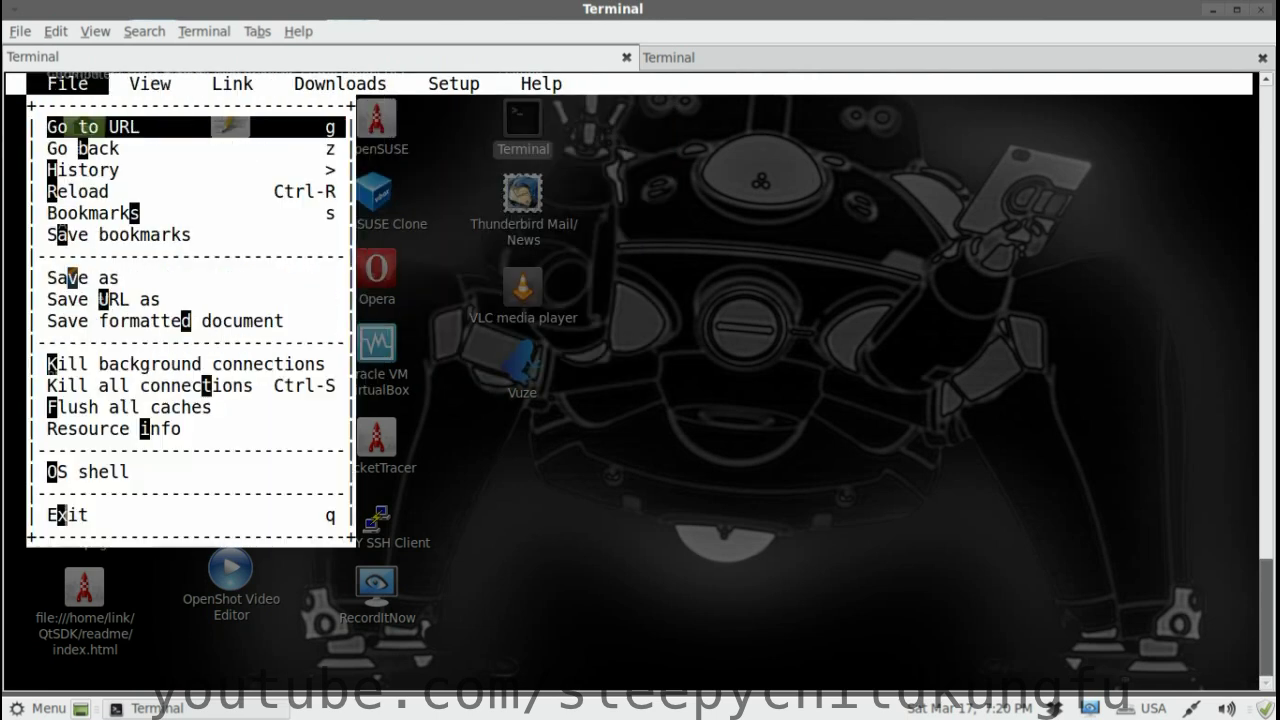
{"action": "key", "text": "Right"}
{"action": "key", "text": "Left"}
{"action": "key", "text": "Return"}
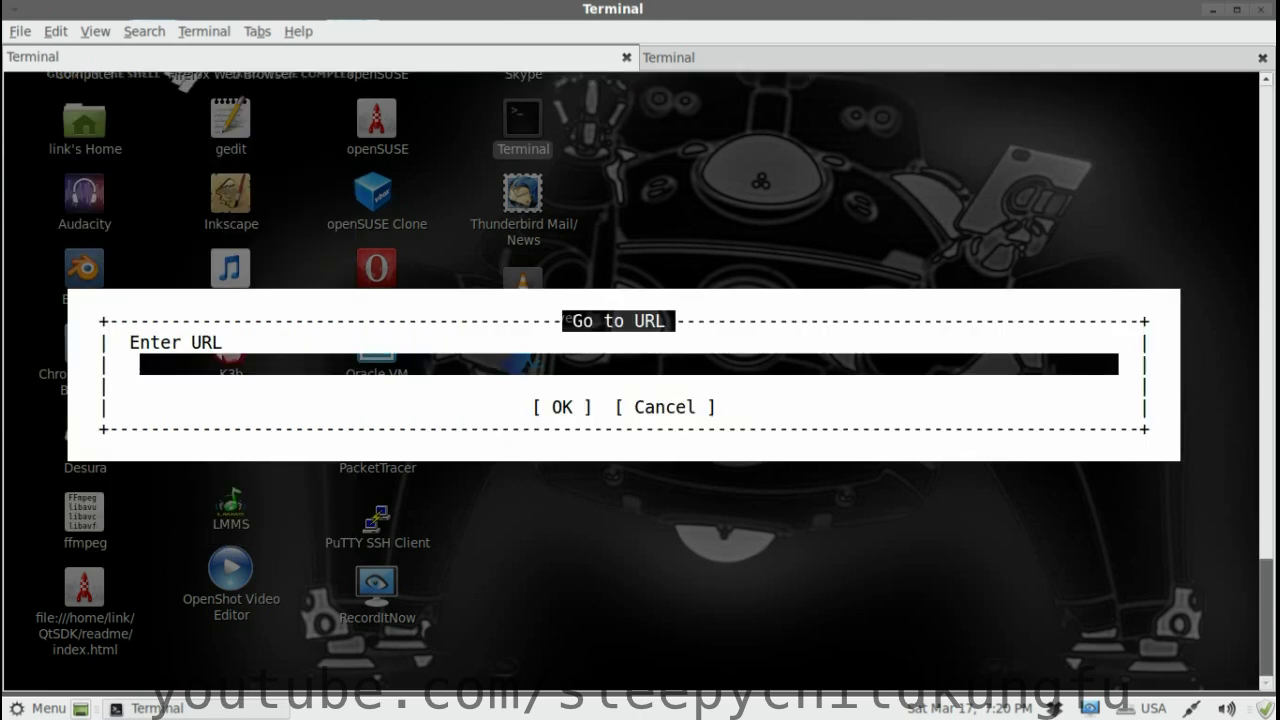
{"action": "type", "text": "localho"}
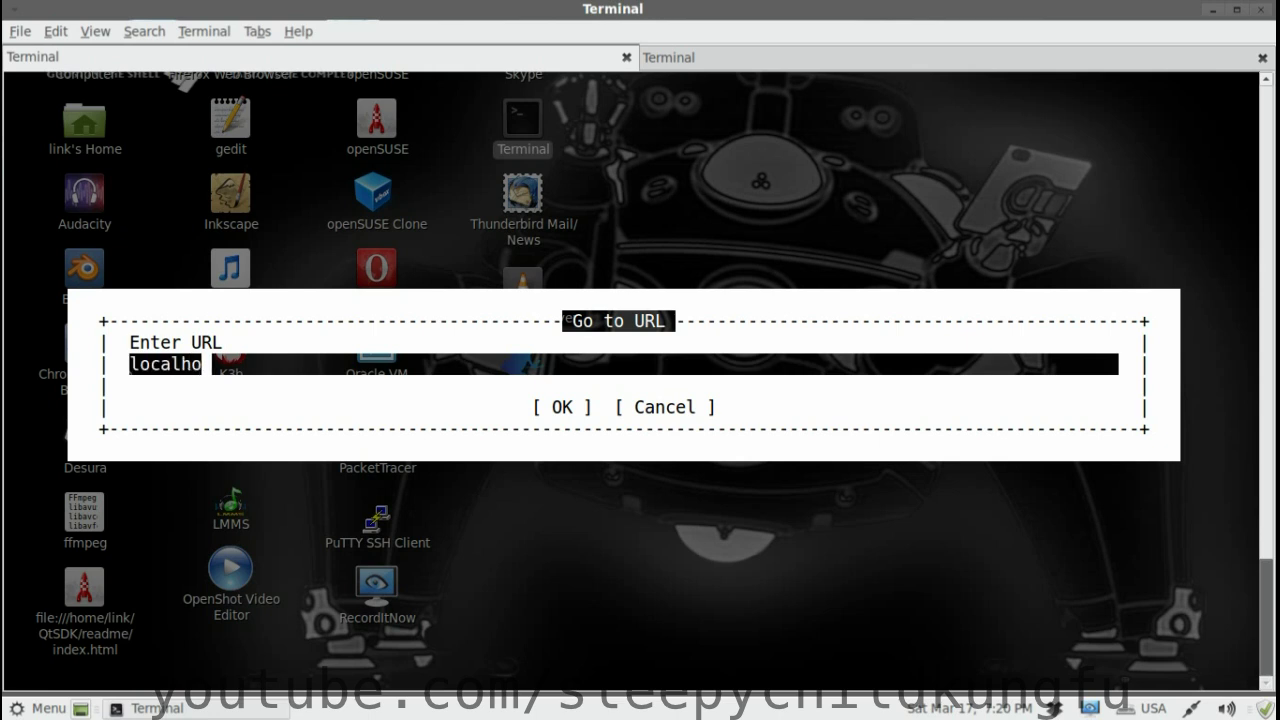
{"action": "type", "text": "st"}
{"action": "key", "text": "Return"}
{"action": "key", "text": "Return"}
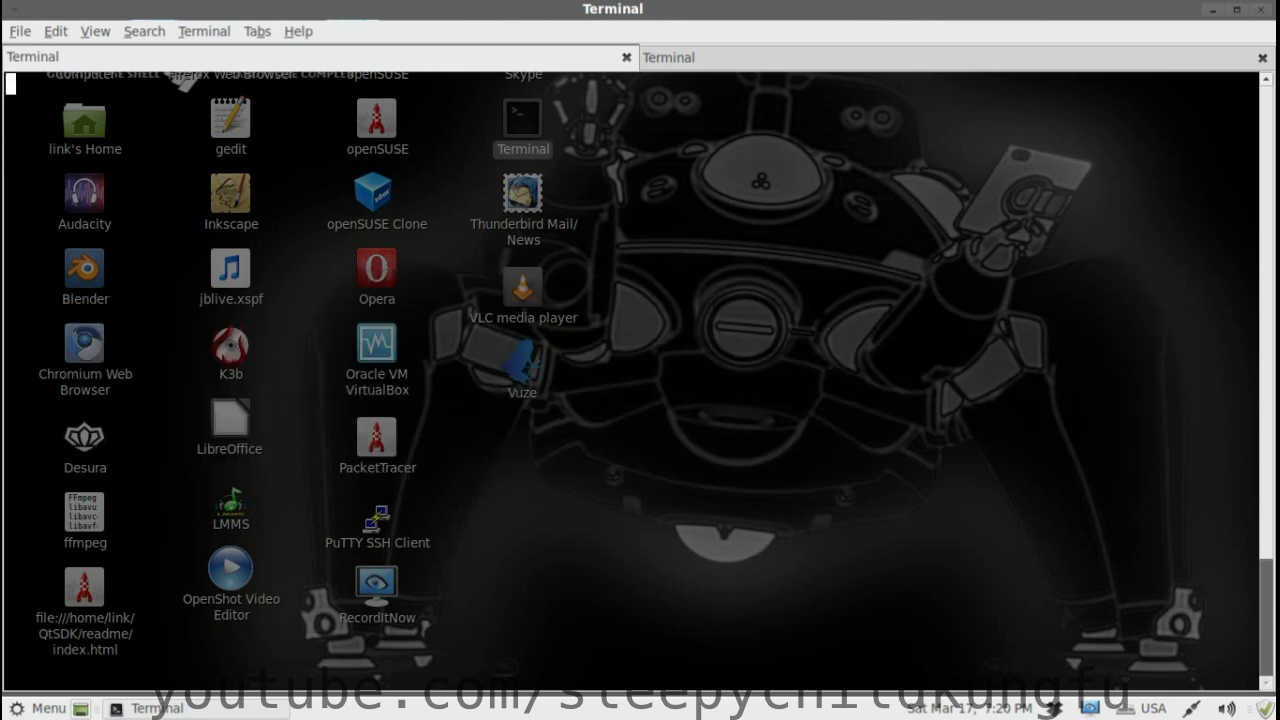
{"action": "key", "text": "Escape"}
{"action": "key", "text": "Down"}
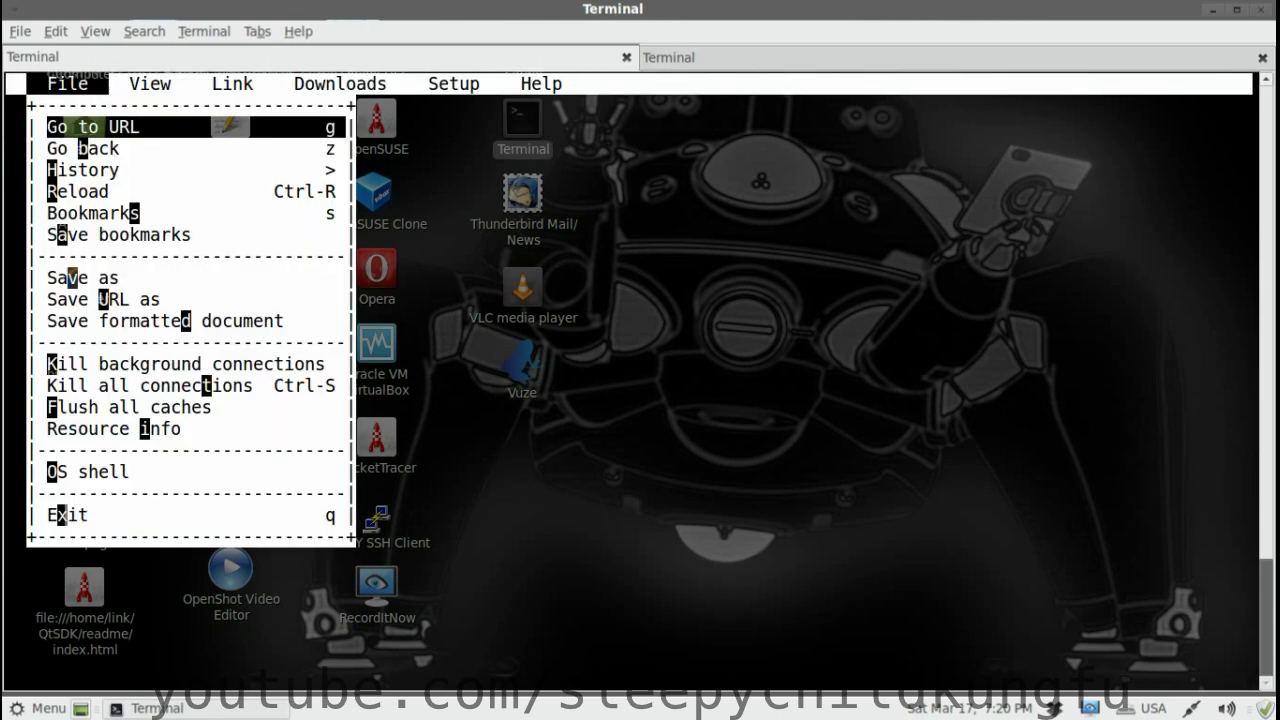
{"action": "key", "text": "Escape"}
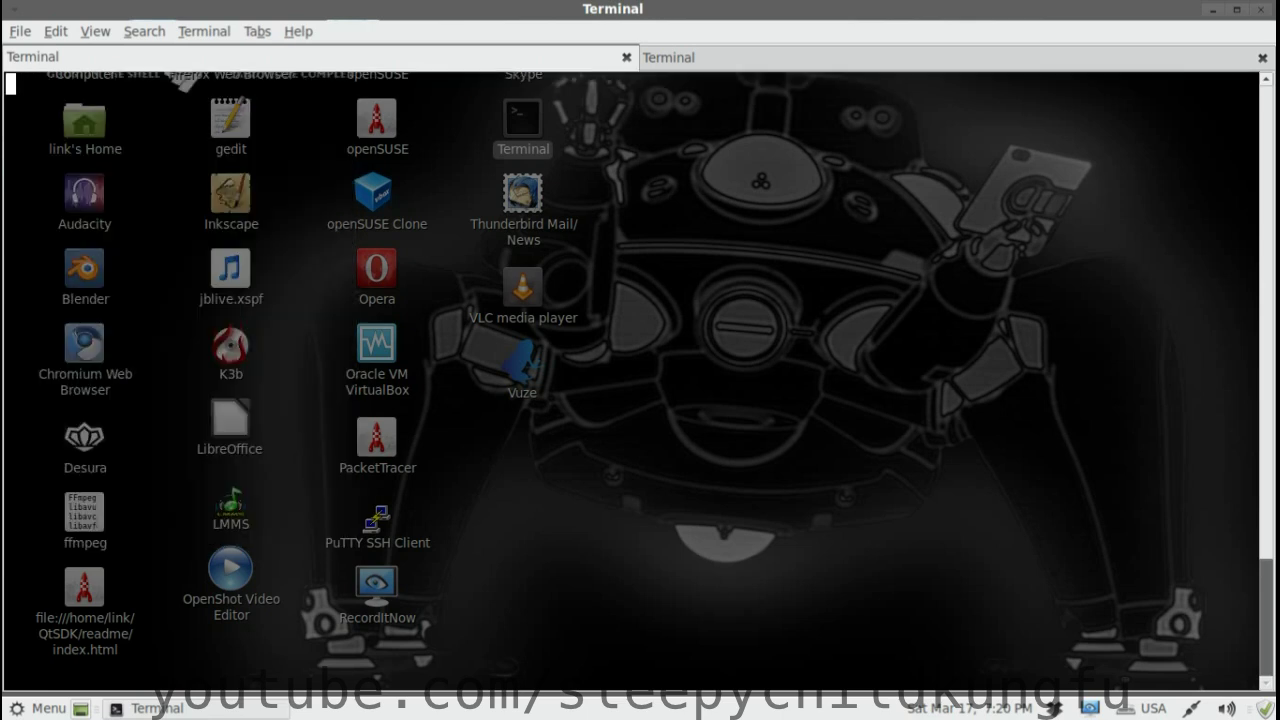
{"action": "type", "text": "g"}
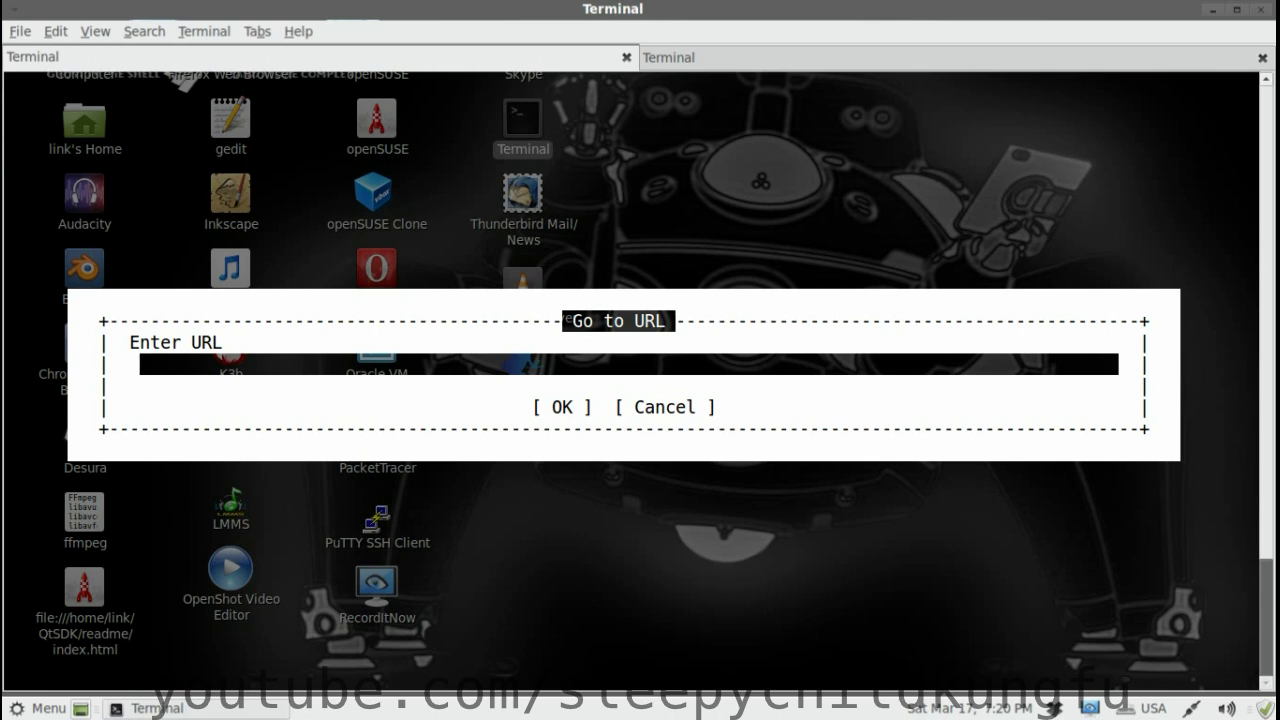
{"action": "type", "text": "http://l"}
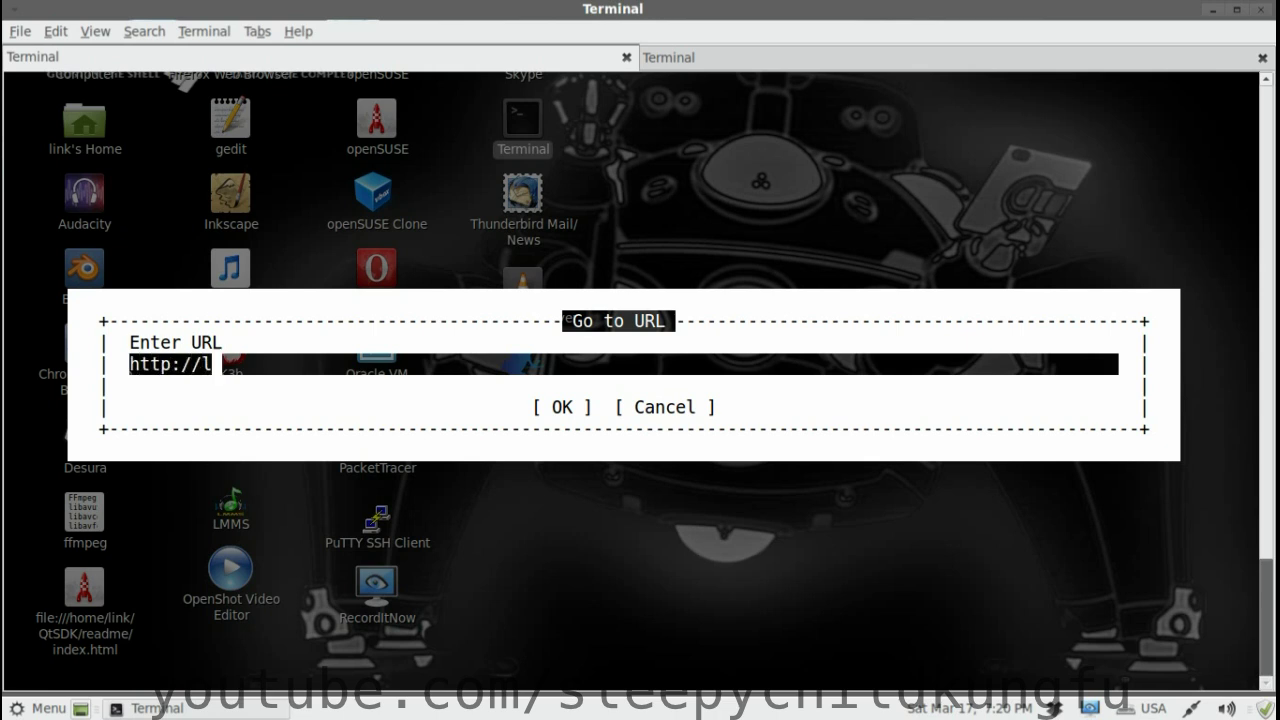
{"action": "type", "text": "ocalhsot"}
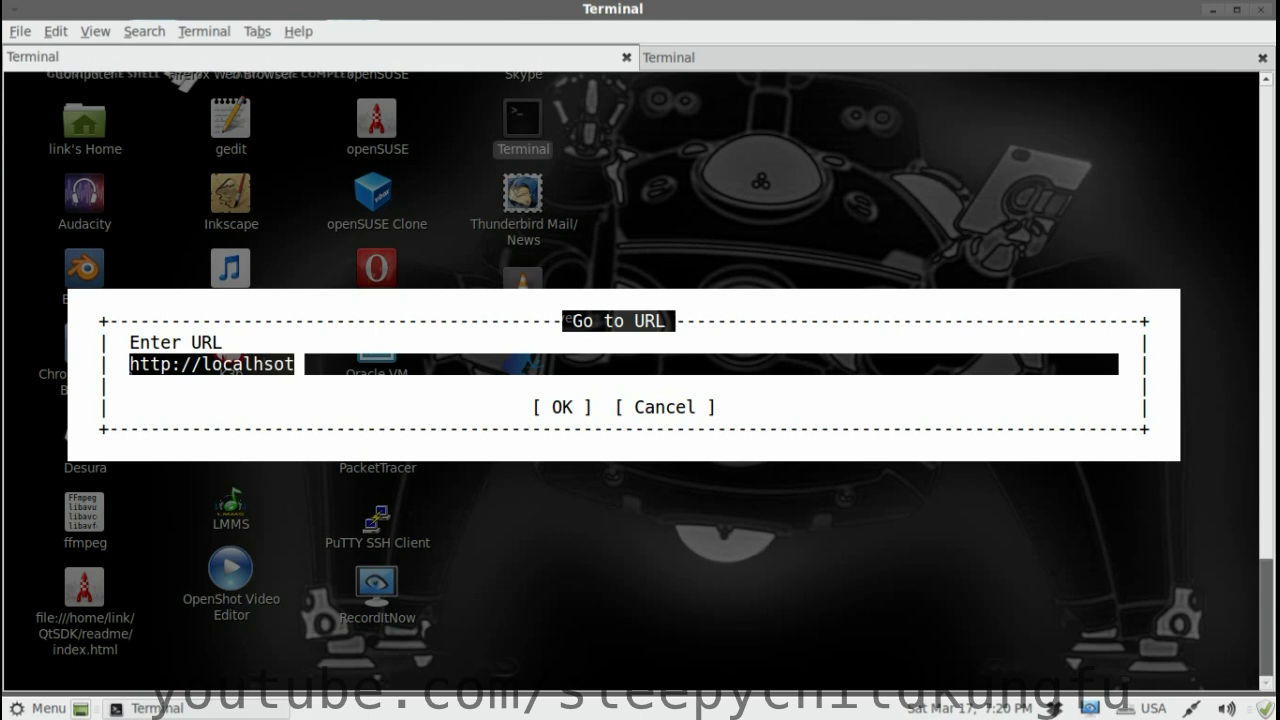
{"action": "key", "text": "BackSpace"}
{"action": "key", "text": "BackSpace"}
{"action": "key", "text": "BackSpace"}
{"action": "type", "text": "ost"}
{"action": "key", "text": "Return"}
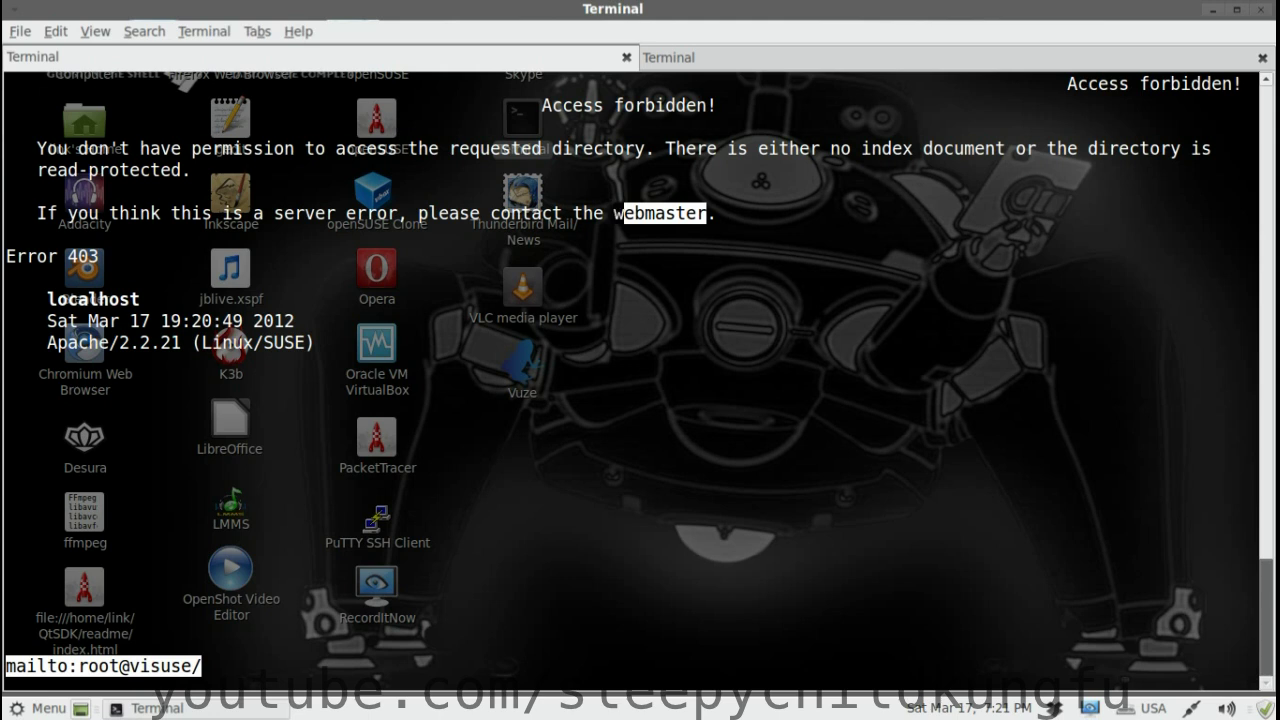
Quit Links from its menu and confirm the exit
{"action": "key", "text": "Escape"}
{"action": "key", "text": "Down"}
{"action": "key", "text": "Down"}
{"action": "key", "text": "Down"}
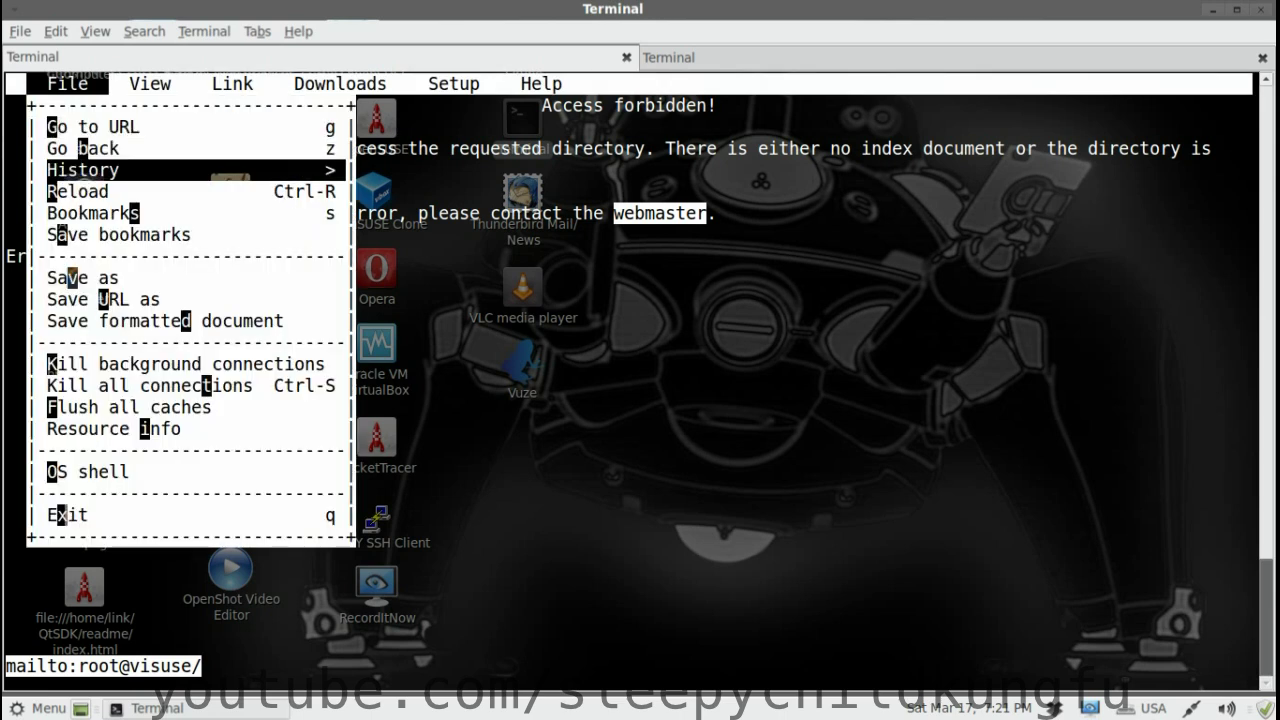
{"action": "key", "text": "Down"}
{"action": "key", "text": "Down"}
{"action": "key", "text": "Down"}
{"action": "key", "text": "Down"}
{"action": "key", "text": "Down"}
{"action": "key", "text": "Down"}
{"action": "key", "text": "Down"}
{"action": "key", "text": "Down"}
{"action": "key", "text": "Down"}
{"action": "key", "text": "Down"}
{"action": "key", "text": "Down"}
{"action": "key", "text": "Down"}
{"action": "key", "text": "Return"}
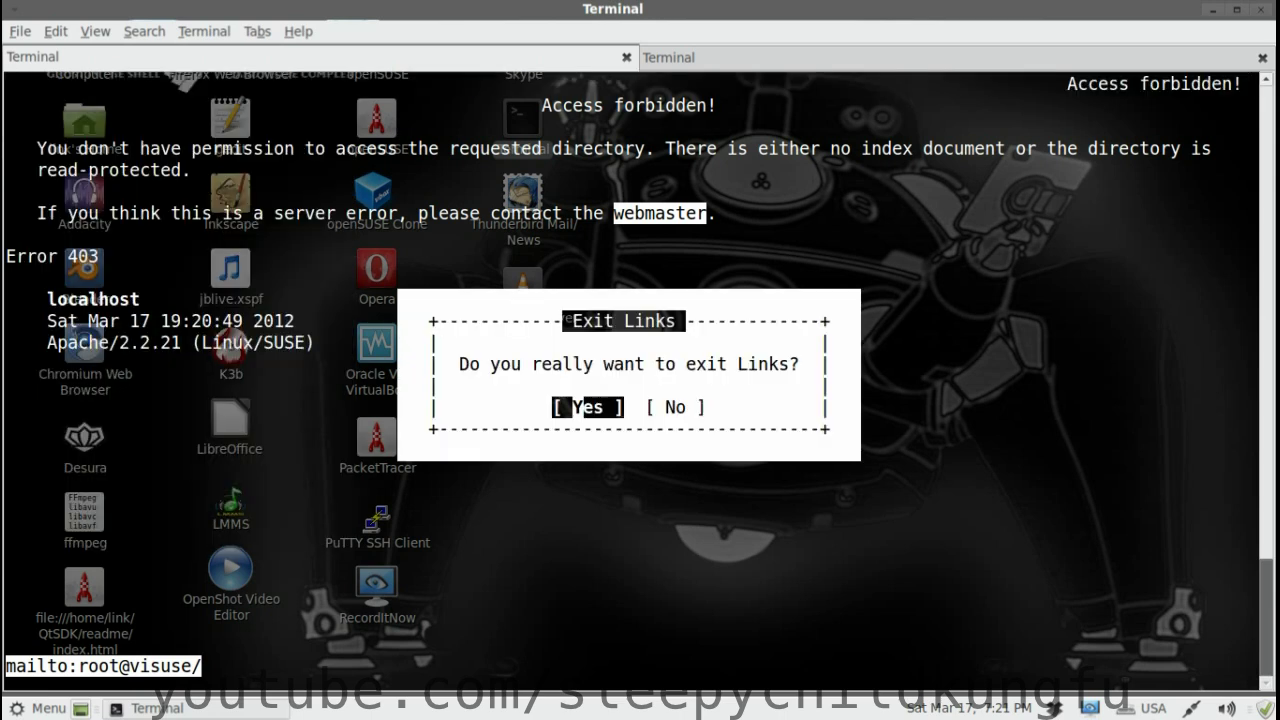
{"action": "key", "text": "Return"}
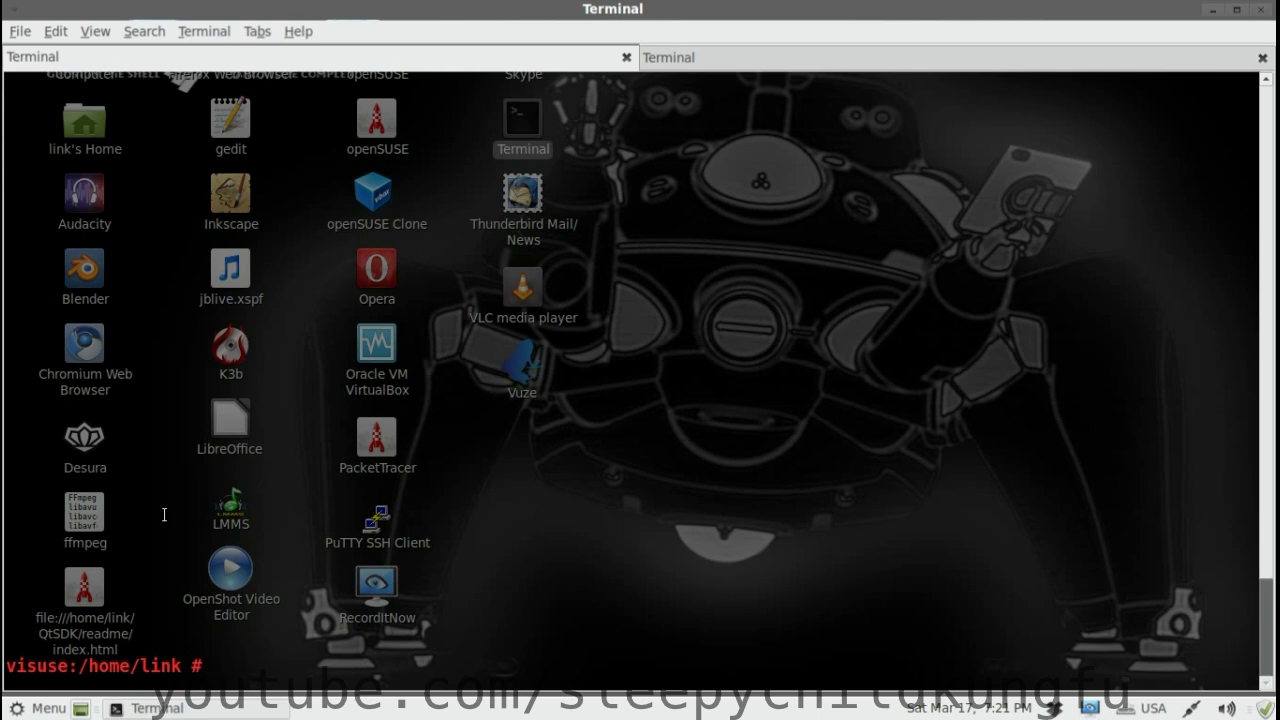
Open a new file /srv/www/htdocs/index.php in nano
{"action": "type", "text": "nano /srv/"}
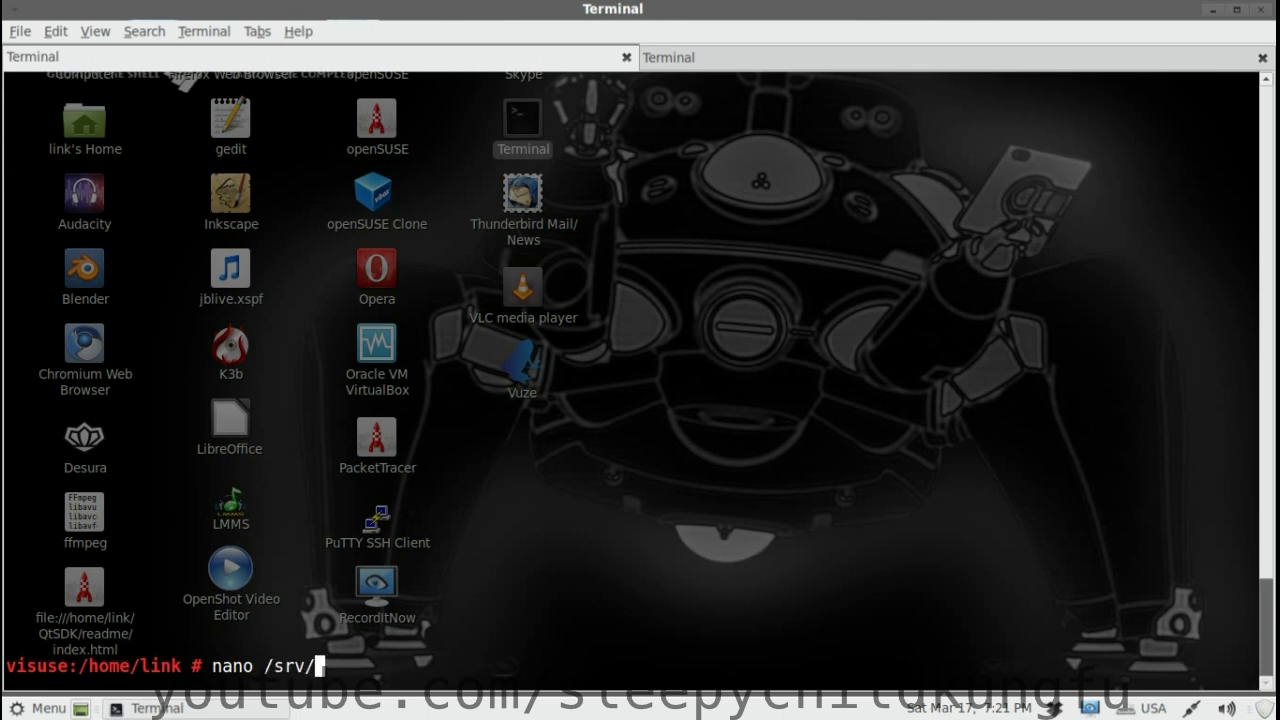
{"action": "type", "text": "www/"}
{"action": "key", "text": "Tab"}
{"action": "key", "text": "Tab"}
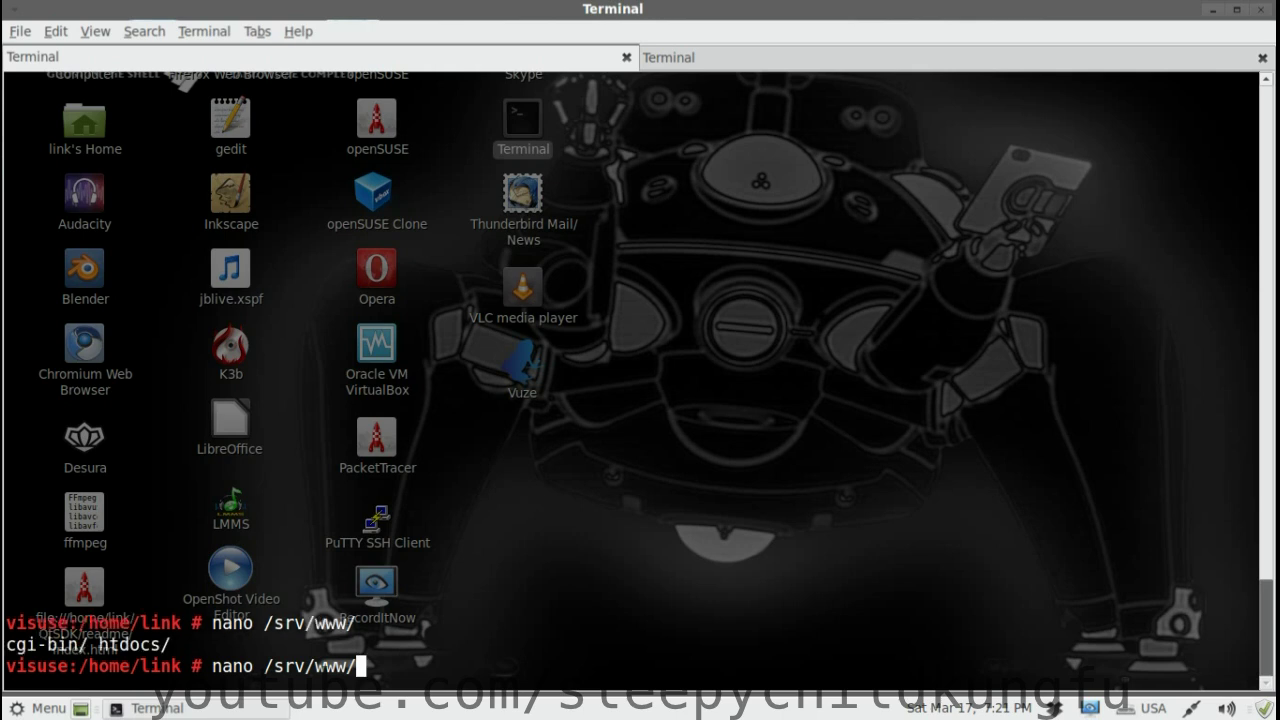
{"action": "type", "text": "ht"}
{"action": "key", "text": "Tab"}
{"action": "type", "text": "index"}
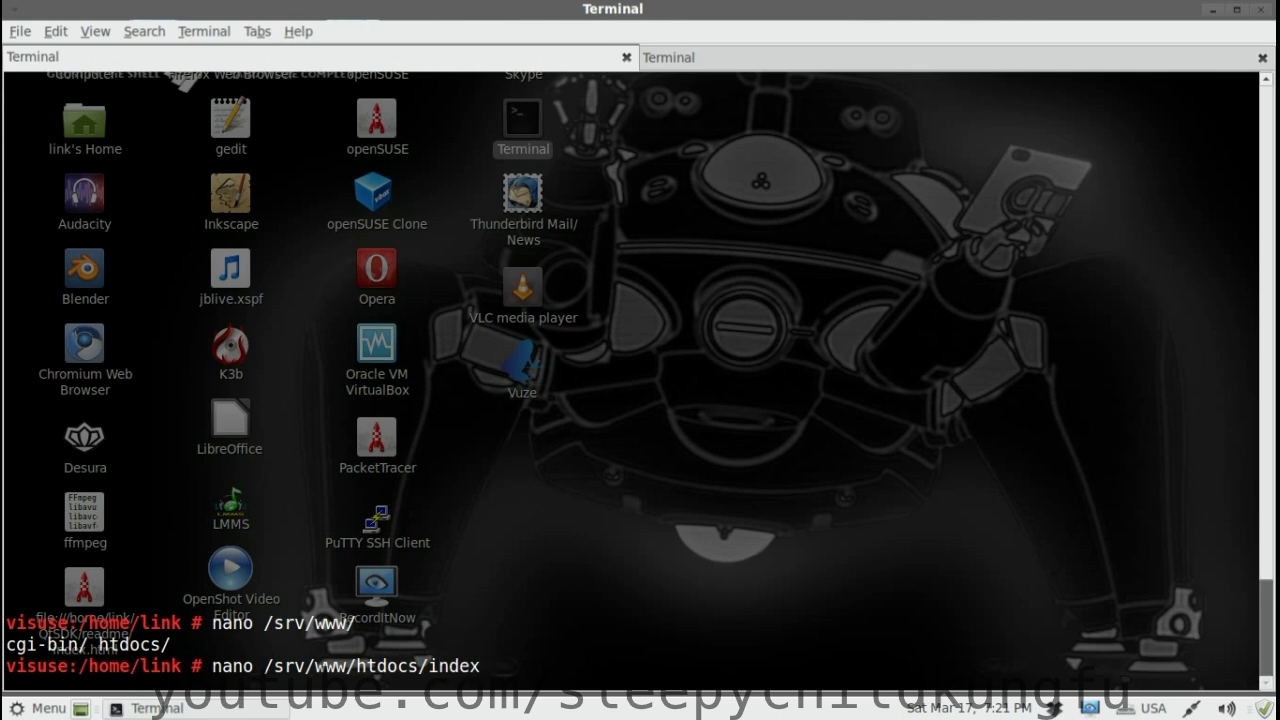
{"action": "type", "text": ".php"}
{"action": "key", "text": "Return"}
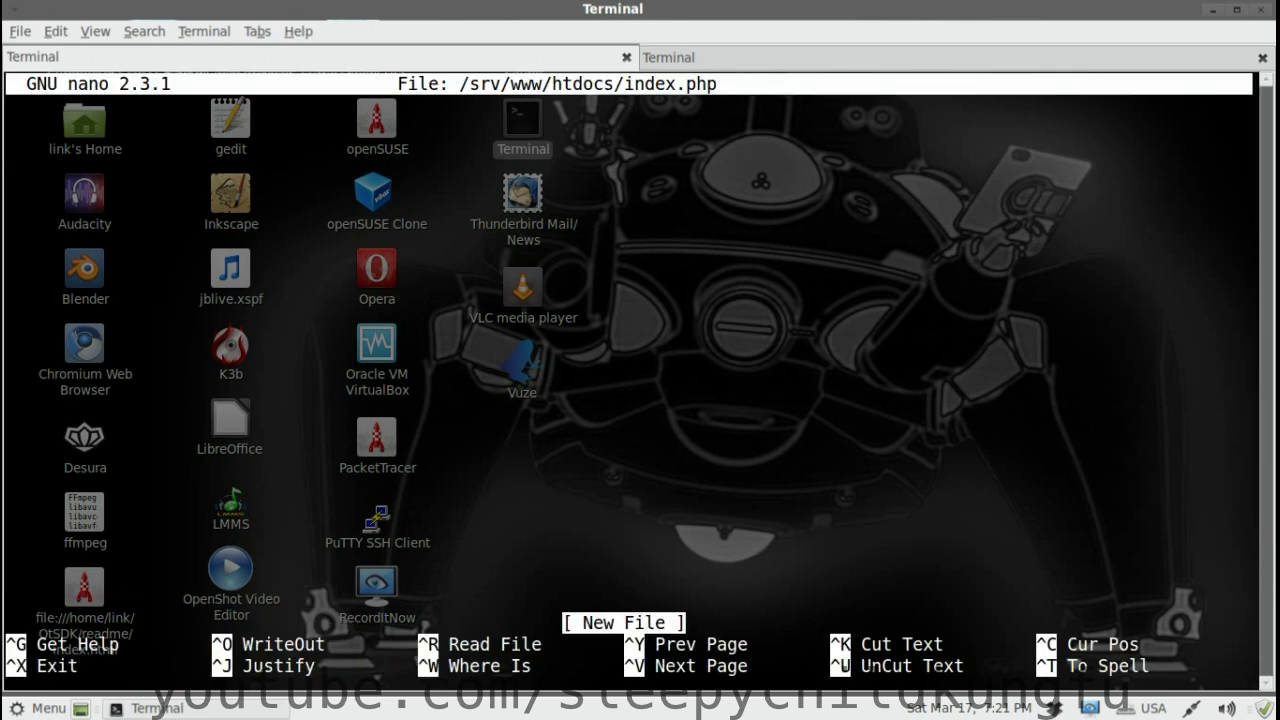
Write <?php phpinfo(); ?> into the file
{"action": "type", "text": "<"}
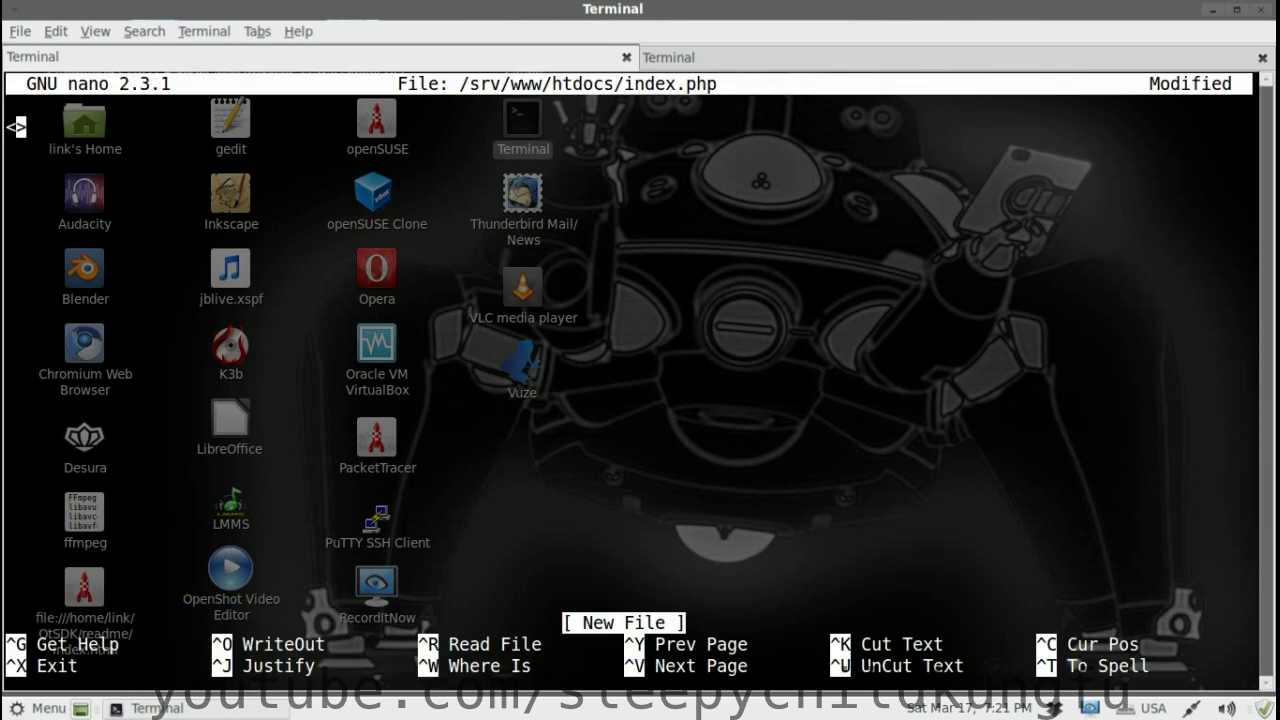
{"action": "type", "text": "?"}
{"action": "key", "text": "Left"}
{"action": "type", "text": "[h["}
{"action": "key", "text": "BackSpace"}
{"action": "key", "text": "BackSpace"}
{"action": "key", "text": "BackSpace"}
{"action": "type", "text": "php "}
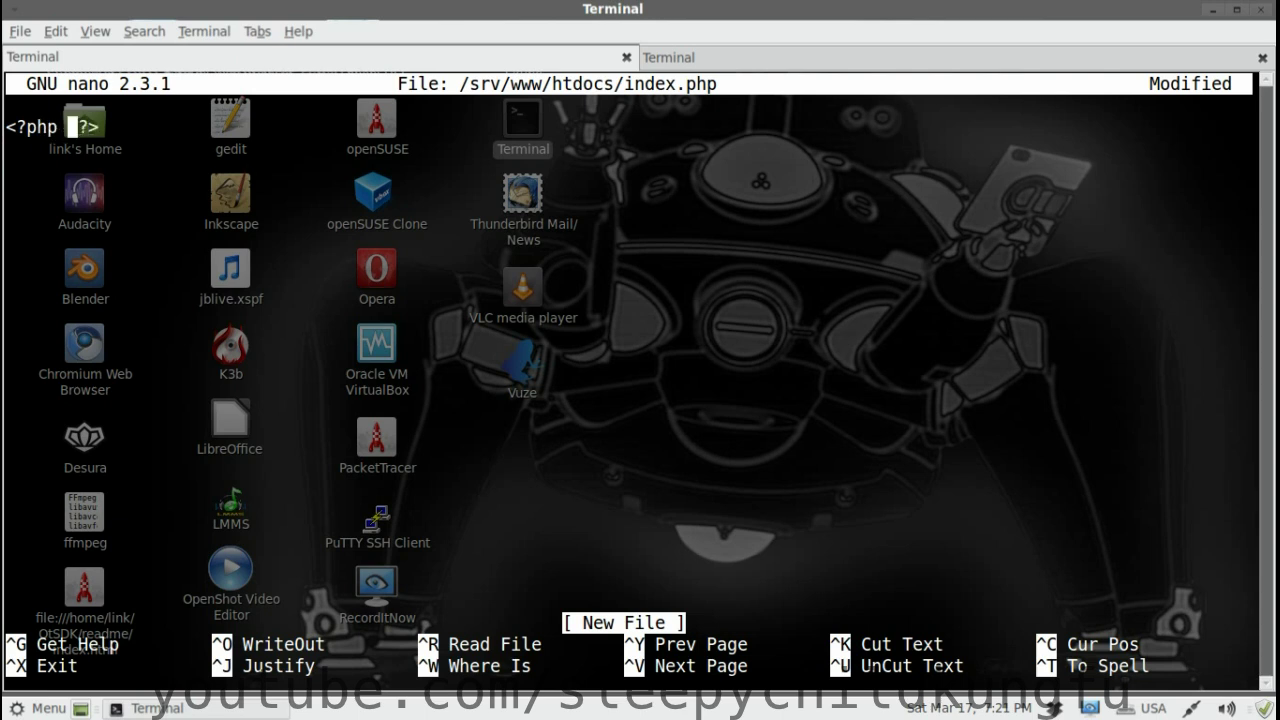
{"action": "type", "text": " phpinfo"}
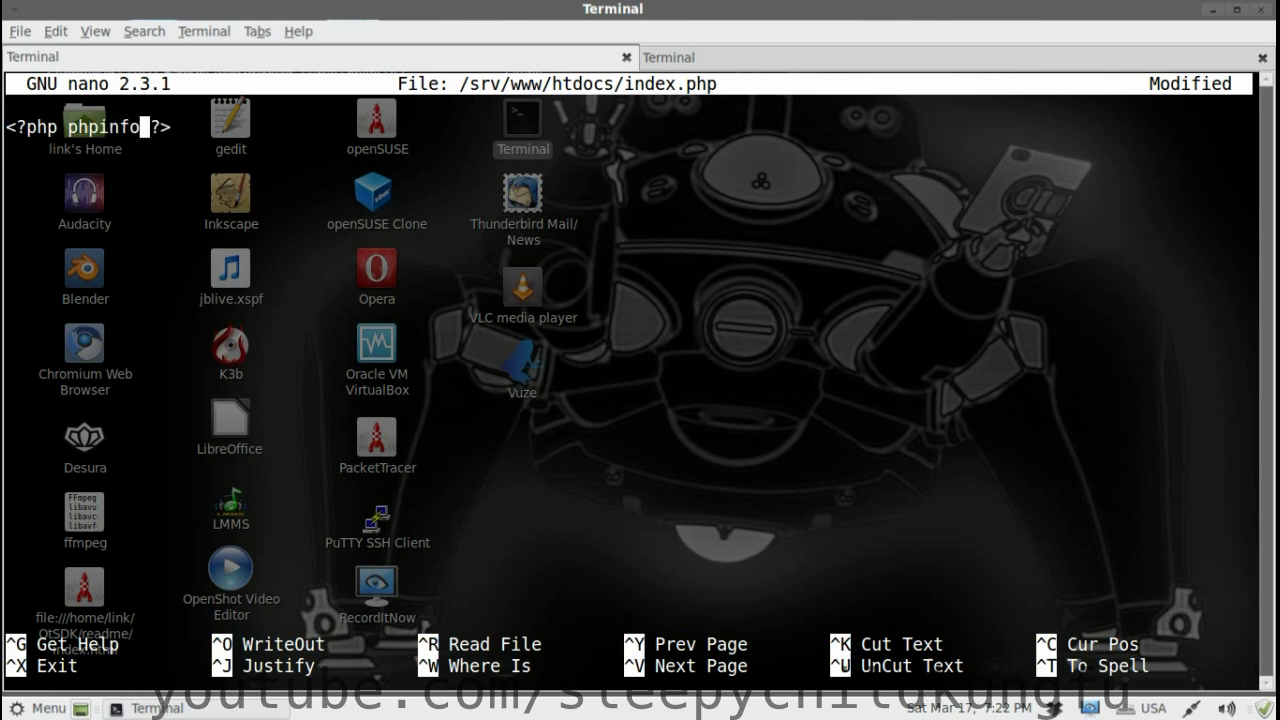
{"action": "type", "text": "();"}
{"action": "key", "text": "Right"}
{"action": "key", "text": "Right"}
{"action": "key", "text": "Right"}
{"action": "key", "text": "Return"}
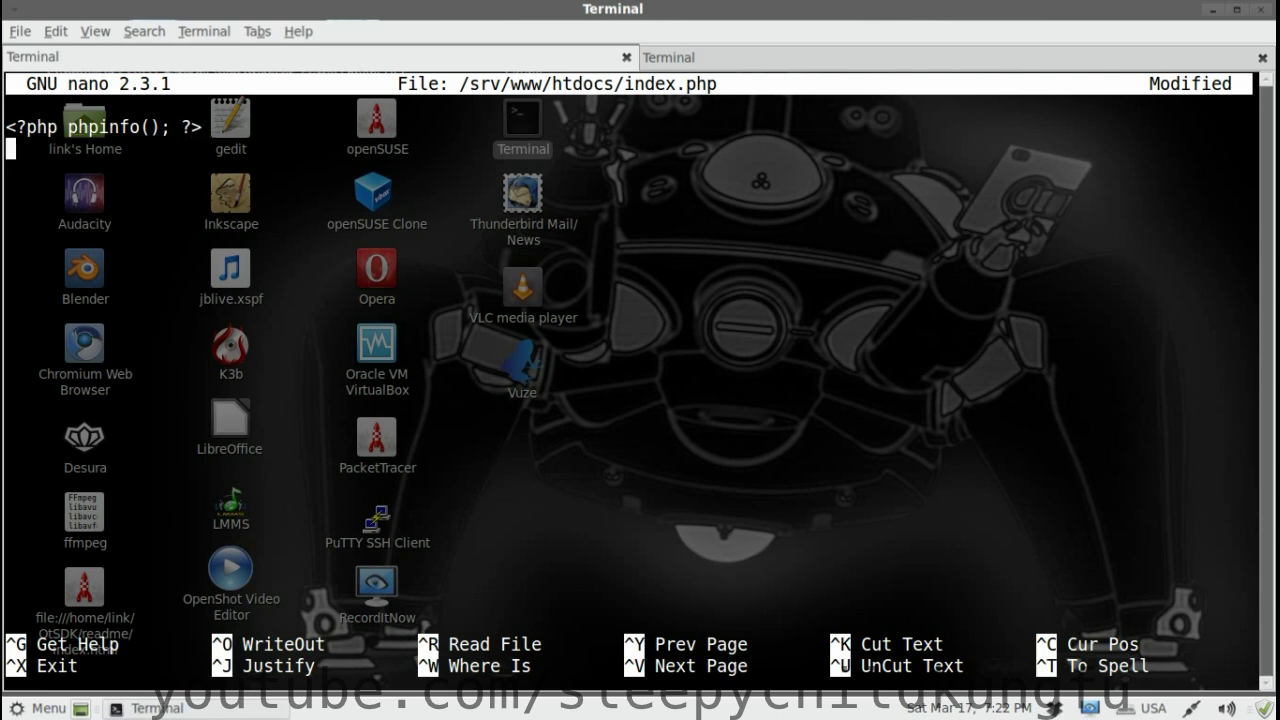
Save index.php and exit nano
{"action": "key", "text": "ctrl+o"}
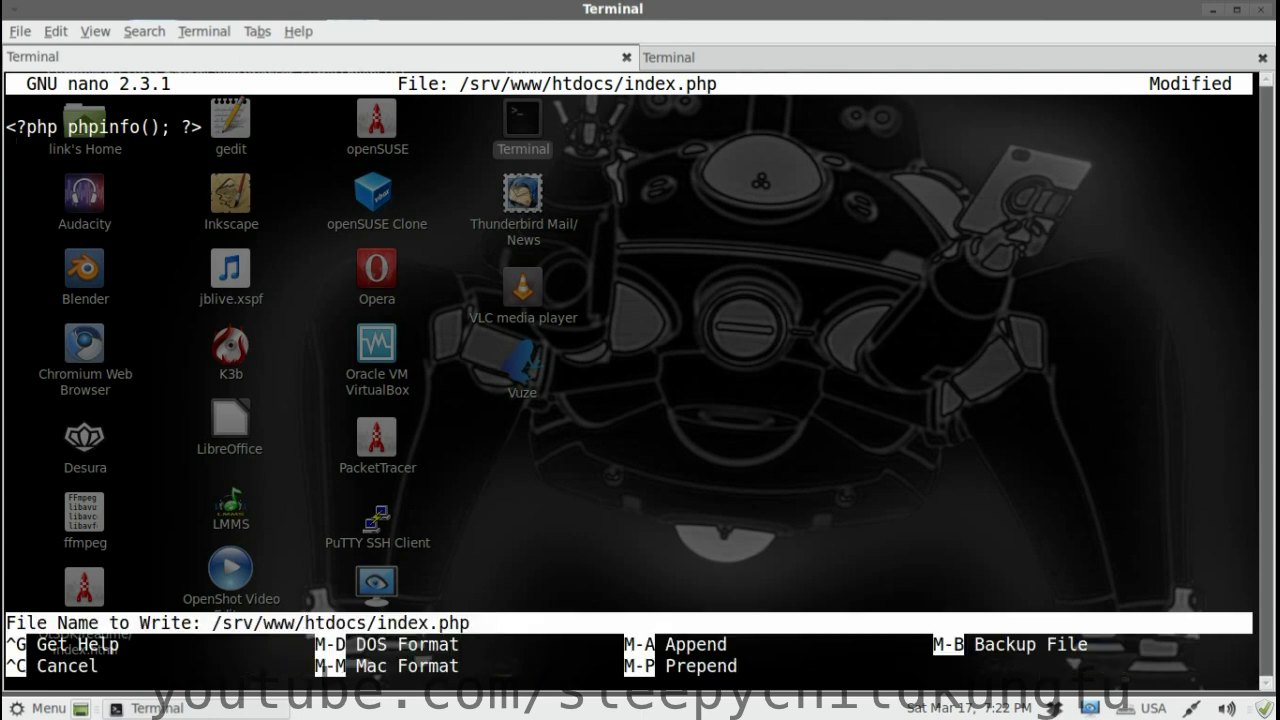
{"action": "key", "text": "Return"}
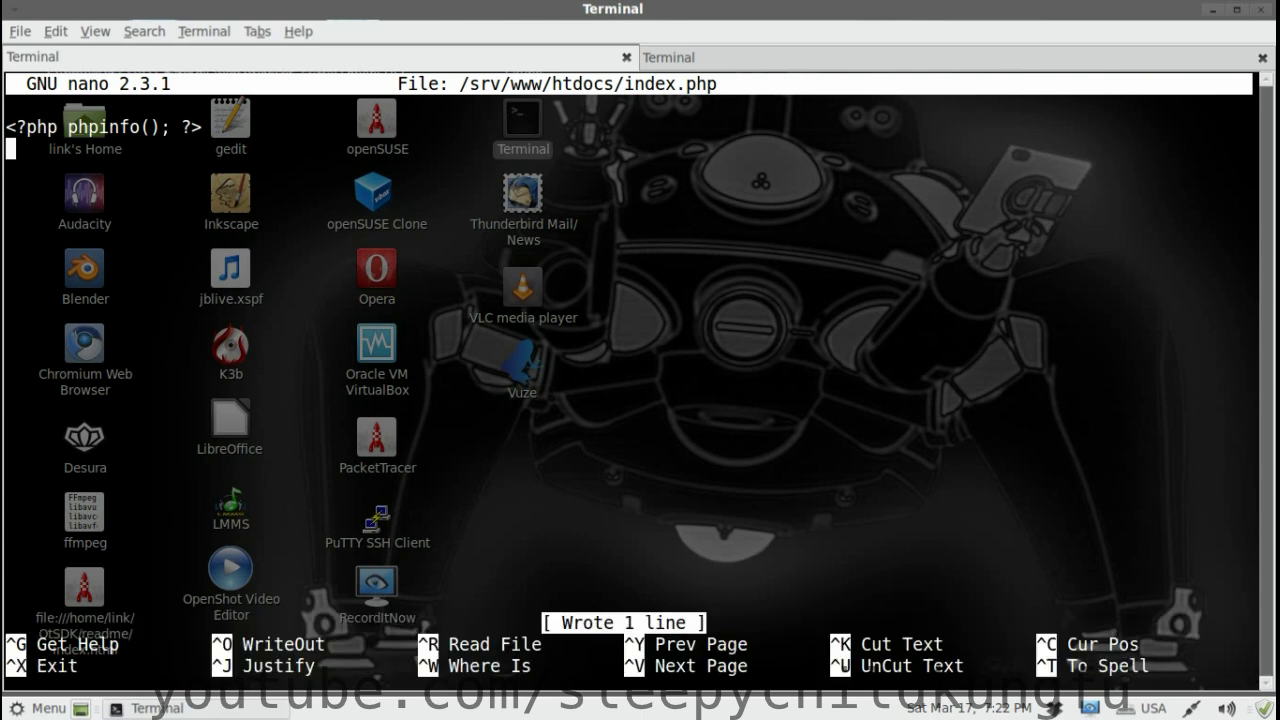
{"action": "key", "text": "ctrl+x"}
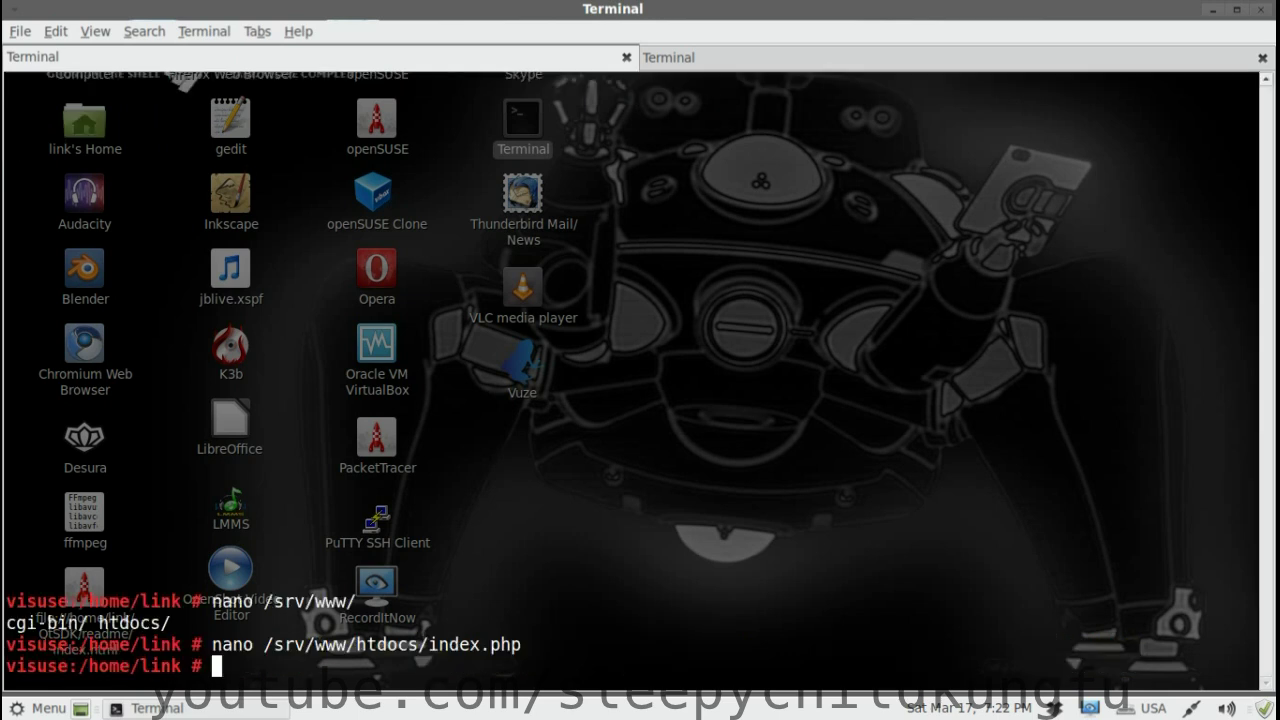
{"action": "type", "text": "links"}
{"action": "key", "text": "Return"}
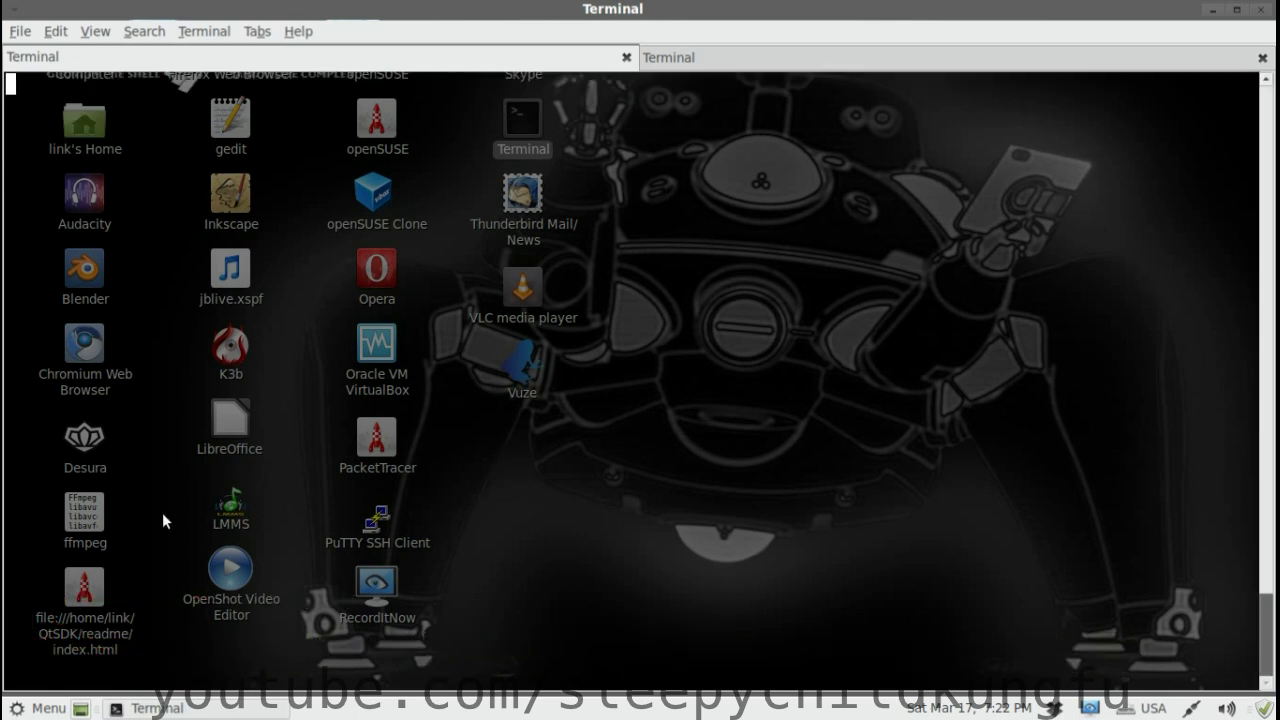
{"action": "type", "text": "g"}
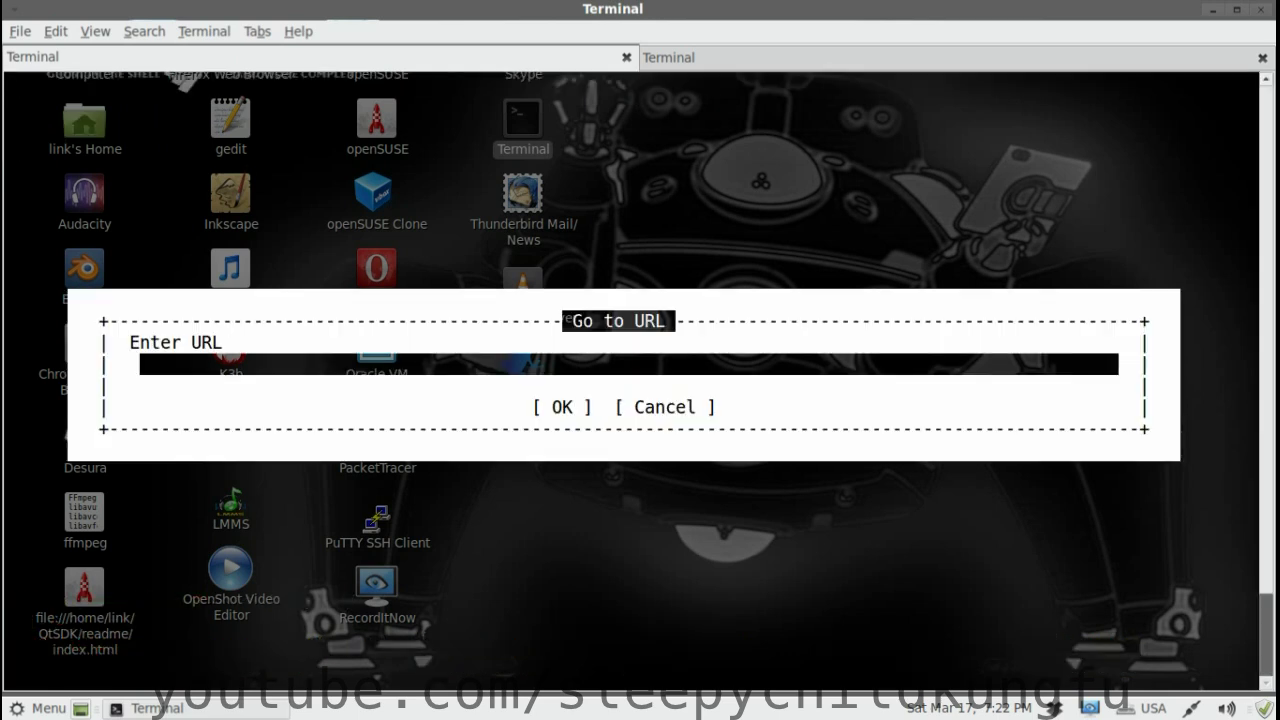
{"action": "type", "text": "http://localhos"}
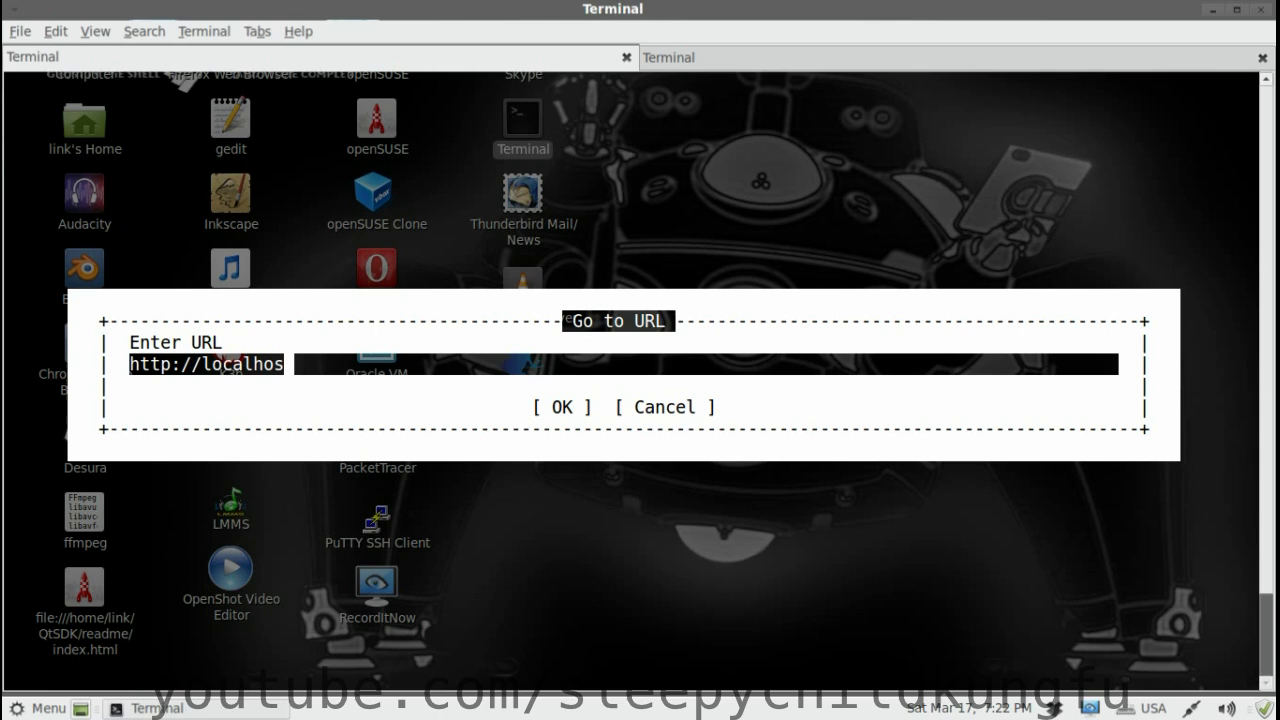
{"action": "type", "text": "t"}
{"action": "key", "text": "Return"}
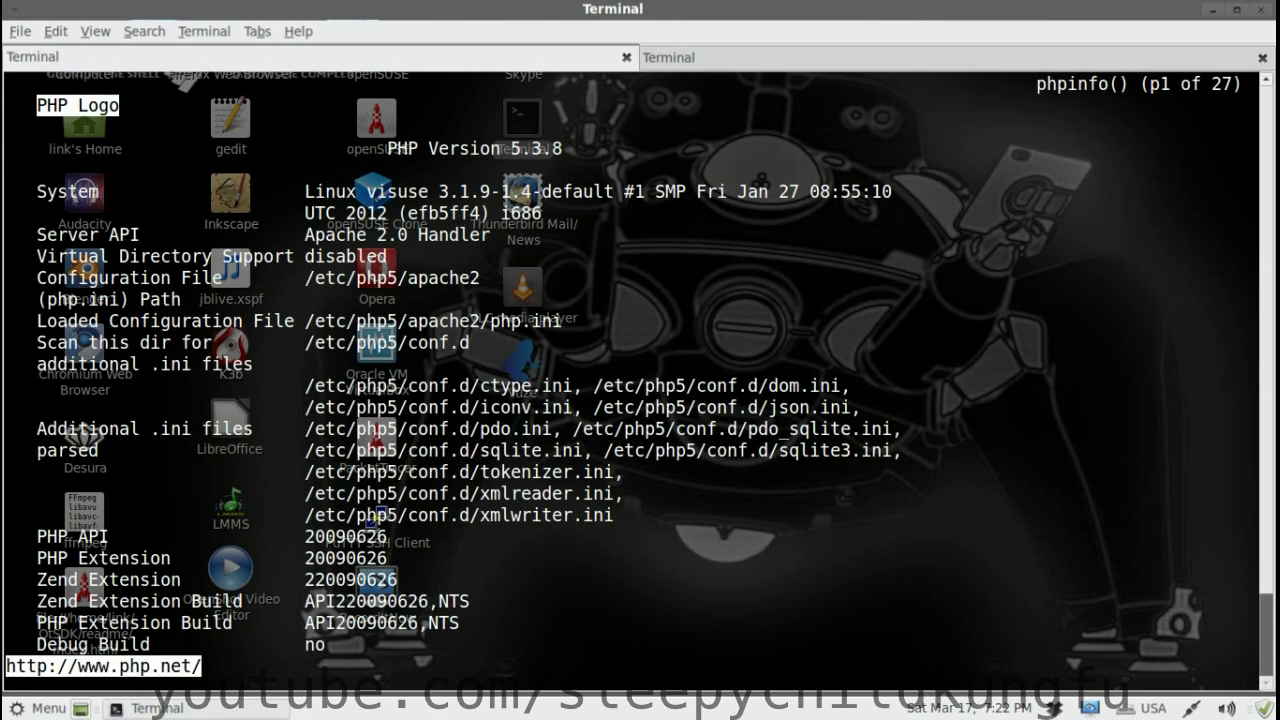
{"action": "key", "text": "Down"}
{"action": "key", "text": "Up"}
{"action": "key", "text": "Down"}
{"action": "key", "text": "Down"}
{"action": "key", "text": "Down"}
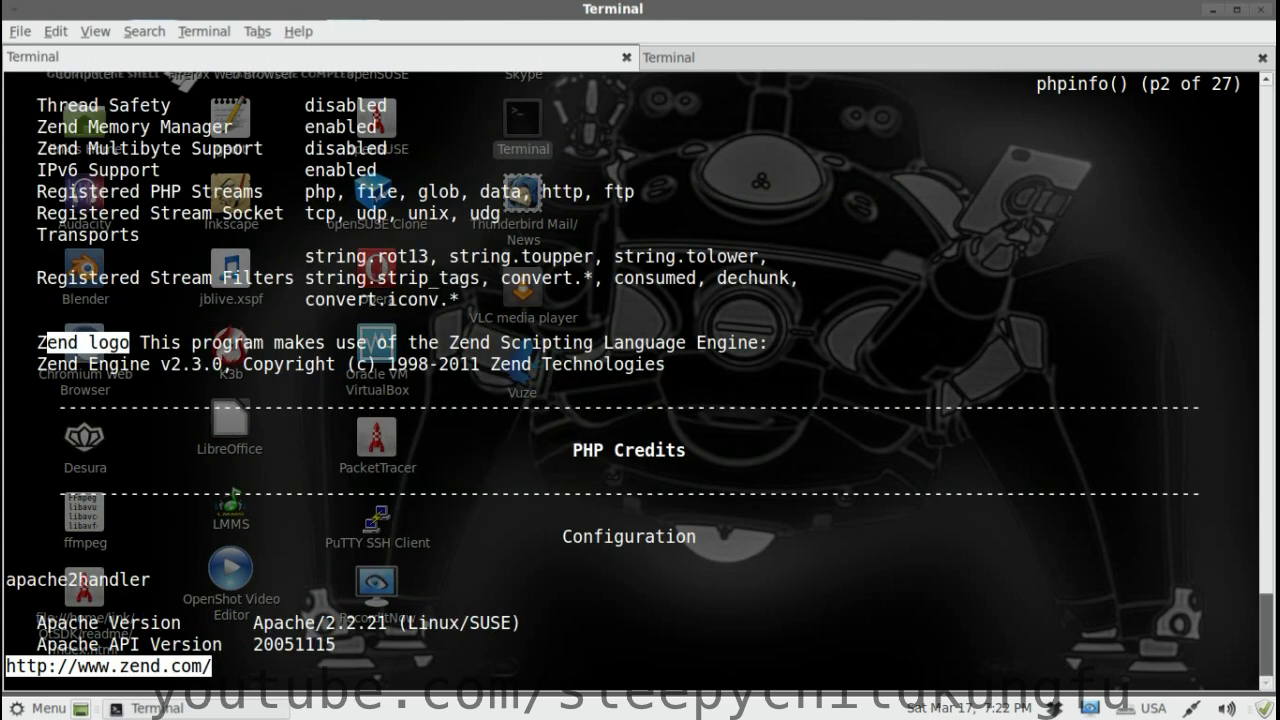
{"action": "key", "text": "Up"}
{"action": "key", "text": "Up"}
{"action": "key", "text": "Up"}
{"action": "key", "text": "Up"}
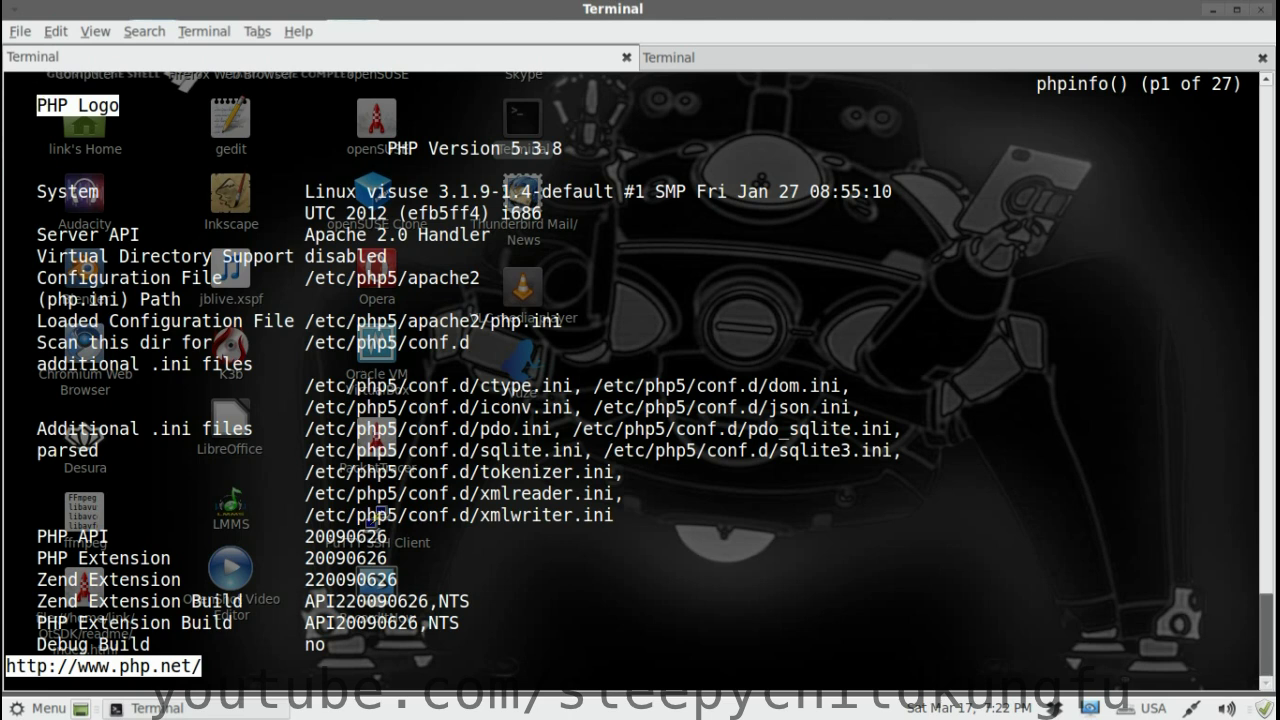
{"action": "key", "text": "Escape"}
{"action": "key", "text": "Down"}
{"action": "key", "text": "Down"}
{"action": "key", "text": "Down"}
{"action": "key", "text": "Down"}
{"action": "key", "text": "Down"}
{"action": "key", "text": "Down"}
{"action": "key", "text": "Down"}
{"action": "key", "text": "Down"}
{"action": "key", "text": "Down"}
{"action": "key", "text": "Down"}
{"action": "key", "text": "Down"}
{"action": "key", "text": "Down"}
{"action": "key", "text": "Down"}
{"action": "key", "text": "Down"}
{"action": "key", "text": "Down"}
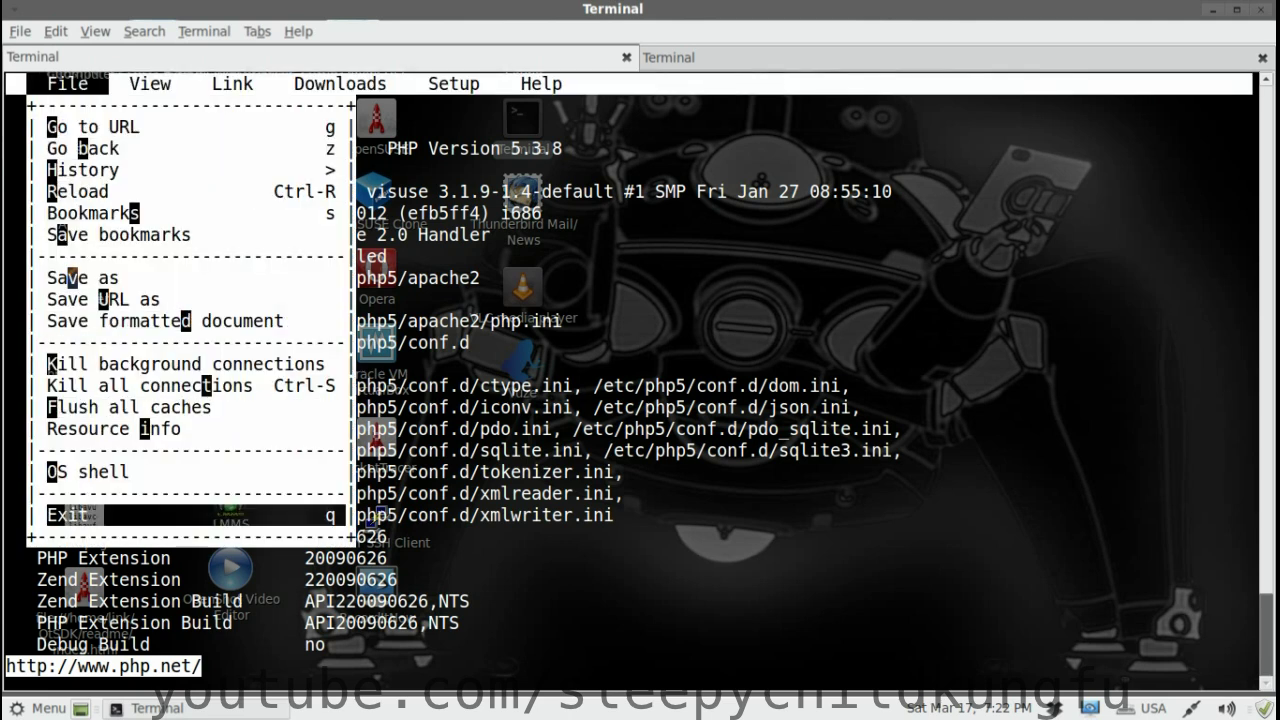
{"action": "key", "text": "Return"}
{"action": "key", "text": "Return"}
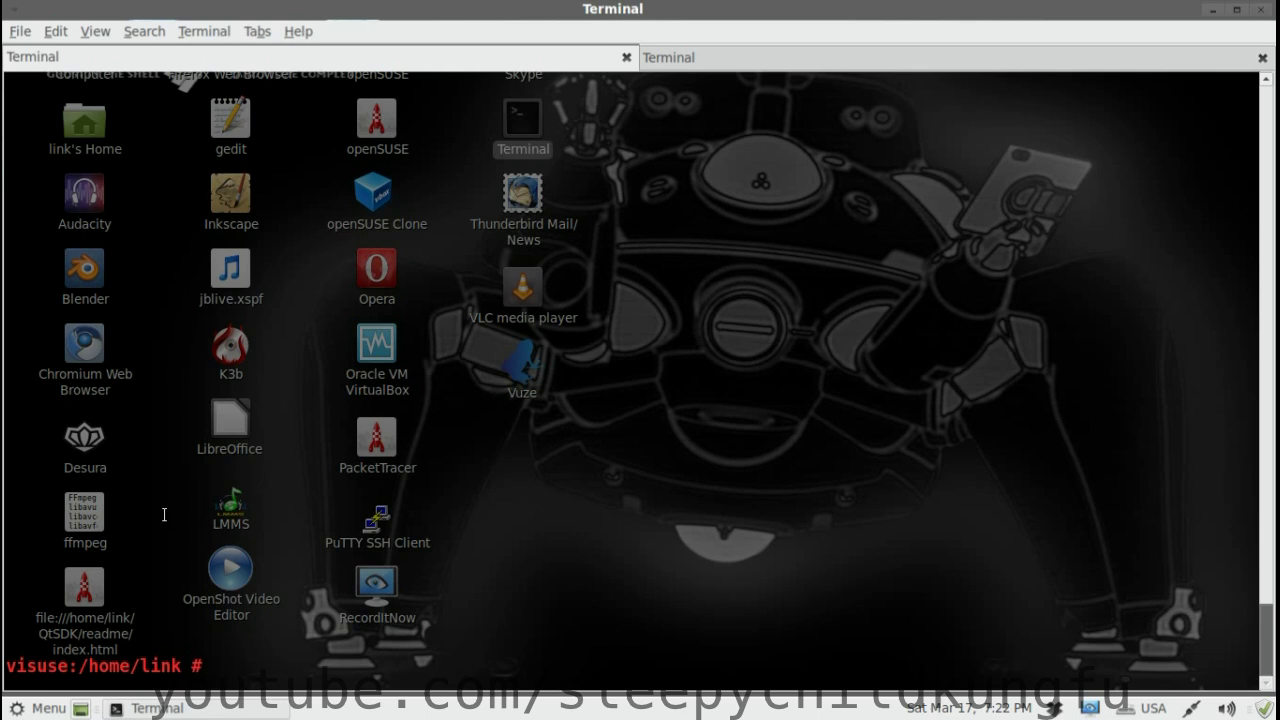
Run ifconfig to list the network interfaces
{"action": "type", "text": "ifconfig"}
{"action": "type", "text": "-"}
{"action": "key", "text": "BackSpace"}
{"action": "key", "text": "BackSpace"}
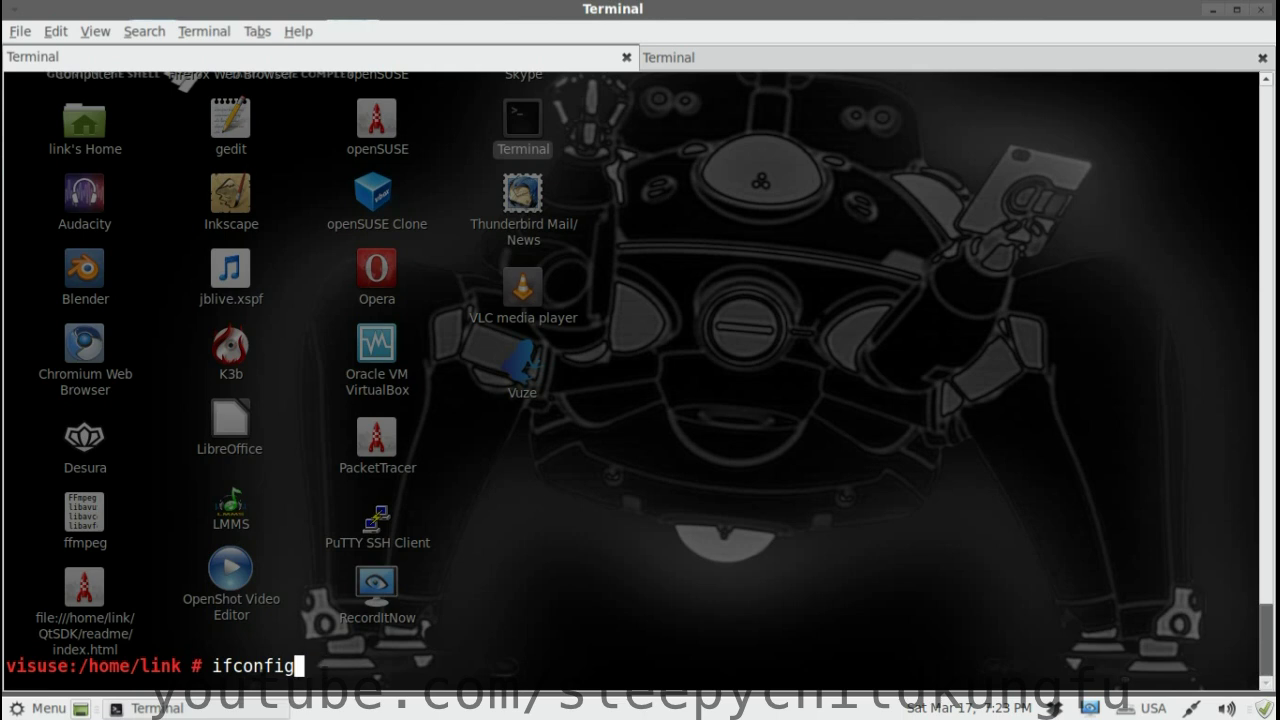
{"action": "key", "text": "Return"}
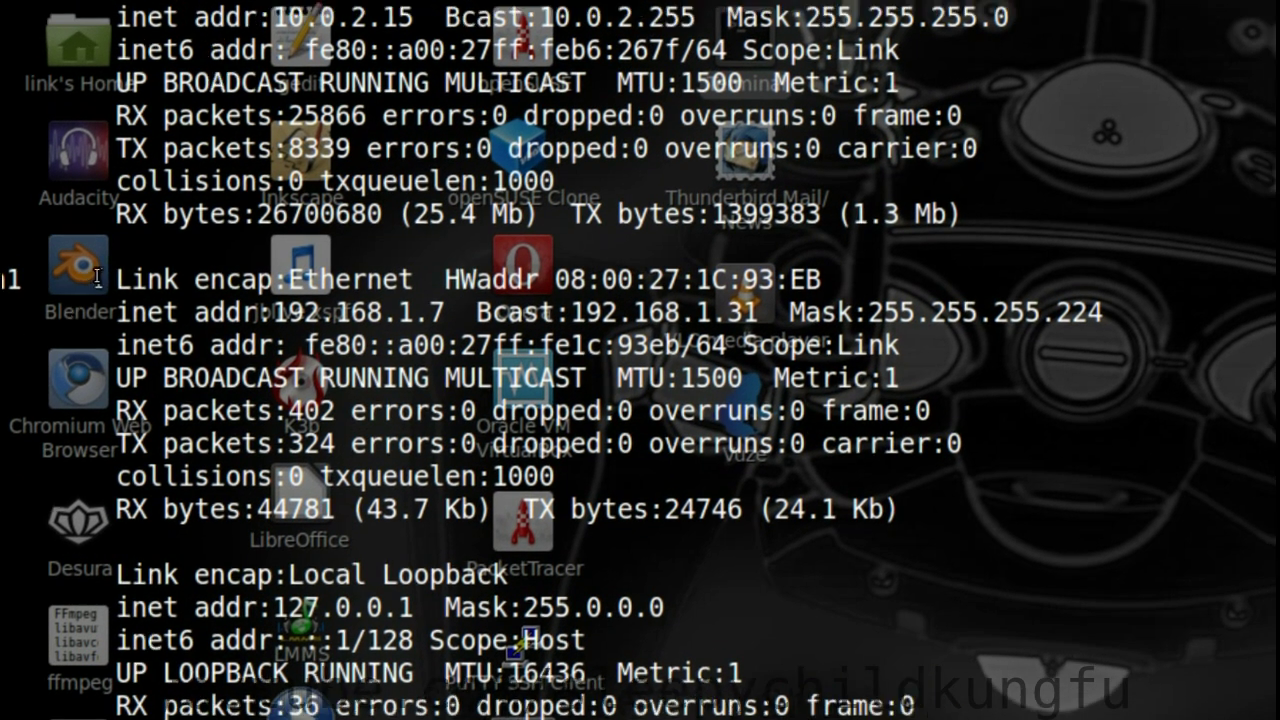
Highlight eth1's address 192.168.1.7, then minimise the Terminal window
{"action": "left_click_drag", "start_coordinate": [97, 277], "coordinate": [926, 477]}
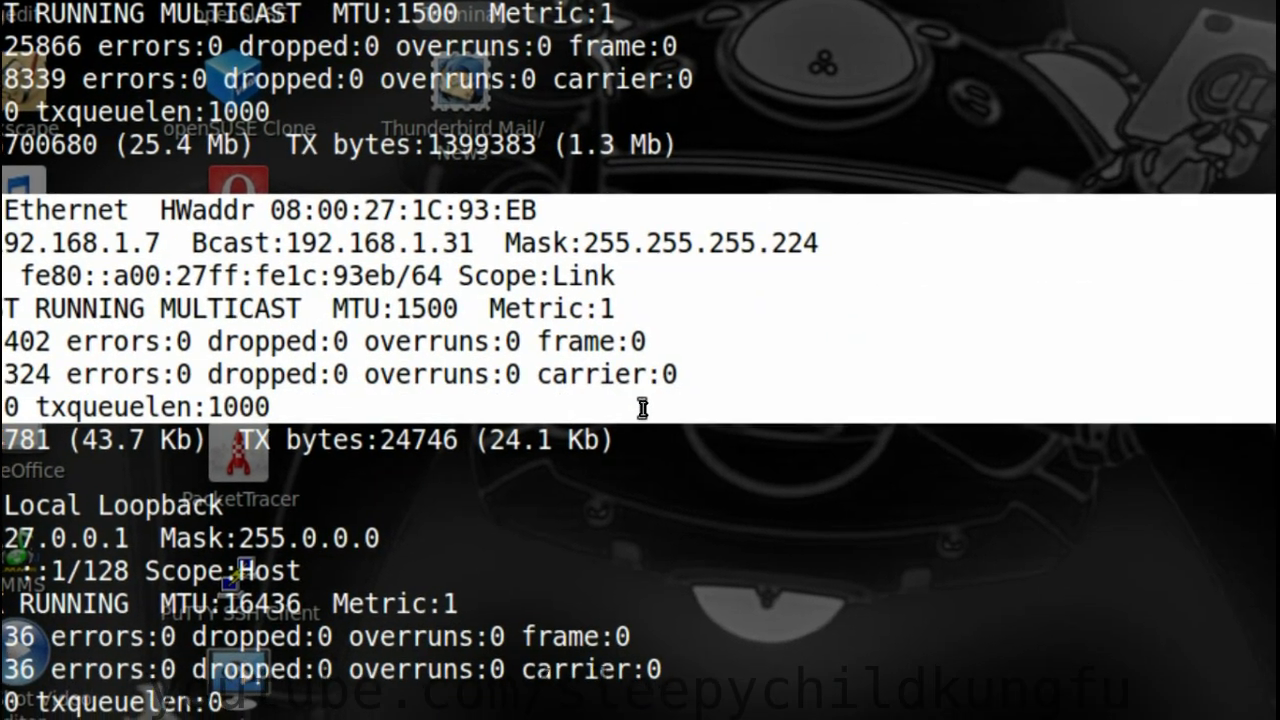
{"action": "left_click_drag", "start_coordinate": [642, 408], "coordinate": [648, 436]}
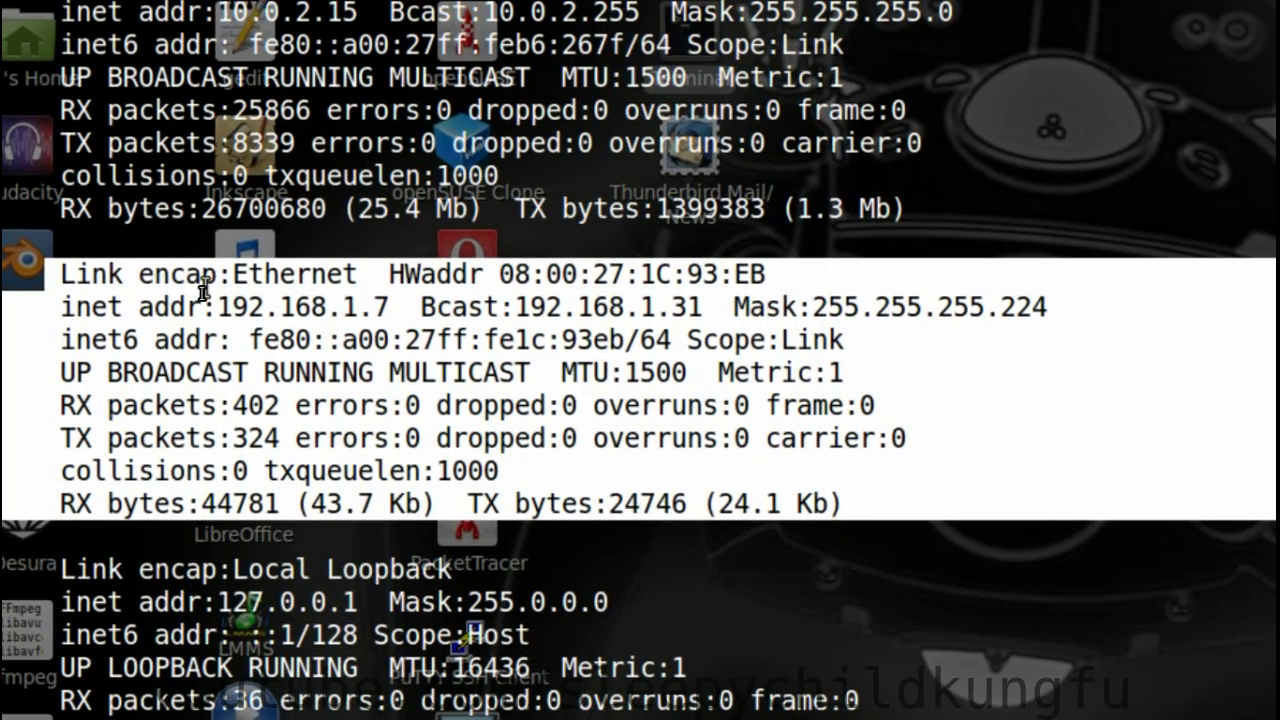
{"action": "left_click_drag", "start_coordinate": [217, 307], "coordinate": [350, 303]}
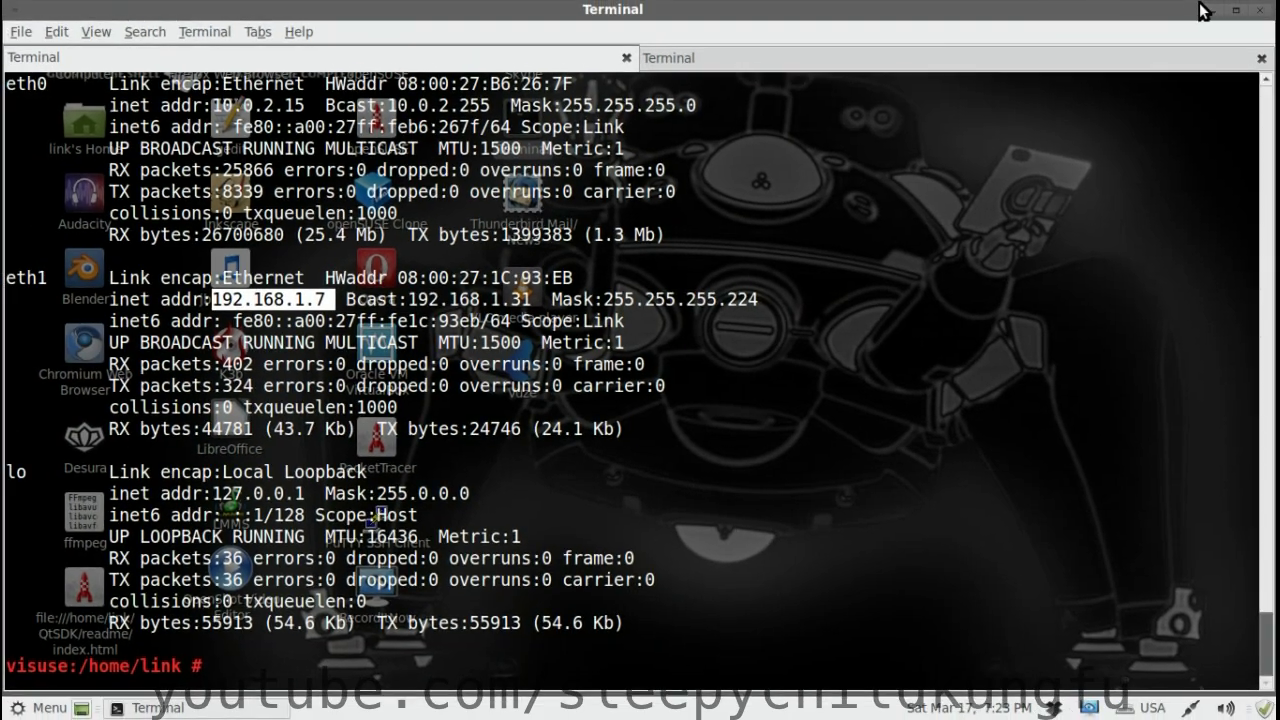
{"action": "left_click", "coordinate": [1236, 9]}
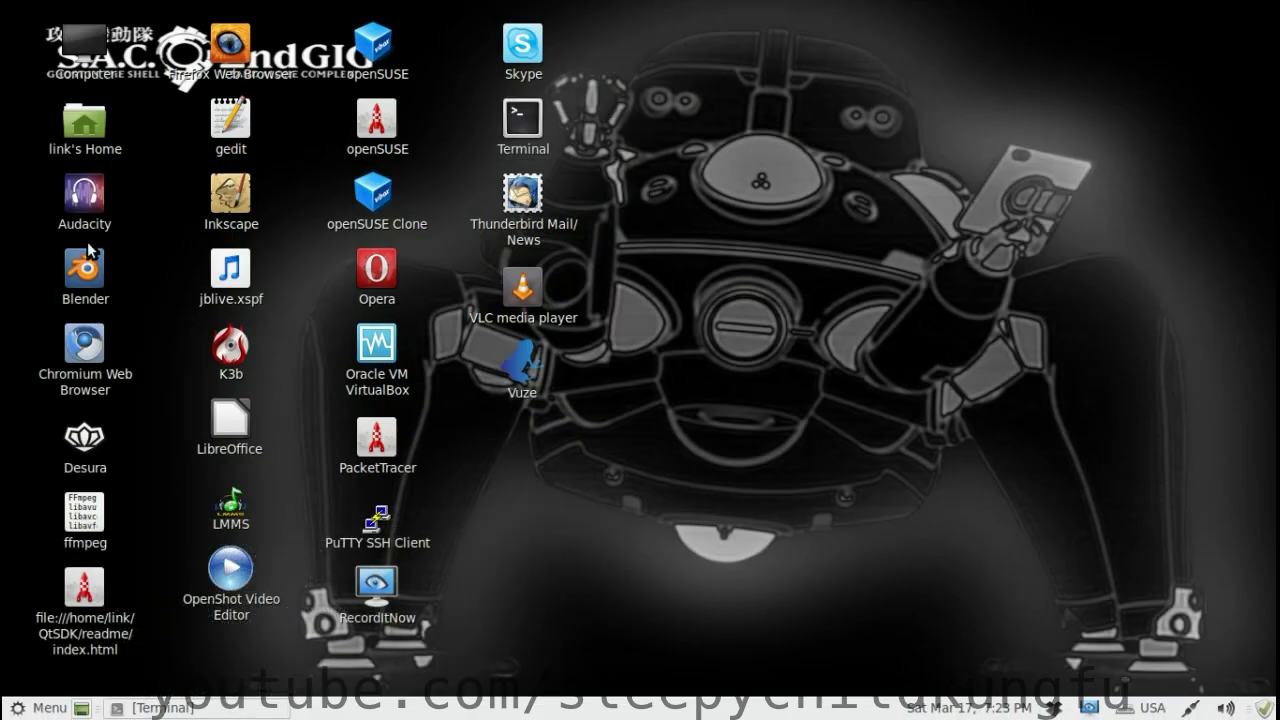
Start Chromium and search the web for 'visus'
{"action": "double_click", "coordinate": [80, 350]}
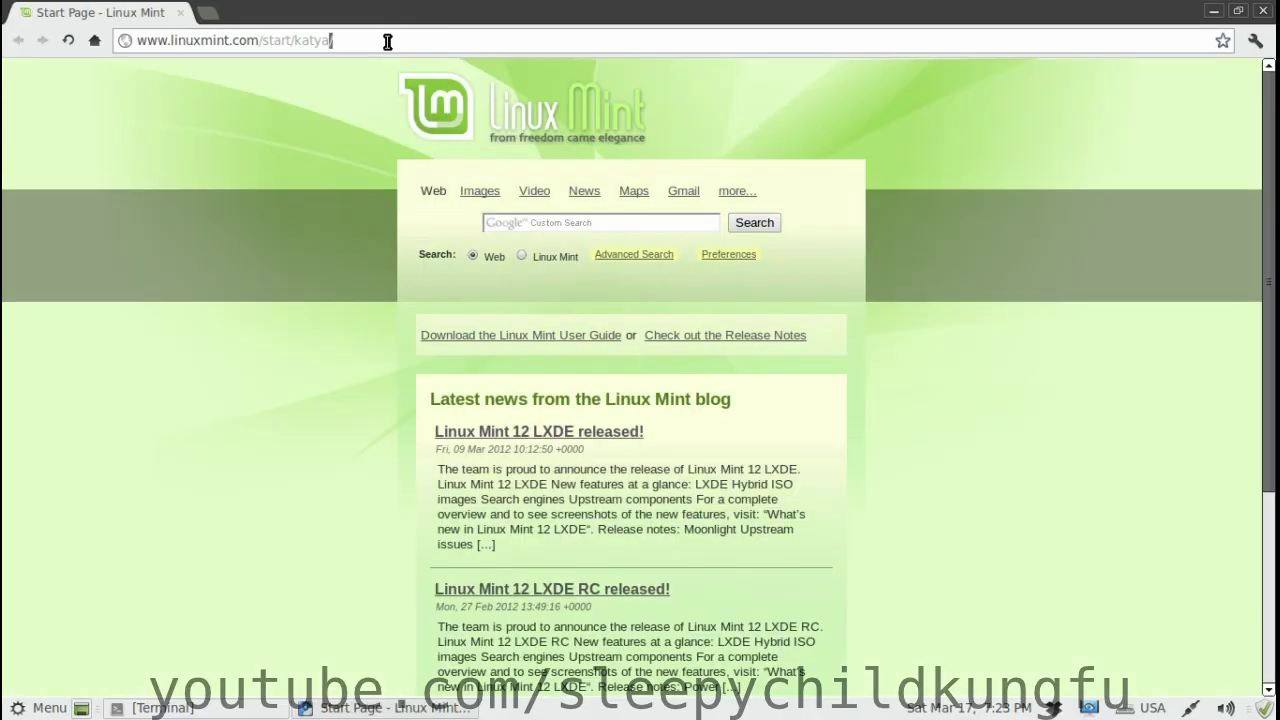
{"action": "left_click", "coordinate": [388, 41]}
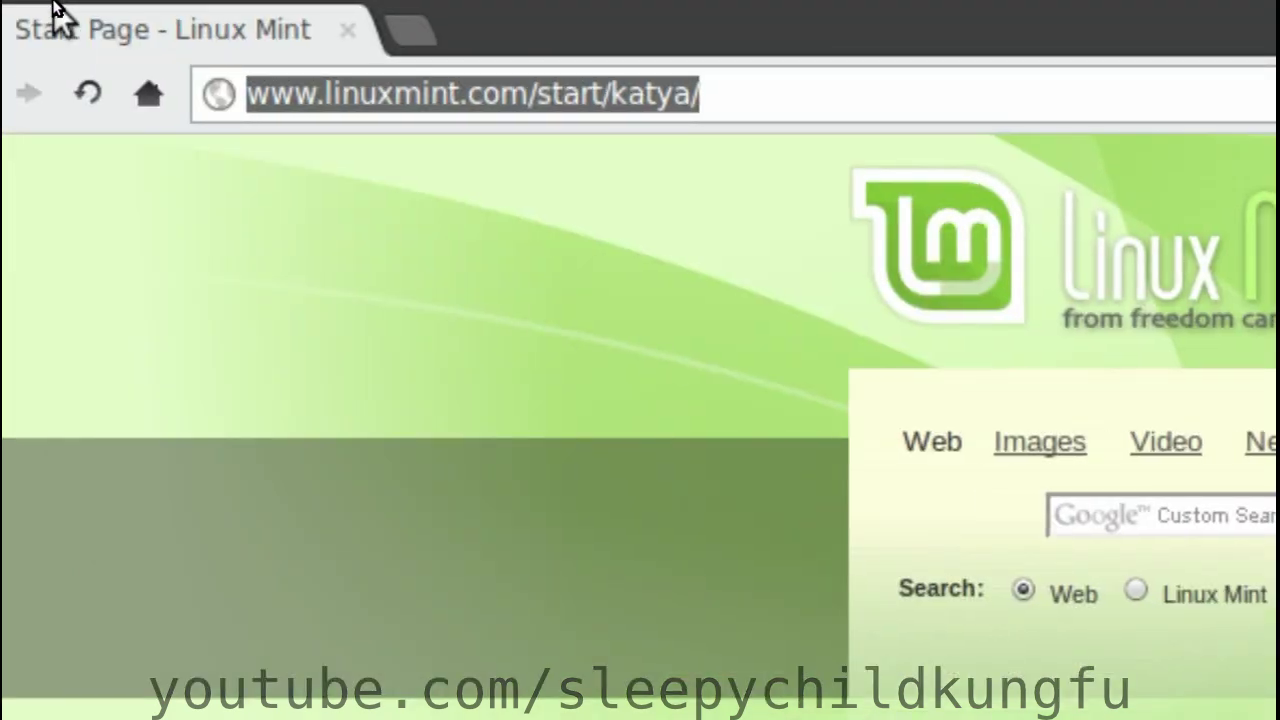
{"action": "type", "text": "visuse"}
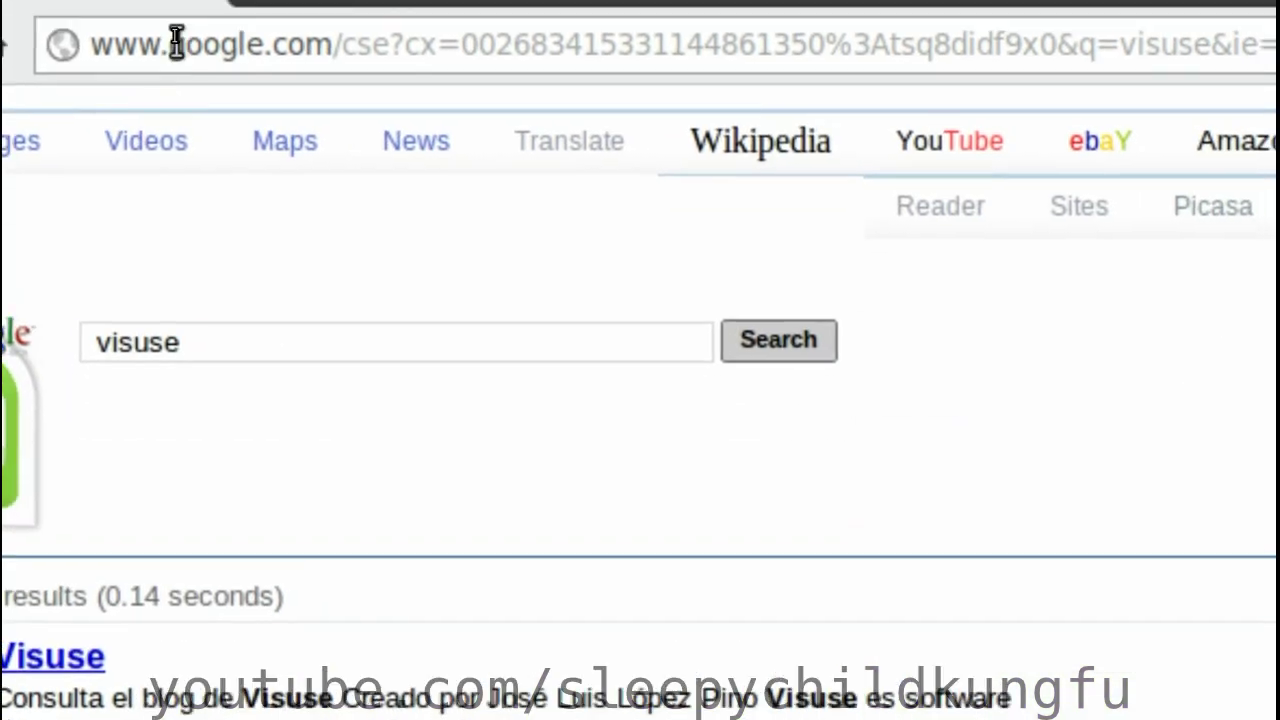
Load the server's page at 192.168.1.7
{"action": "left_click", "coordinate": [177, 42]}
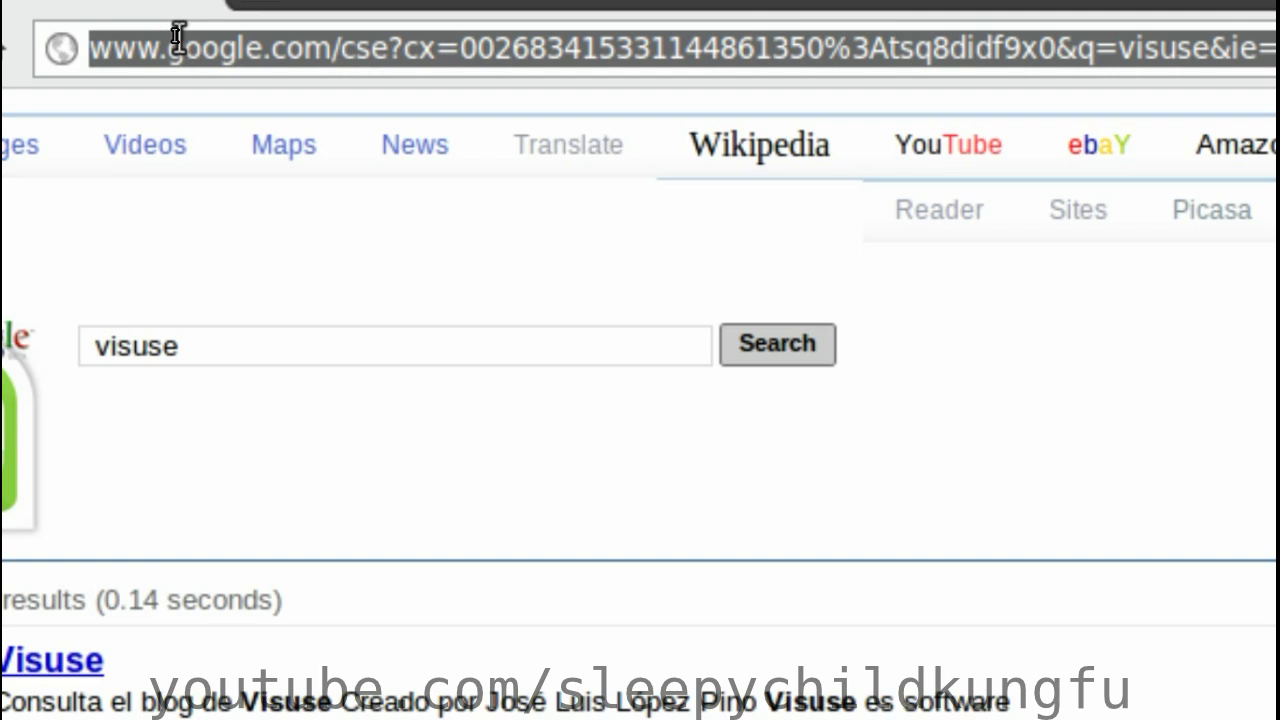
{"action": "type", "text": "192.1"}
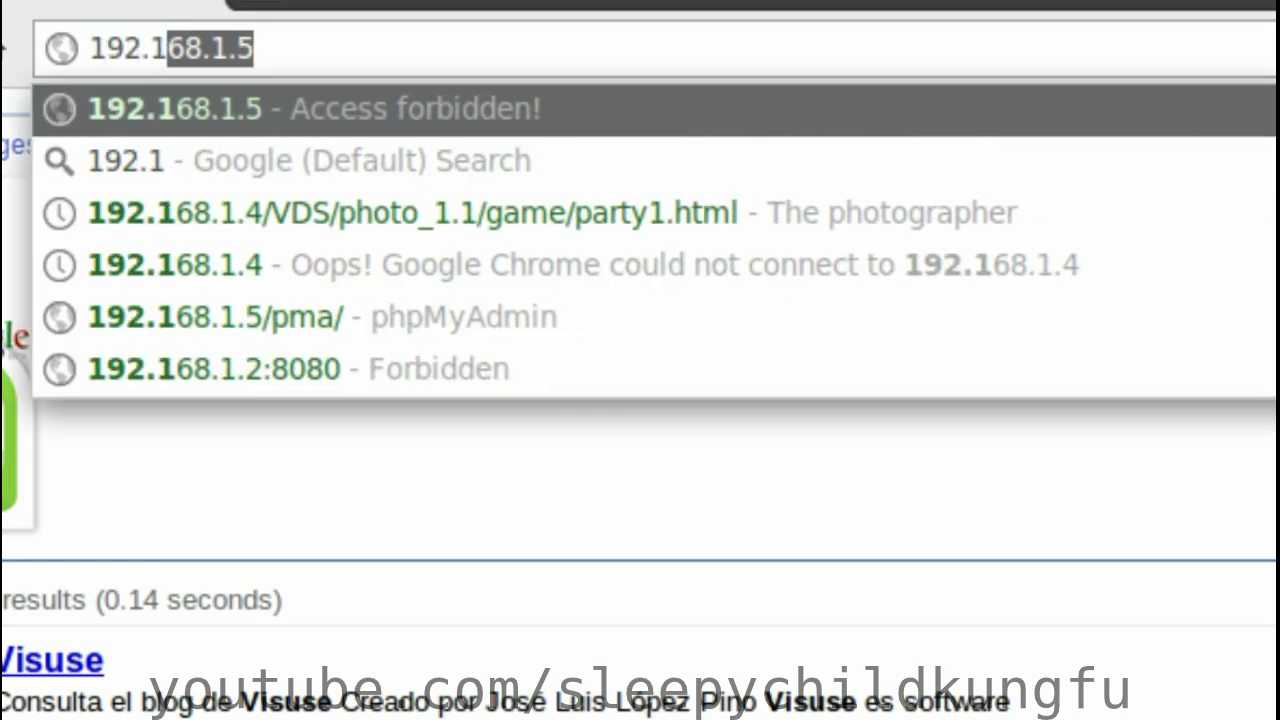
{"action": "type", "text": "68.1.7"}
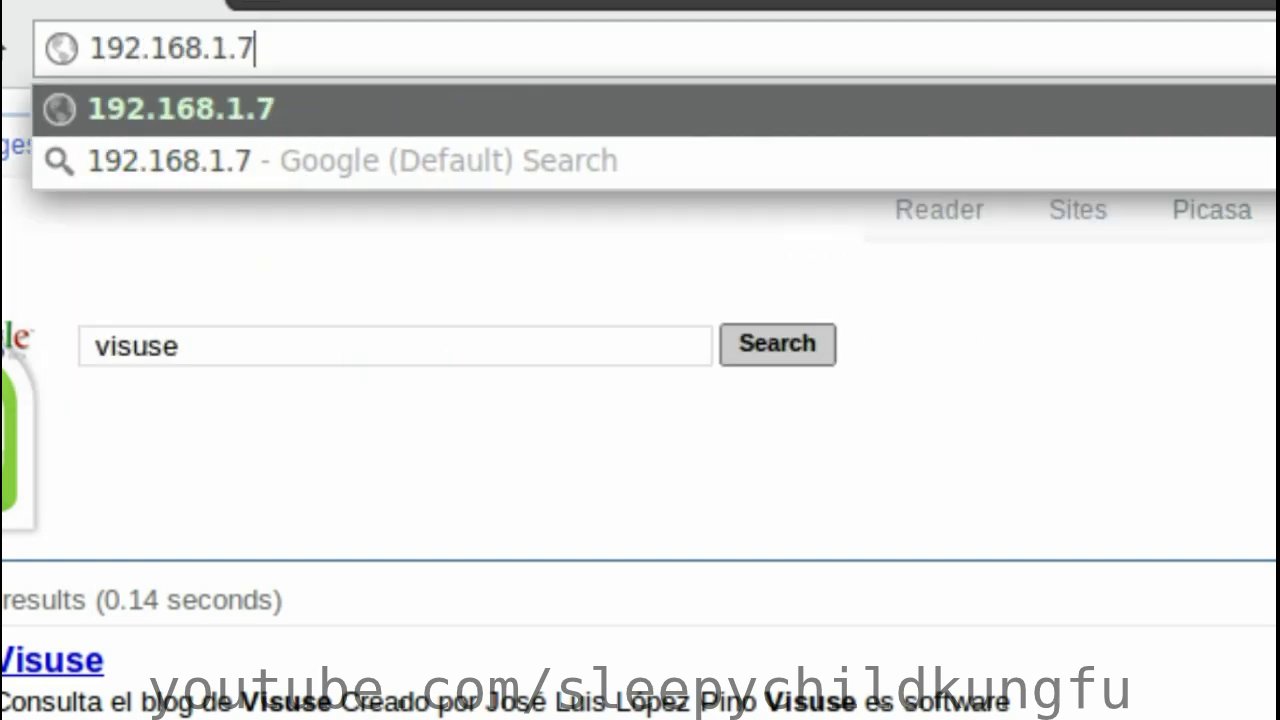
{"action": "key", "text": "Return"}
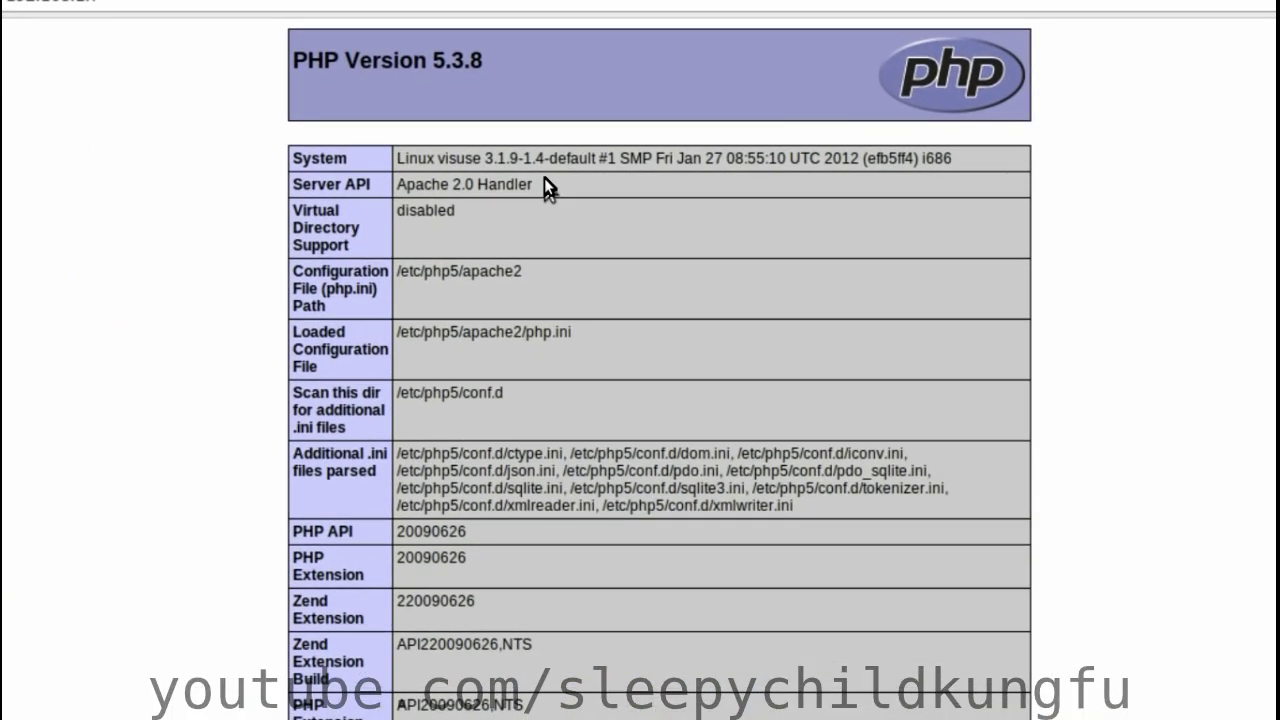
{"action": "left_click_drag", "start_coordinate": [544, 180], "coordinate": [322, 164]}
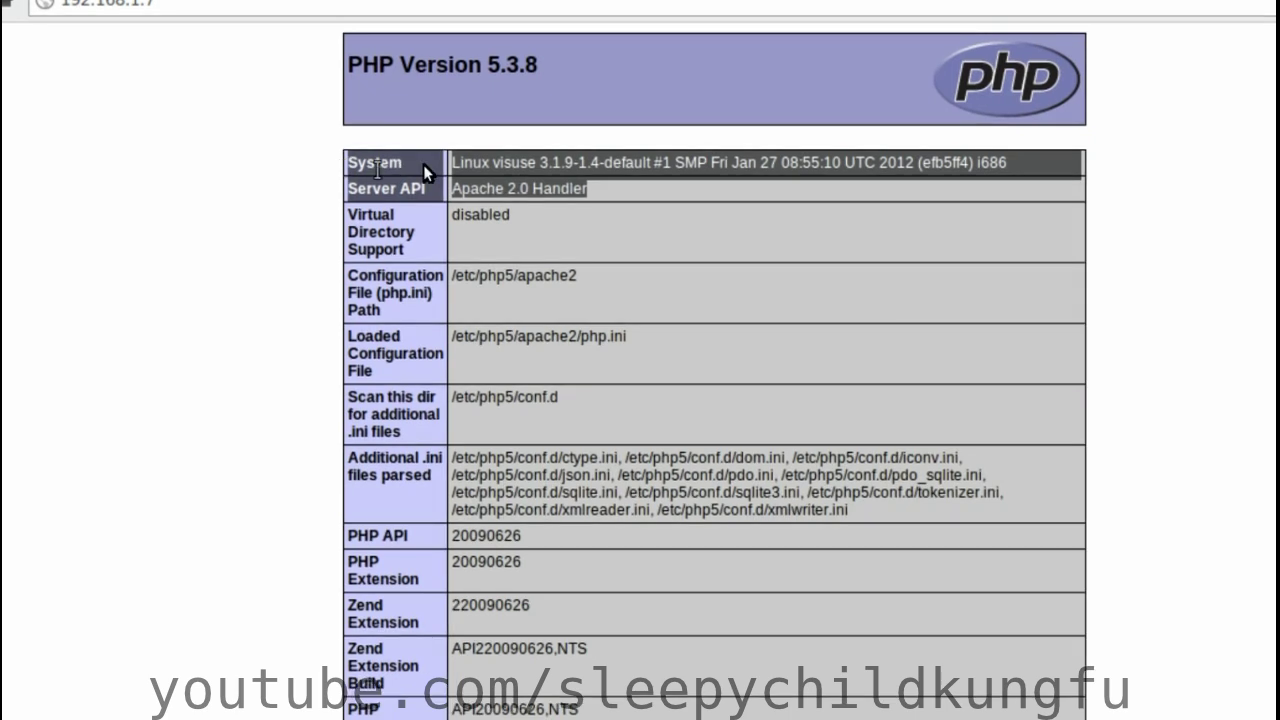
{"action": "left_click_drag", "start_coordinate": [452, 162], "coordinate": [705, 162]}
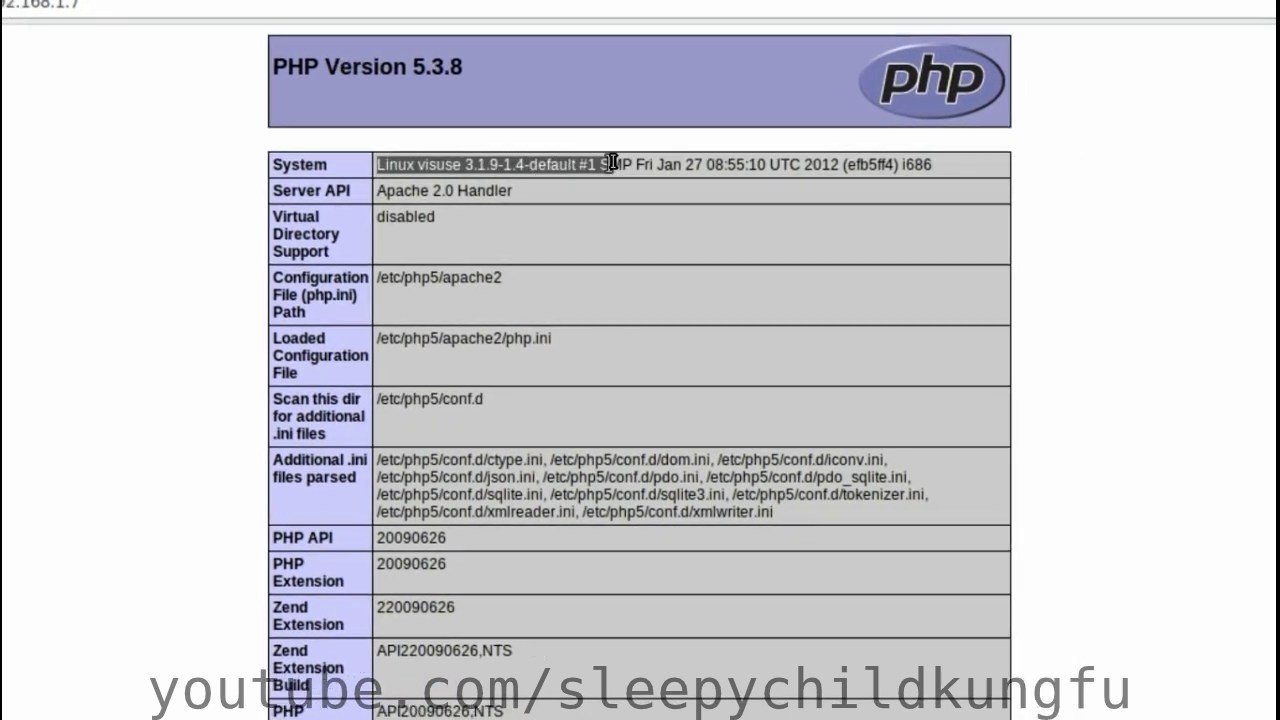
{"action": "left_click", "coordinate": [718, 163]}
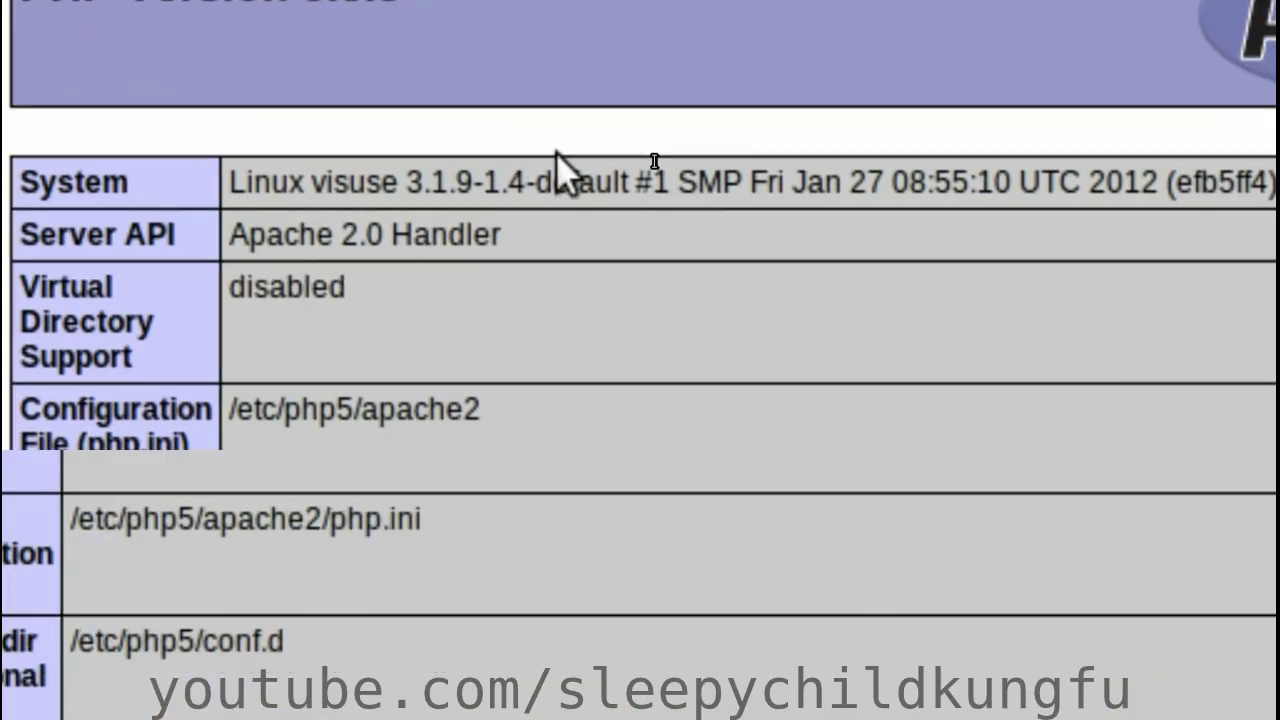
{"action": "left_click_drag", "start_coordinate": [229, 163], "coordinate": [918, 163]}
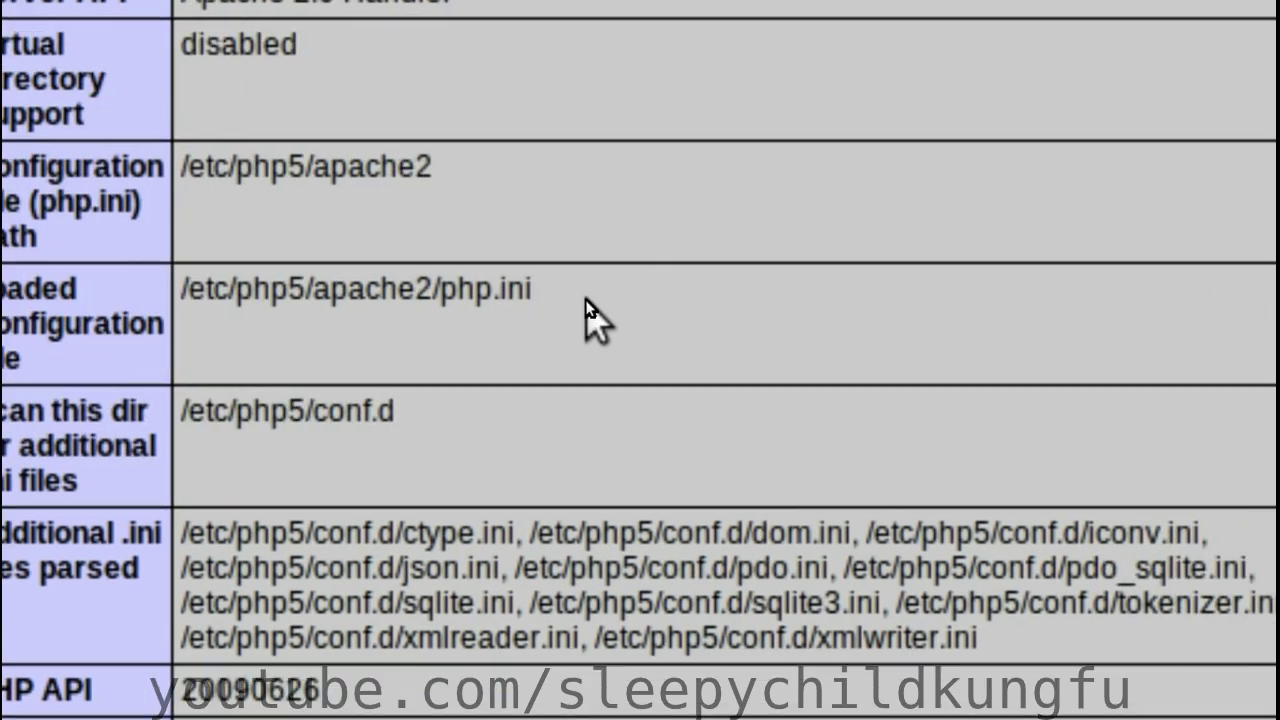
{"action": "triple_click", "coordinate": [728, 280]}
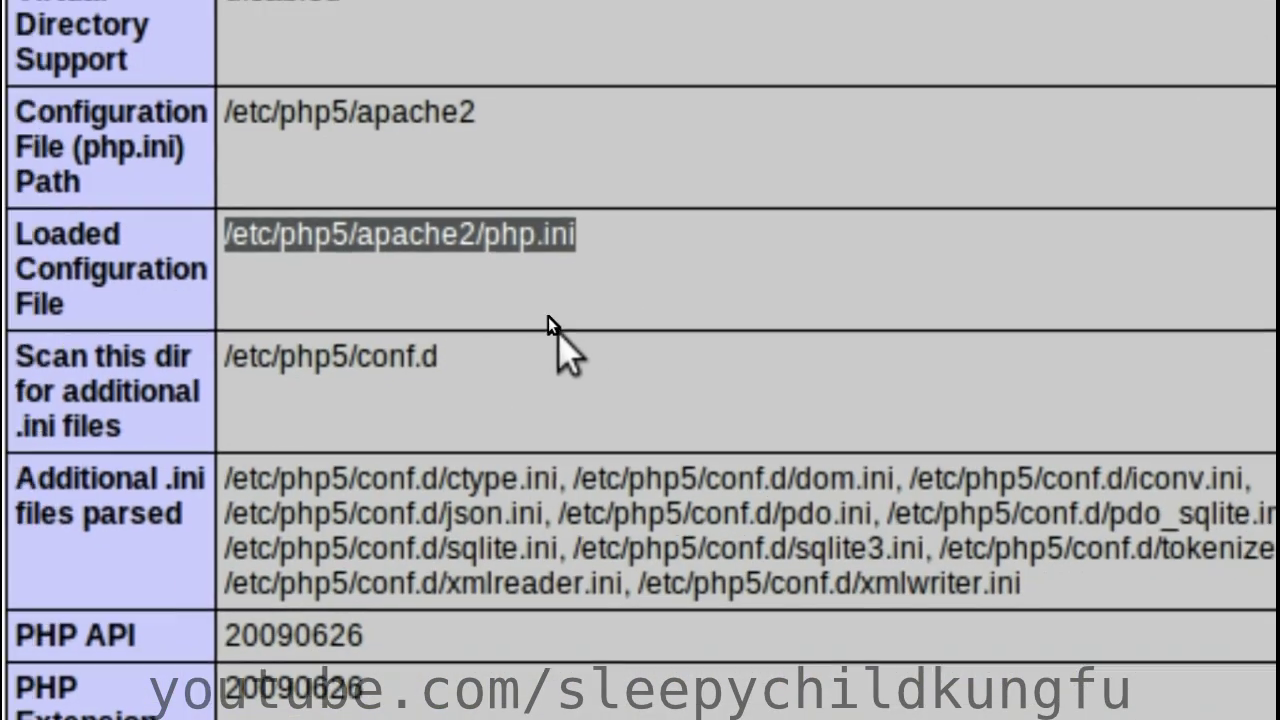
{"action": "left_click", "coordinate": [548, 325]}
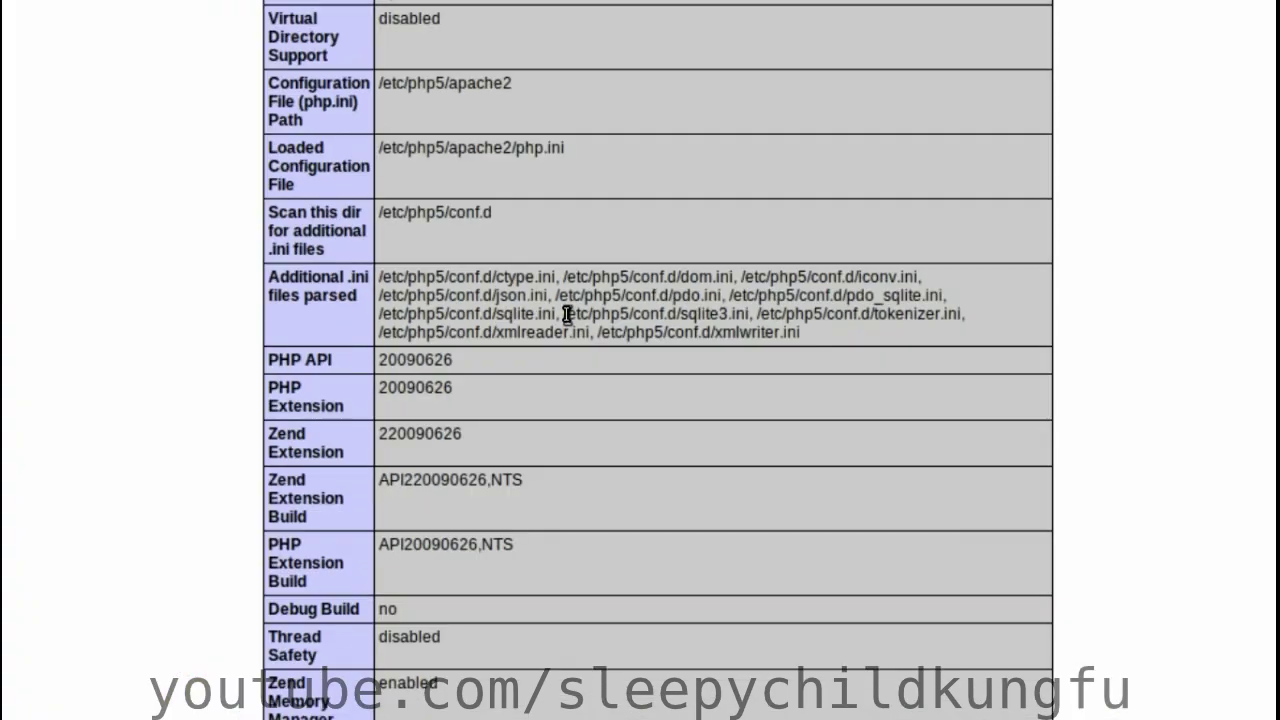
{"action": "scroll", "coordinate": [570, 318], "scroll_direction": "down", "scroll_amount": 10}
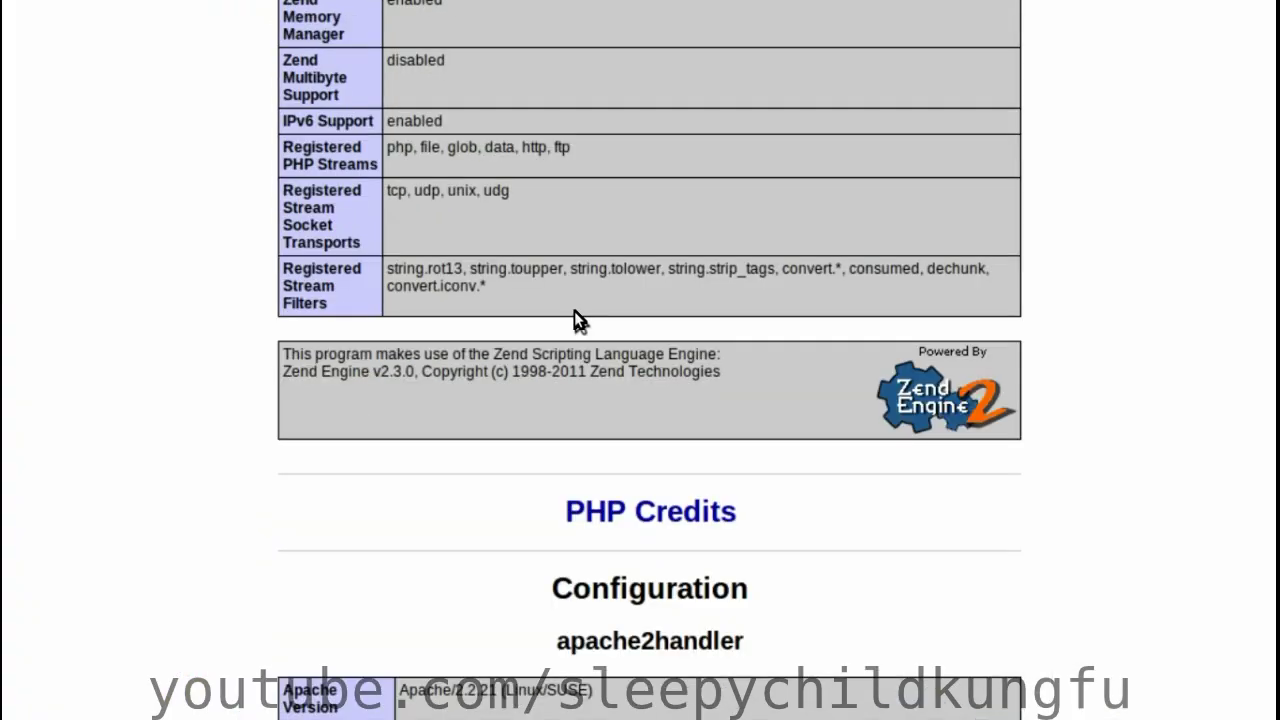
{"action": "scroll", "coordinate": [578, 320], "scroll_direction": "down", "scroll_amount": 3}
{"action": "scroll", "coordinate": [605, 330], "scroll_direction": "down", "scroll_amount": 6}
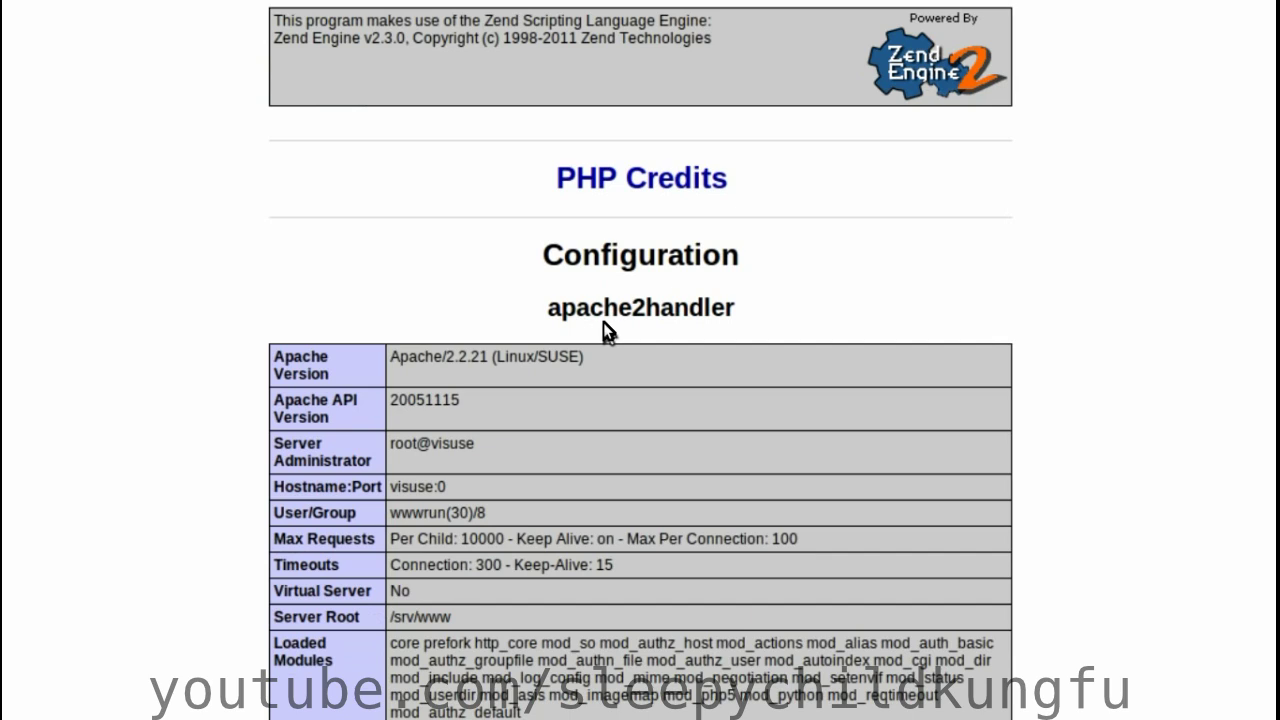
{"action": "scroll", "coordinate": [606, 328], "scroll_direction": "down", "scroll_amount": 15}
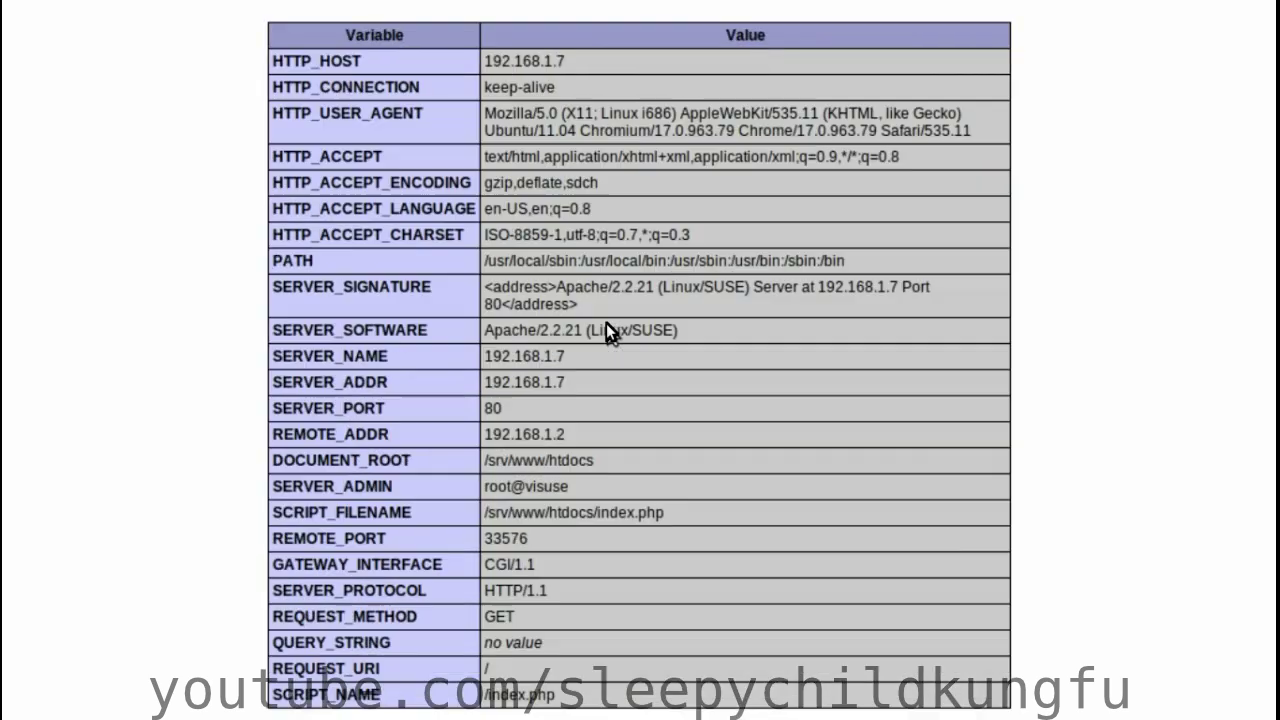
{"action": "scroll", "coordinate": [609, 333], "scroll_direction": "down", "scroll_amount": 15}
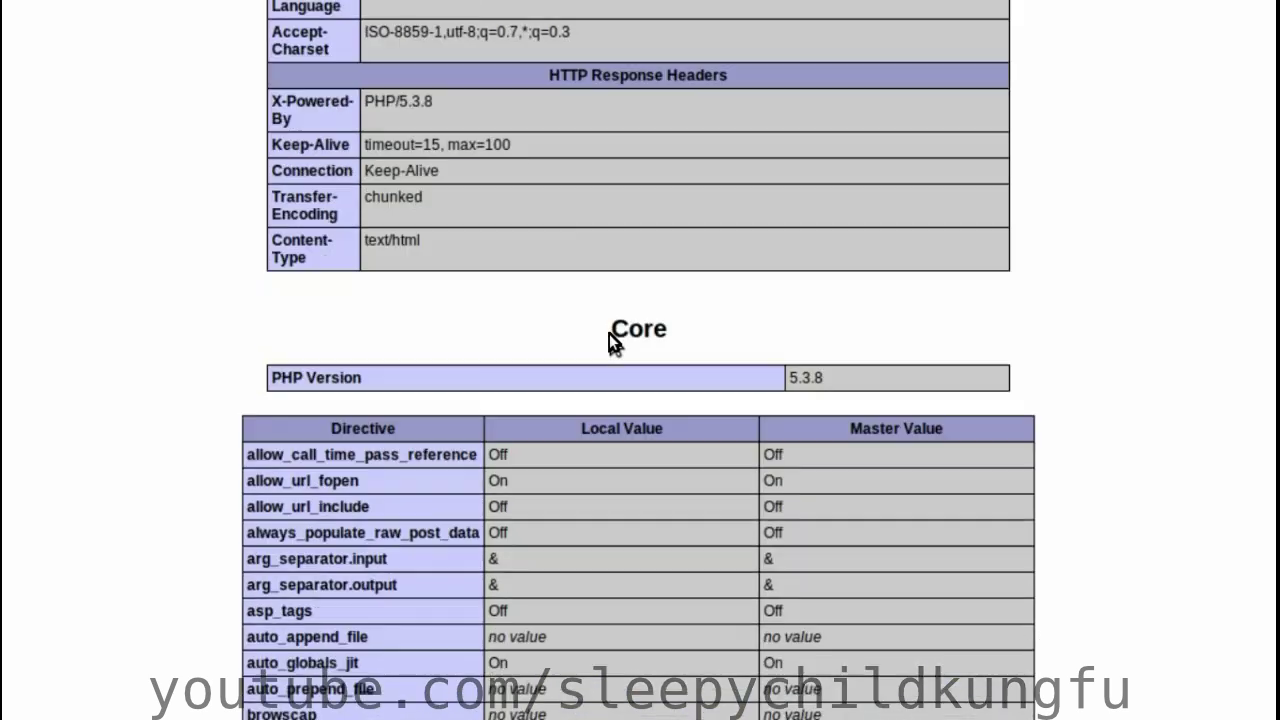
{"action": "scroll", "coordinate": [609, 333], "scroll_direction": "down", "scroll_amount": 15}
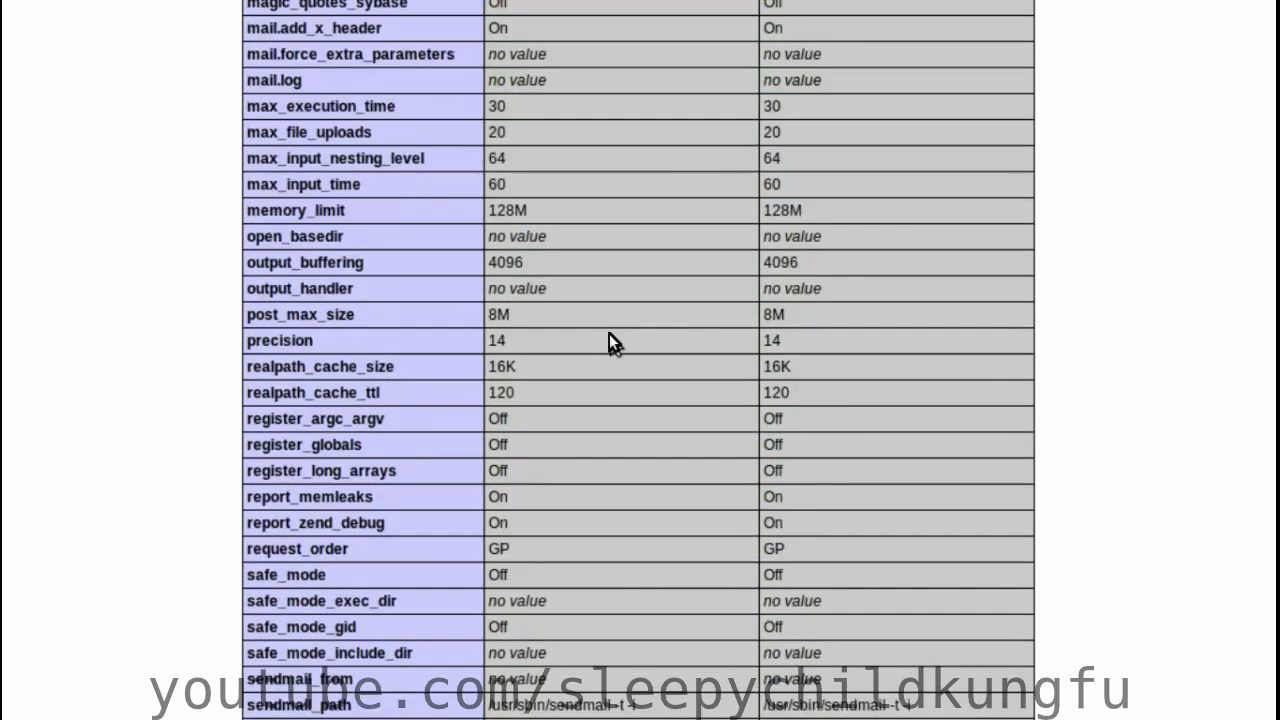
{"action": "scroll", "coordinate": [610, 333], "scroll_direction": "down", "scroll_amount": 15}
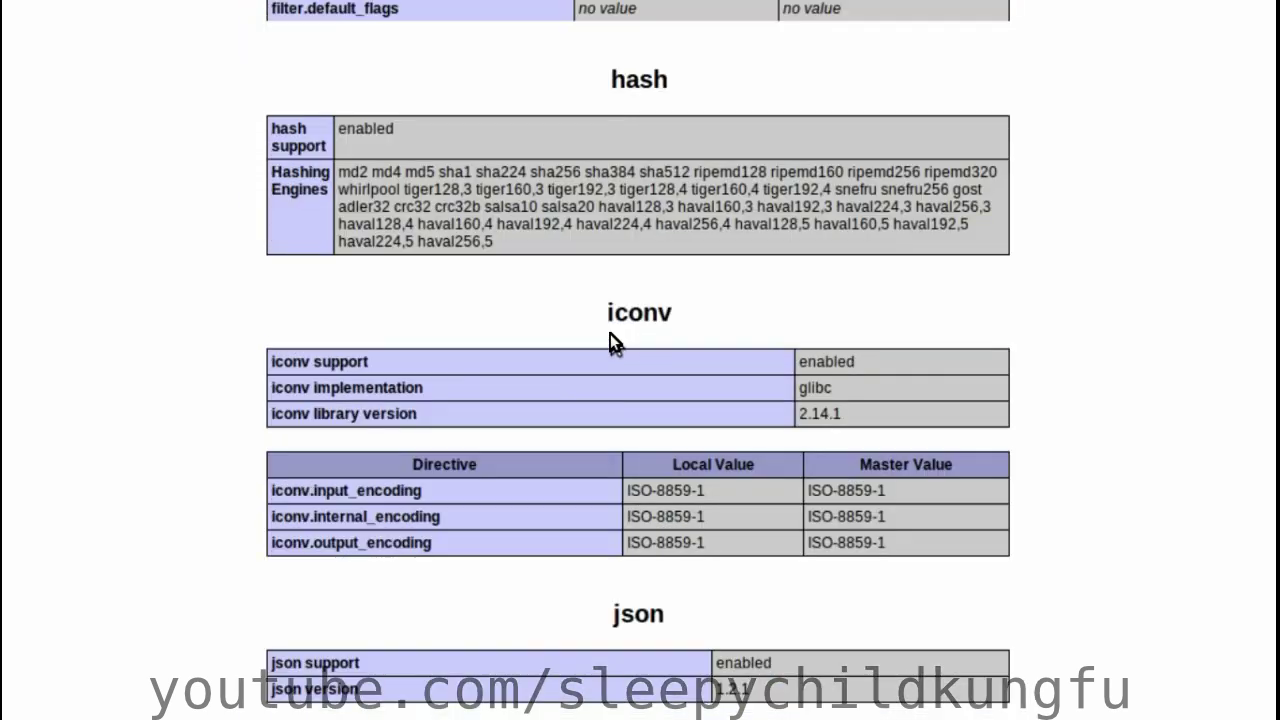
{"action": "scroll", "coordinate": [595, 340], "scroll_direction": "down", "scroll_amount": 15}
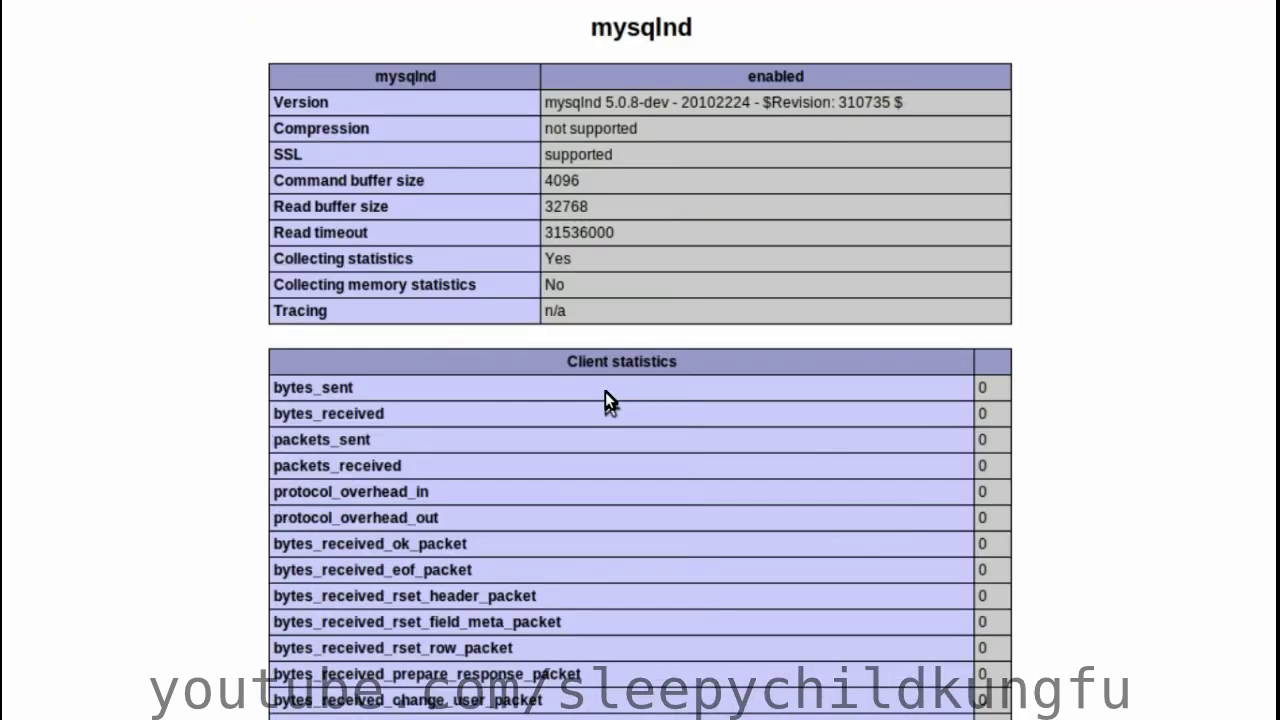
{"action": "scroll", "coordinate": [605, 390], "scroll_direction": "down", "scroll_amount": 15}
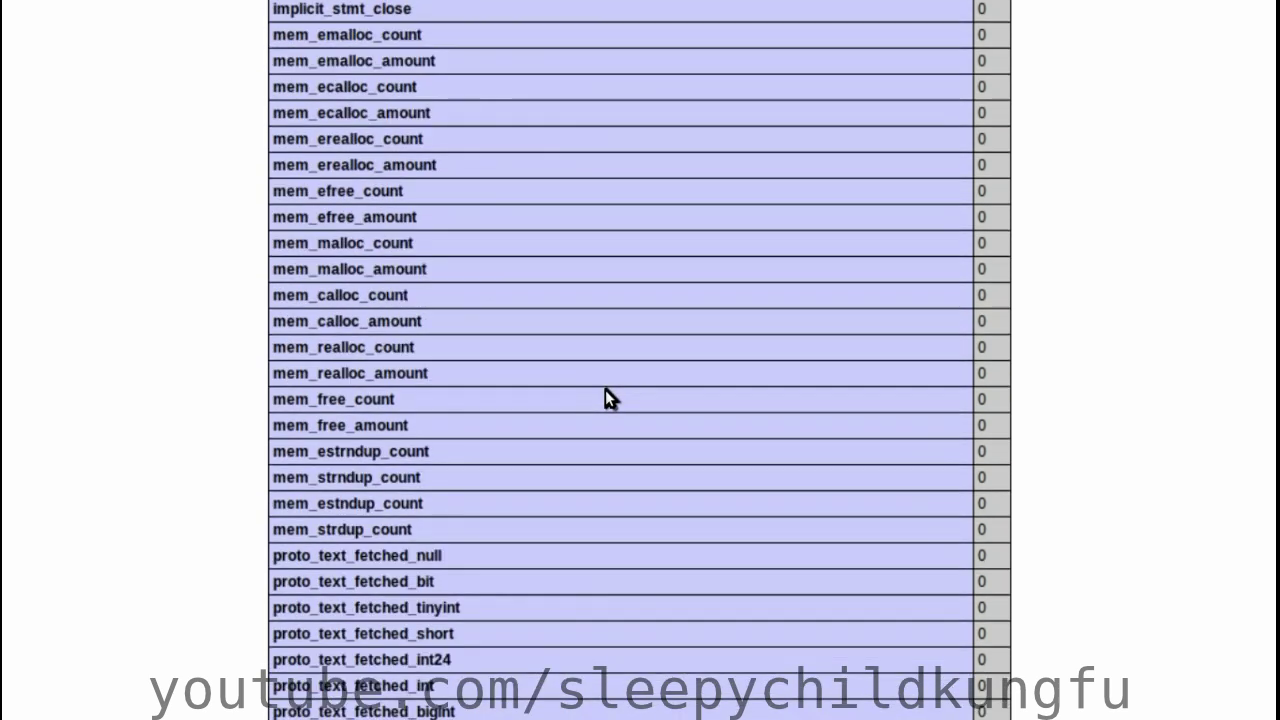
{"action": "scroll", "coordinate": [605, 389], "scroll_direction": "down", "scroll_amount": 15}
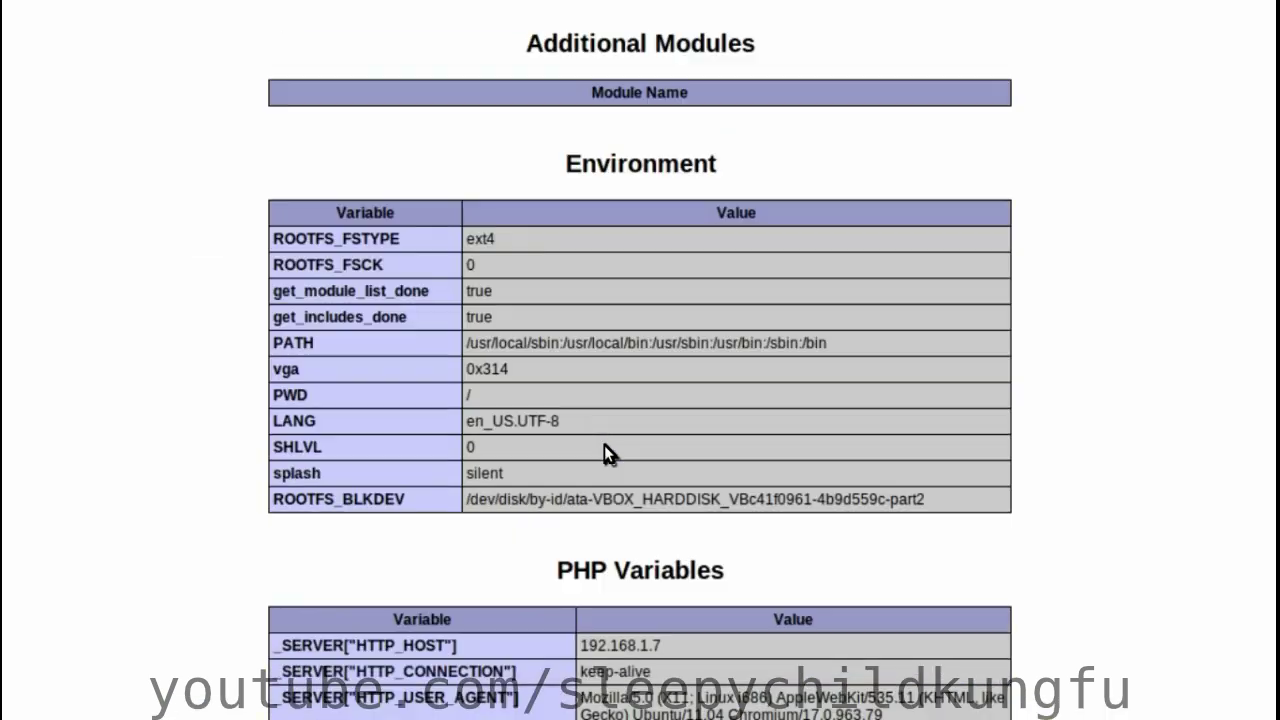
{"action": "scroll", "coordinate": [604, 445], "scroll_direction": "down", "scroll_amount": 3}
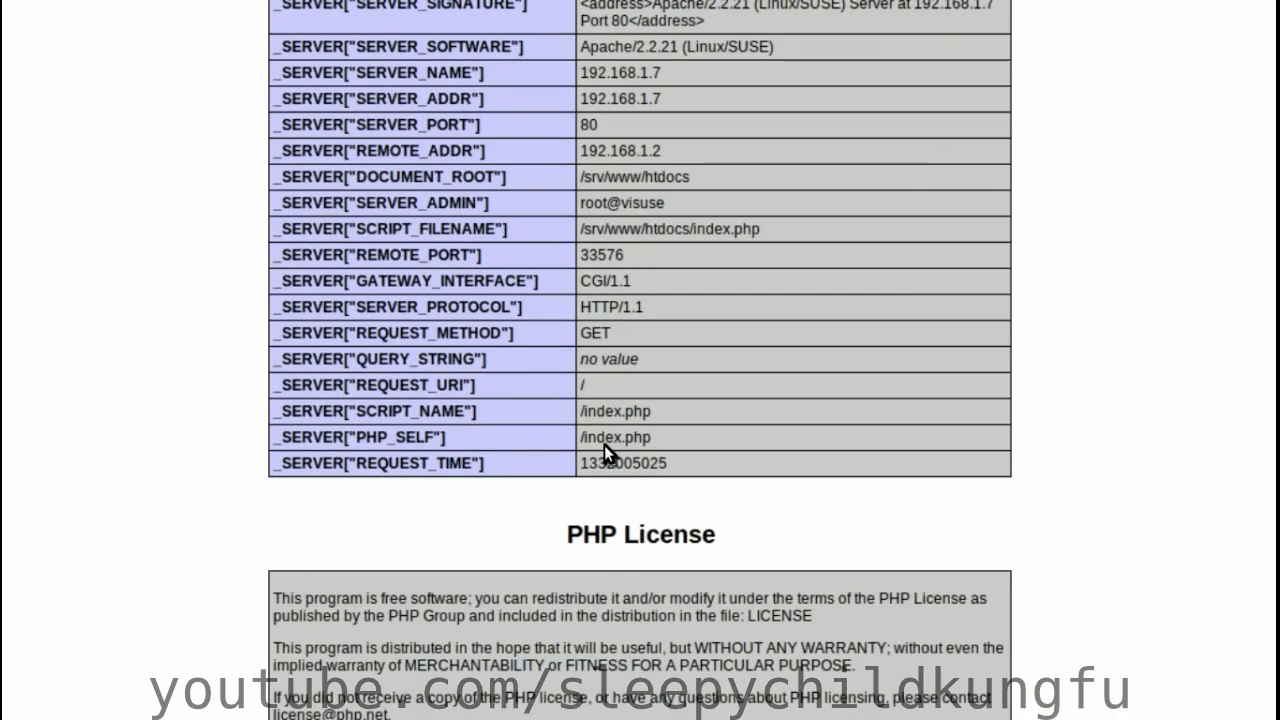
{"action": "scroll", "coordinate": [605, 600], "scroll_direction": "down", "scroll_amount": 1}
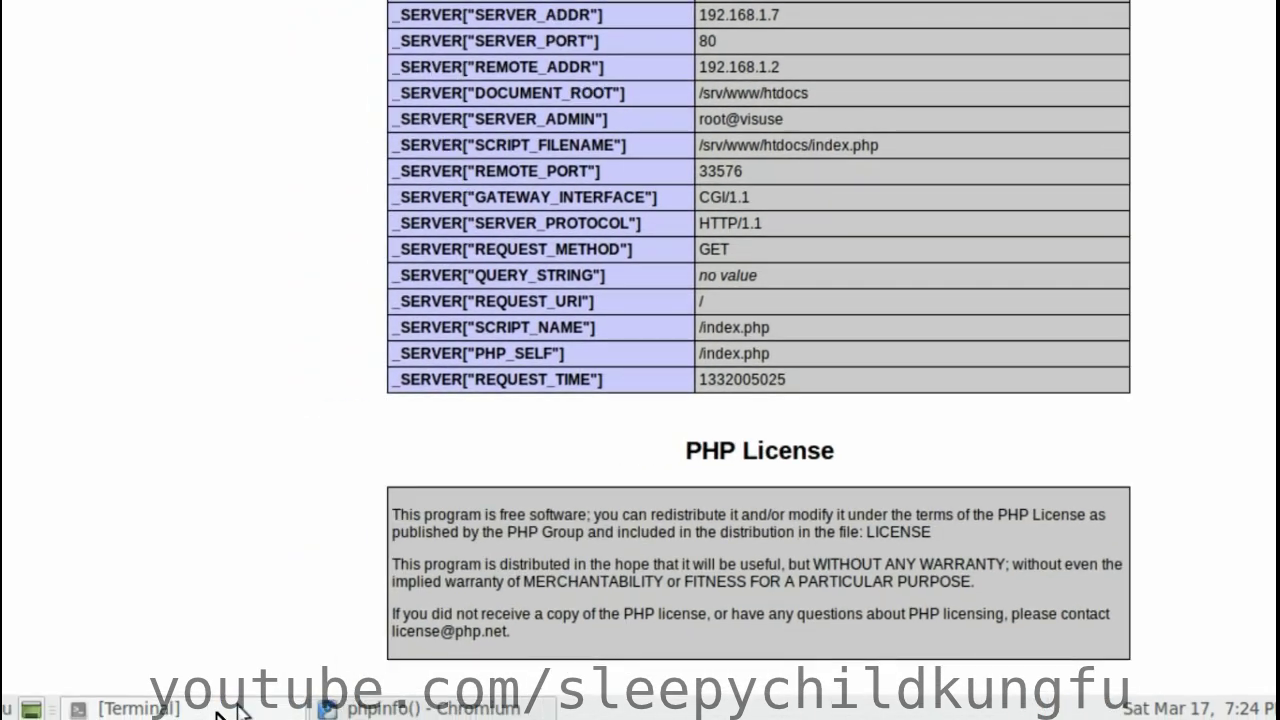
Restore the Terminal window showing eth1 at 192.168.1.7 from the taskbar
{"action": "left_click", "coordinate": [232, 712]}
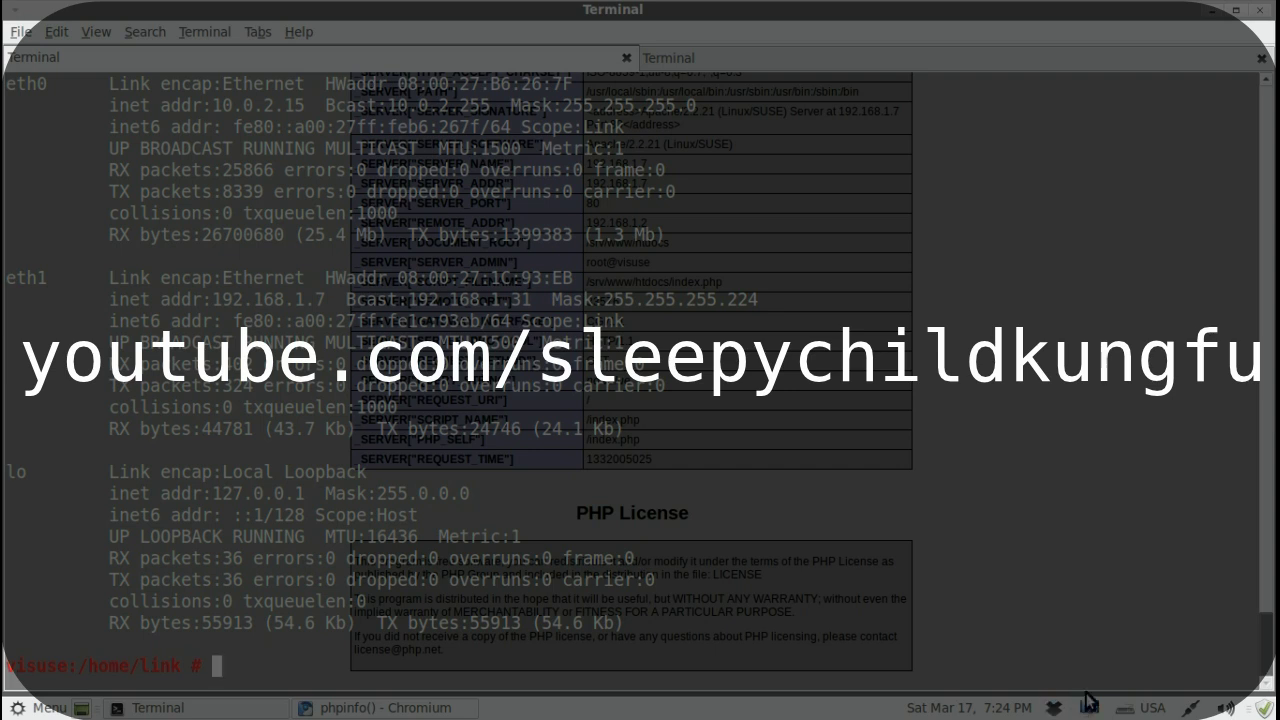
{"action": "left_click", "coordinate": [1090, 707]}
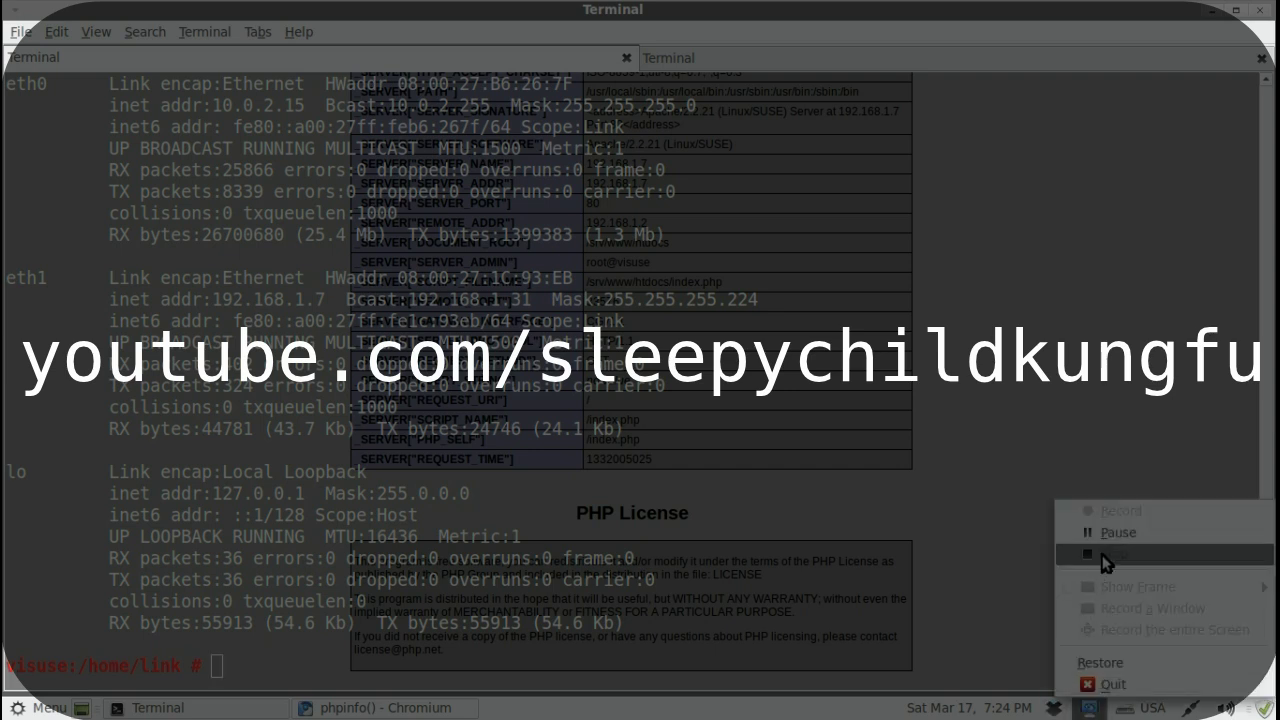